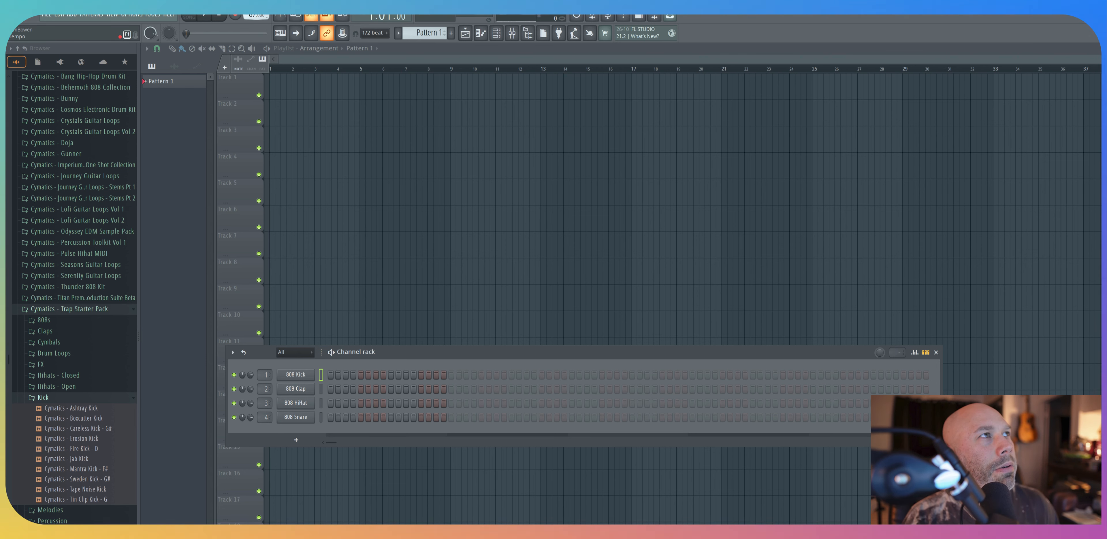
Step: Start pattern playback and place an 808 Kick hit on step 1 and 808 Snare hits on steps 5 and 13
{"action": "scroll", "coordinate": [253, 20], "scroll_direction": "down", "scroll_amount": 1}
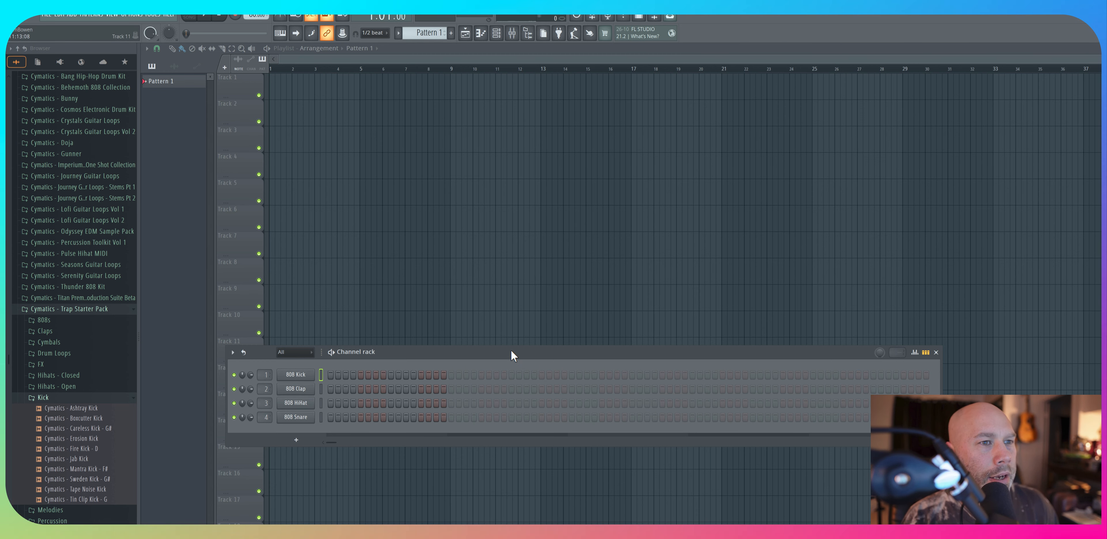
{"action": "left_click_drag", "start_coordinate": [511, 356], "coordinate": [506, 387]}
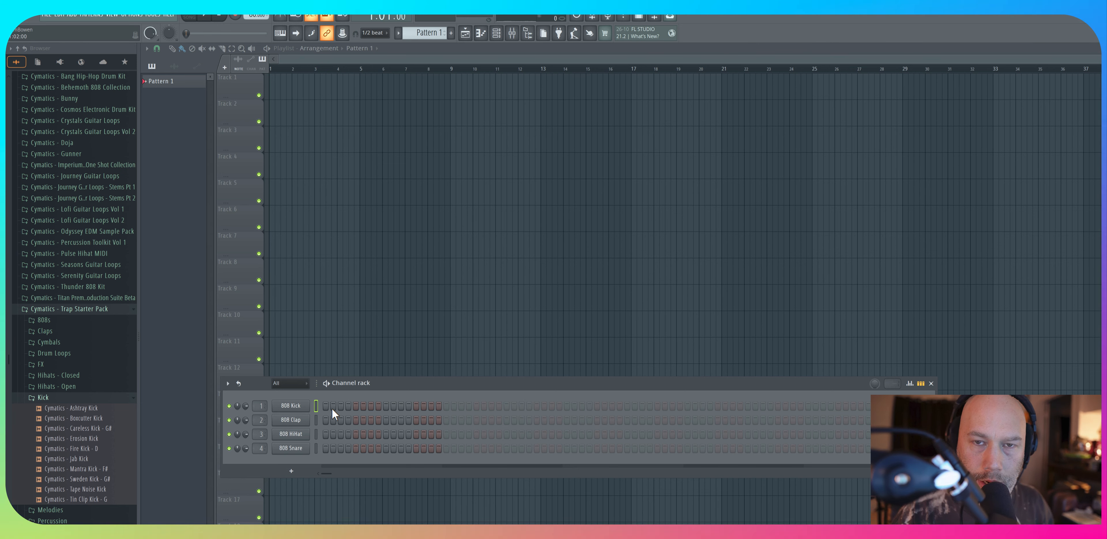
{"action": "key", "text": "space"}
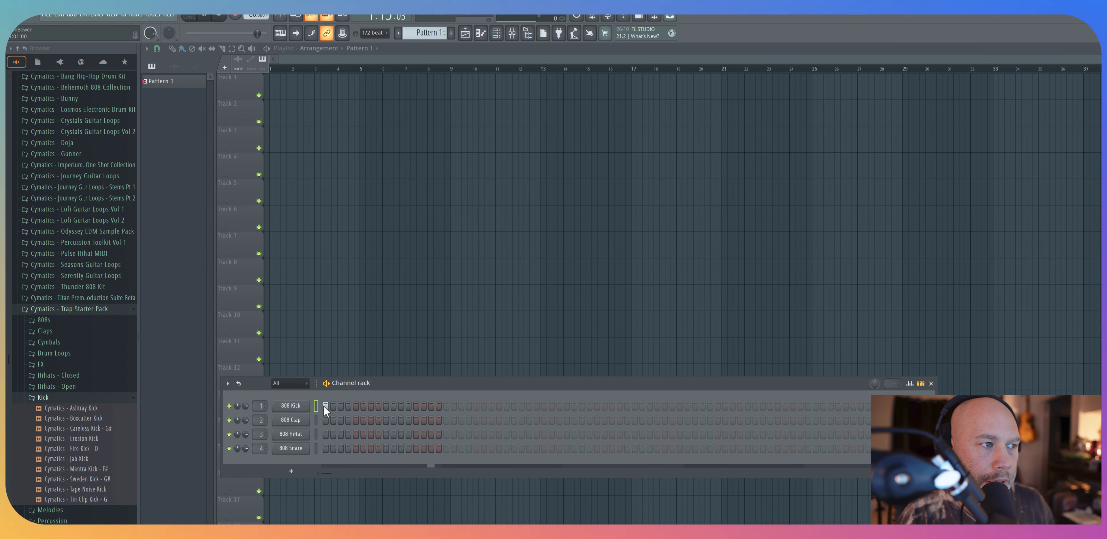
{"action": "left_click", "coordinate": [325, 406]}
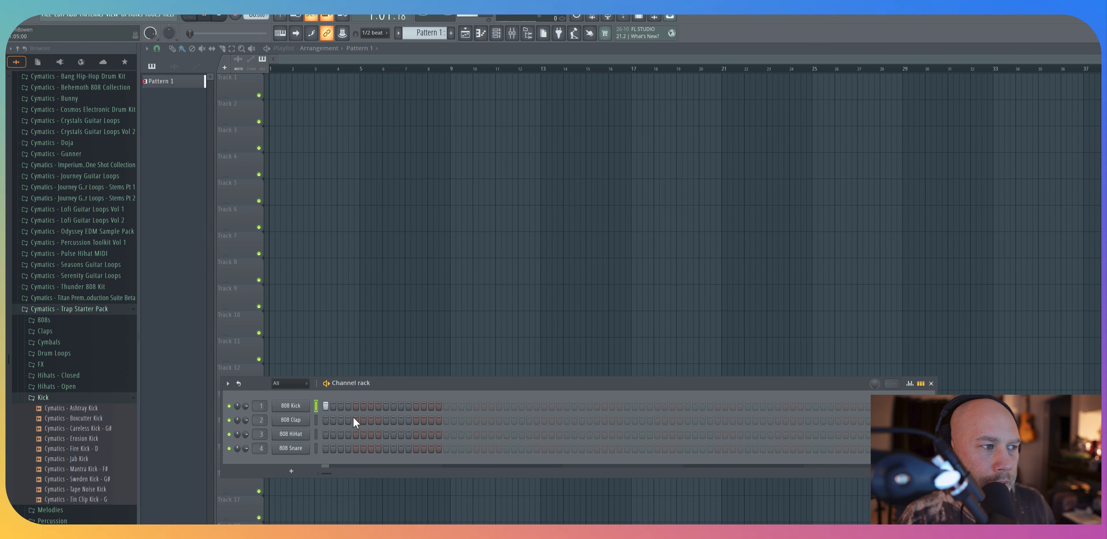
{"action": "left_click", "coordinate": [356, 448]}
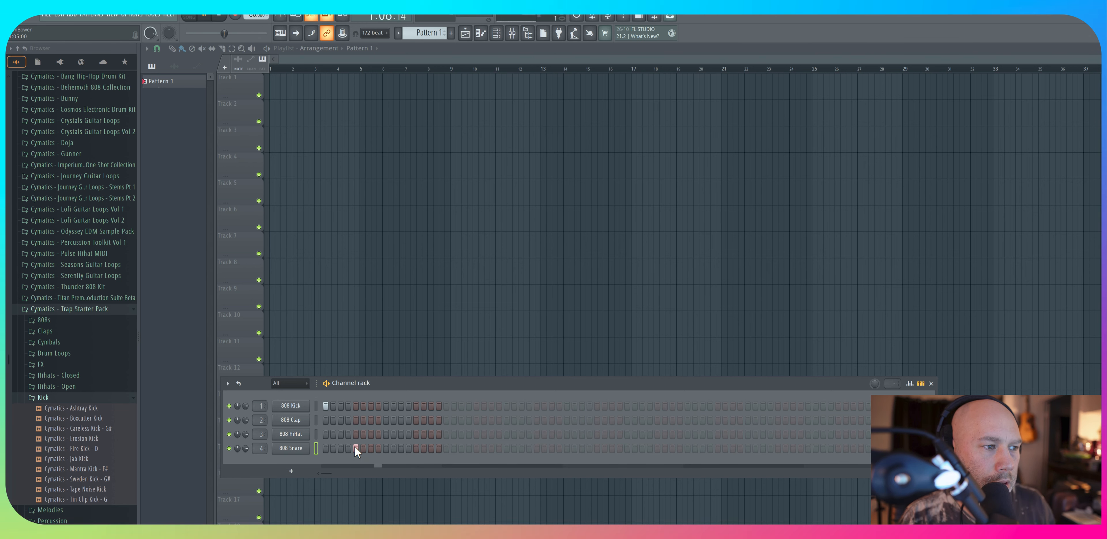
{"action": "left_click", "coordinate": [416, 448]}
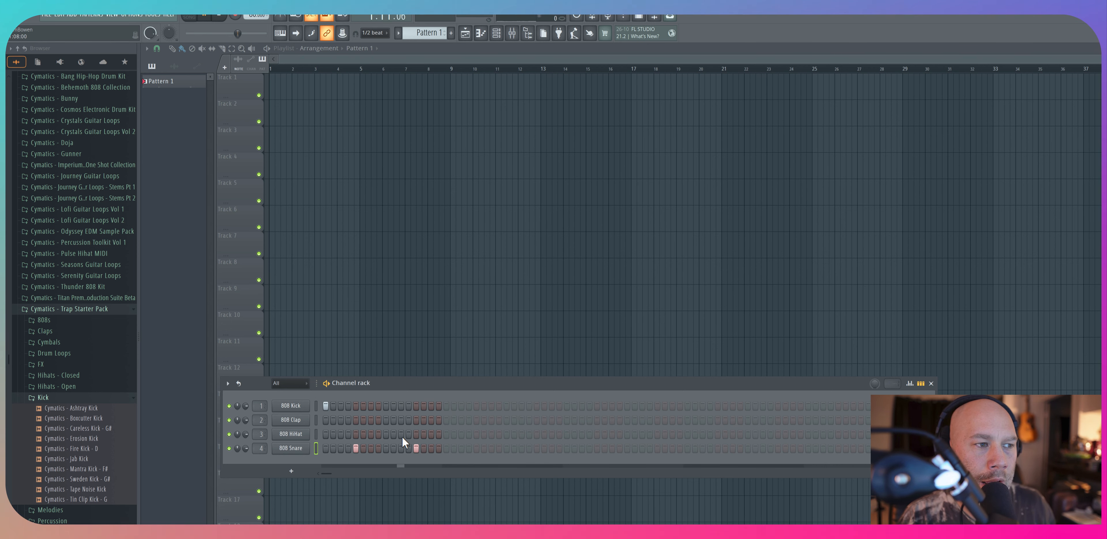
Step: Extend the pattern to a second bar with 808 Kick hits on steps 17, 4 and 20 and 808 Snare hits on steps 21 and 29
{"action": "left_click", "coordinate": [446, 405]}
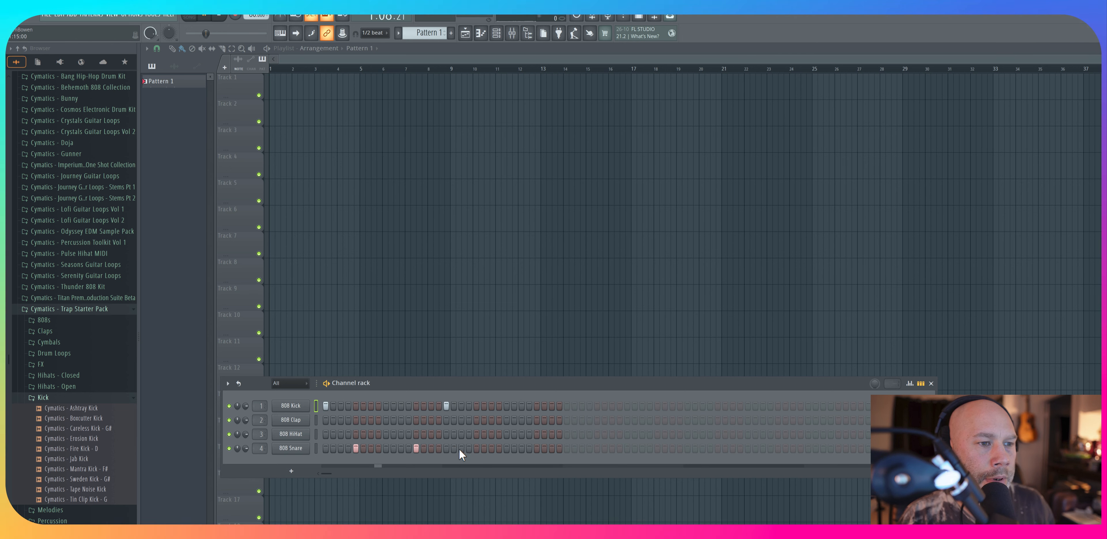
{"action": "left_click", "coordinate": [475, 449]}
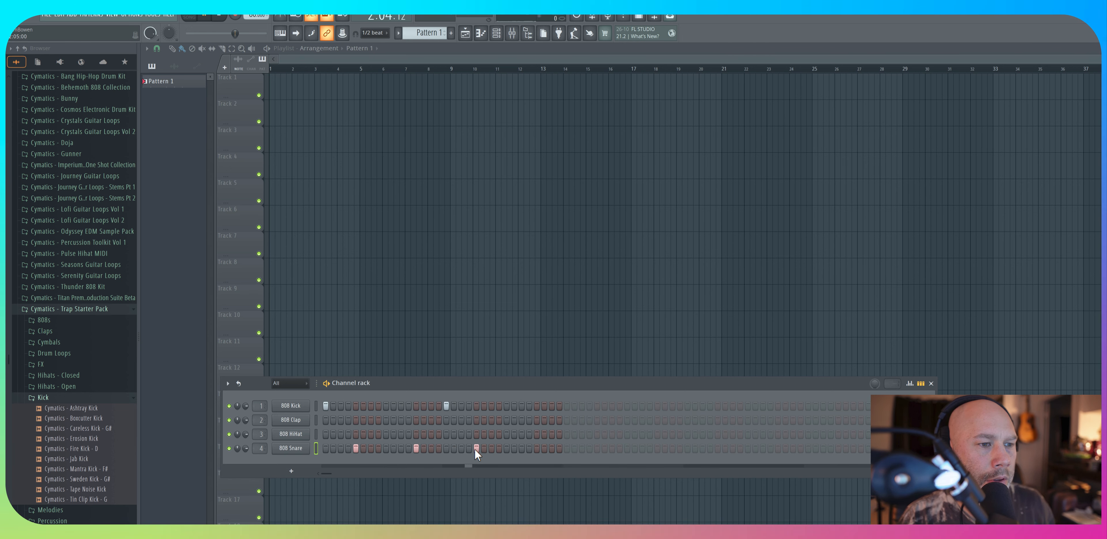
{"action": "left_click", "coordinate": [537, 448]}
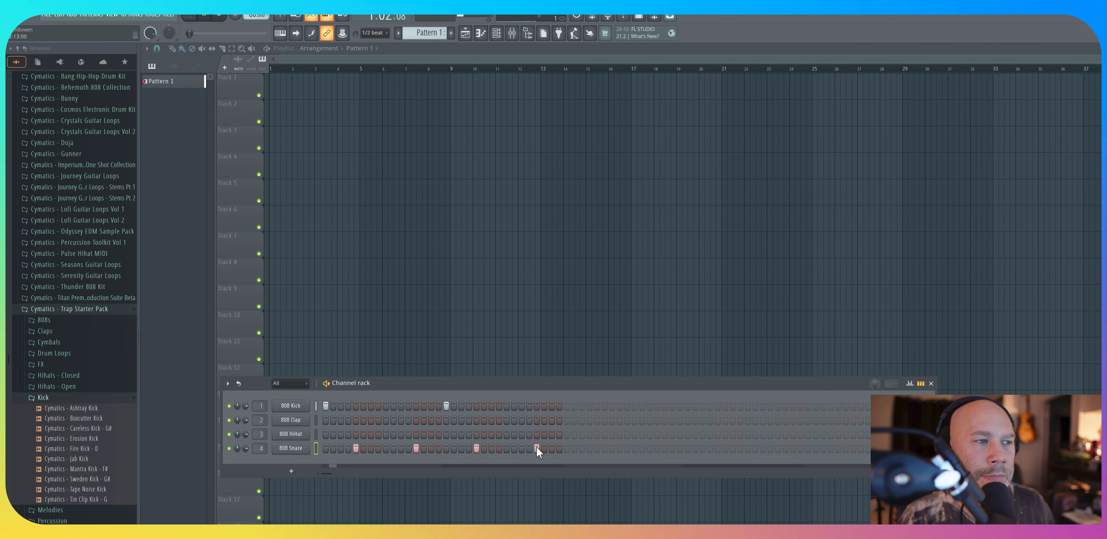
{"action": "left_click", "coordinate": [349, 405]}
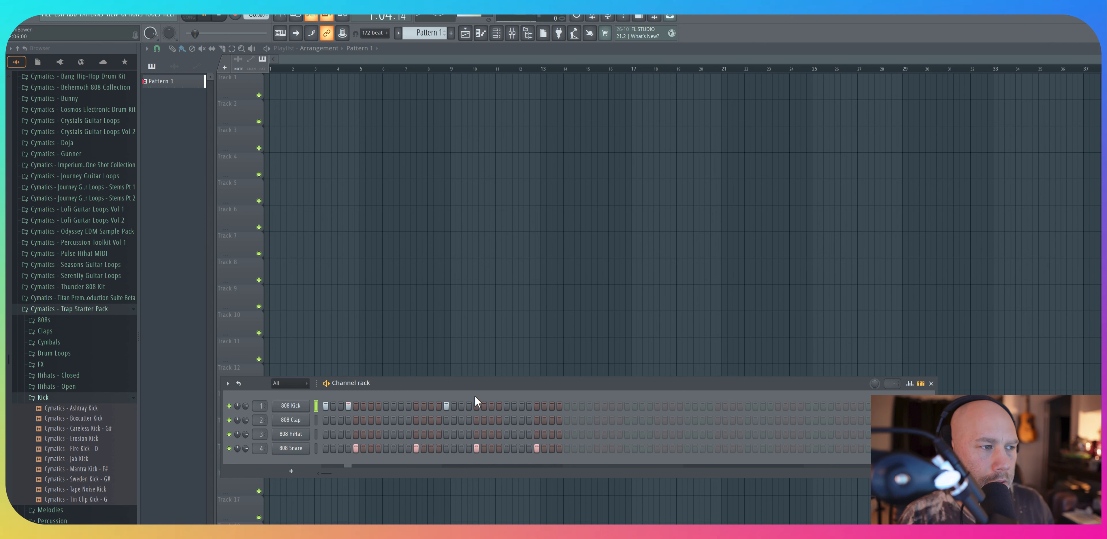
{"action": "left_click", "coordinate": [469, 404]}
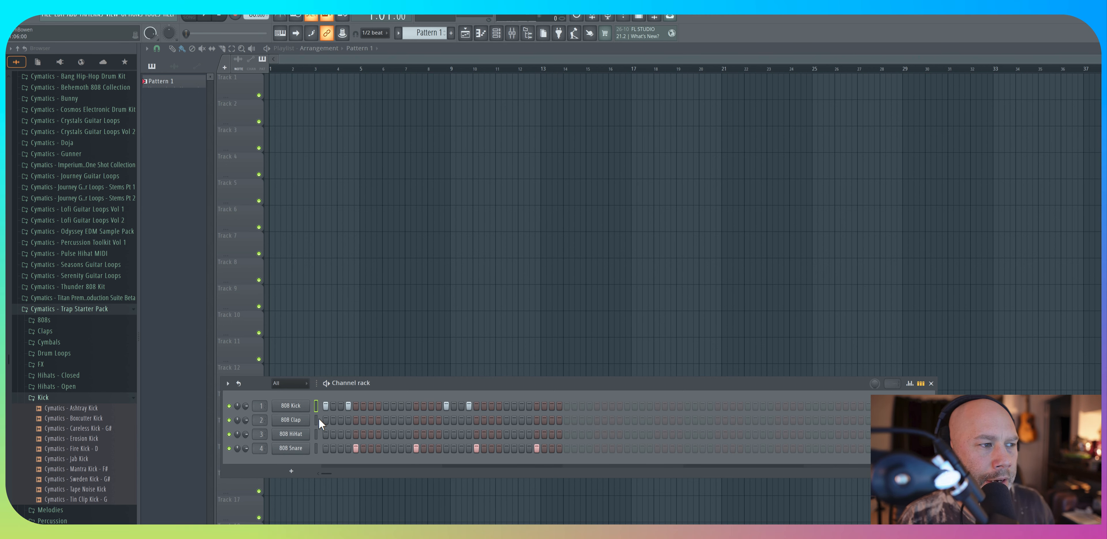
Step: Fill the 808 HiHat row with a hit every 8 steps and play the pattern
{"action": "right_click", "coordinate": [303, 435]}
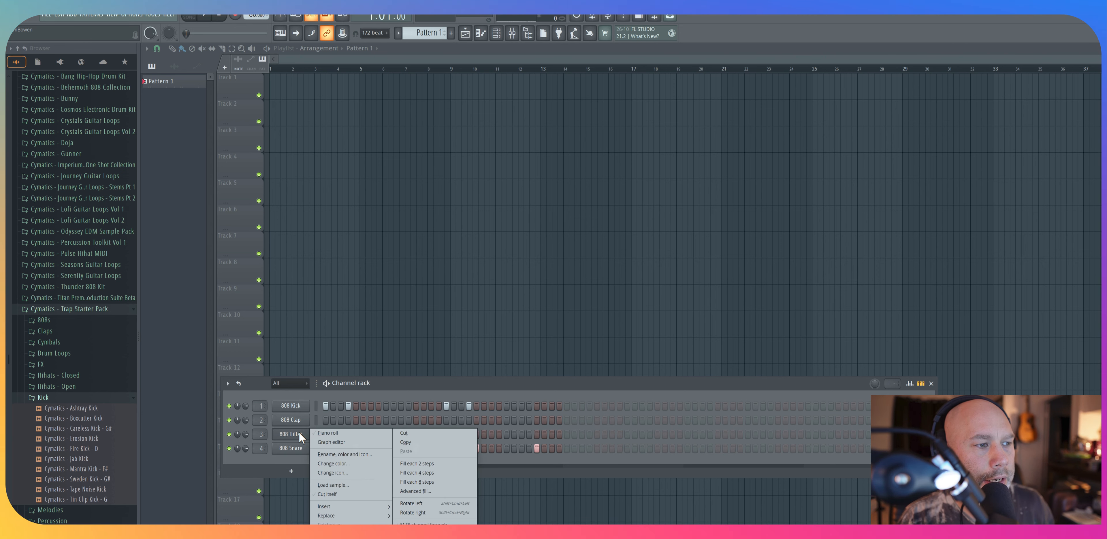
{"action": "left_click", "coordinate": [425, 481]}
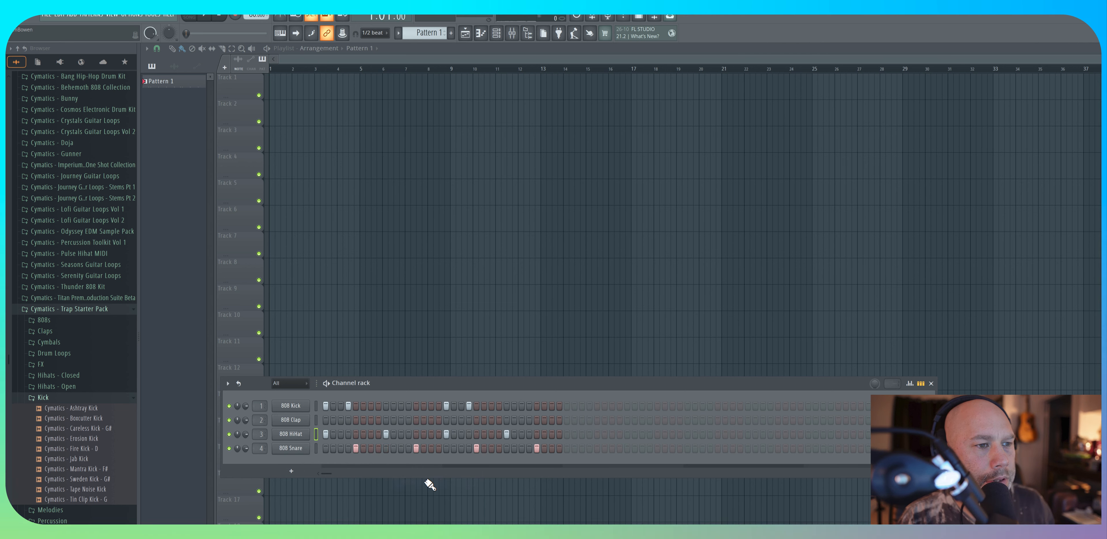
{"action": "key", "text": "space"}
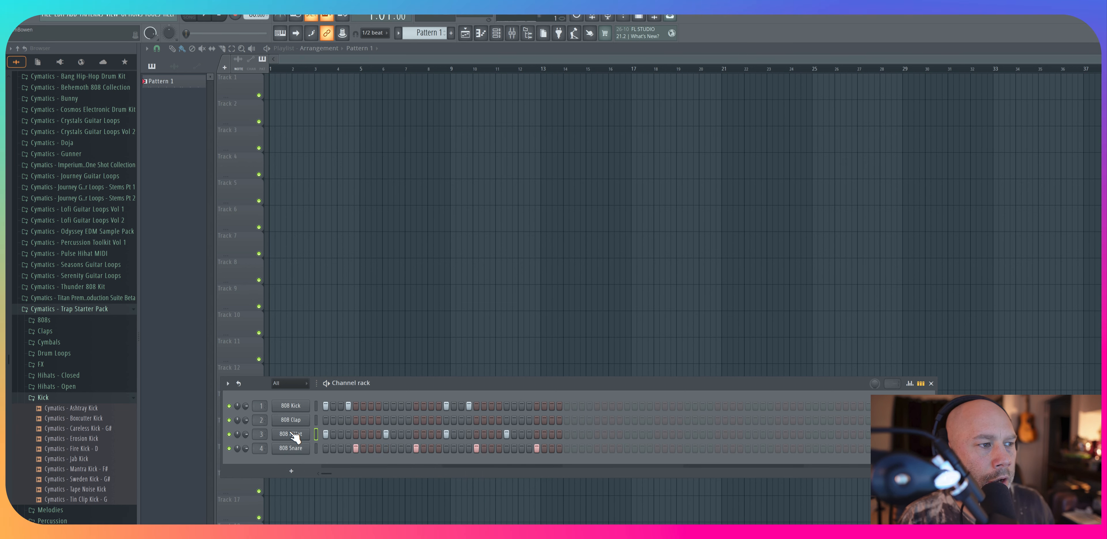
Step: Fill the 808 HiHat row with a hit every 2 steps and add an extra hit on step 32
{"action": "right_click", "coordinate": [290, 434]}
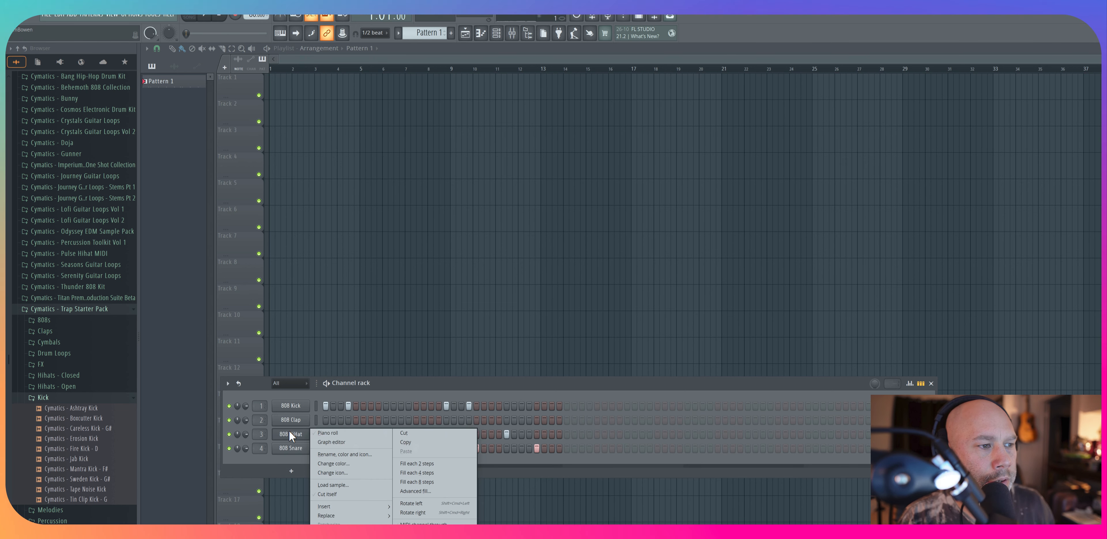
{"action": "left_click", "coordinate": [421, 465]}
{"action": "key", "text": "space"}
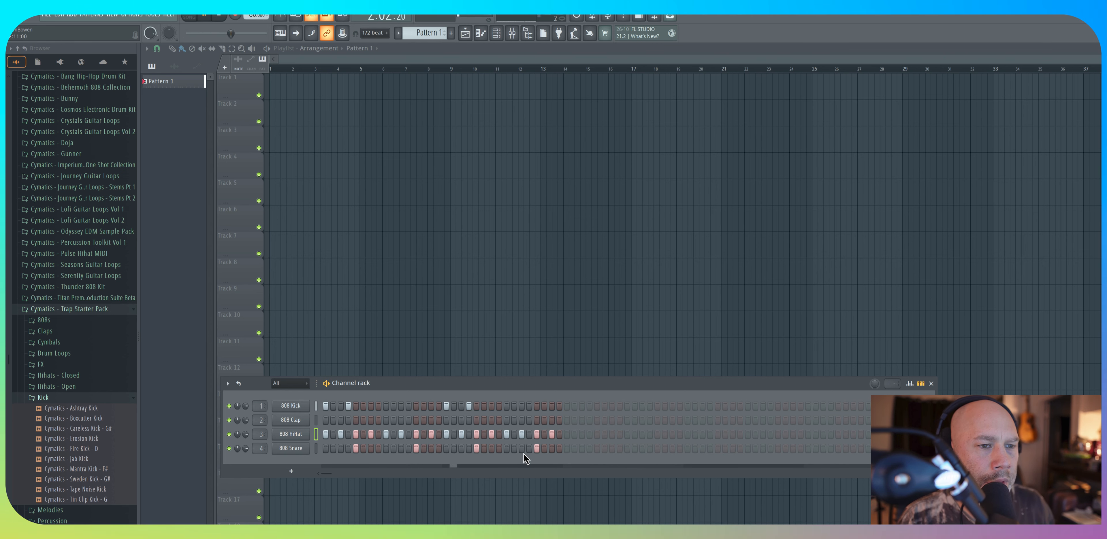
{"action": "key", "text": "space"}
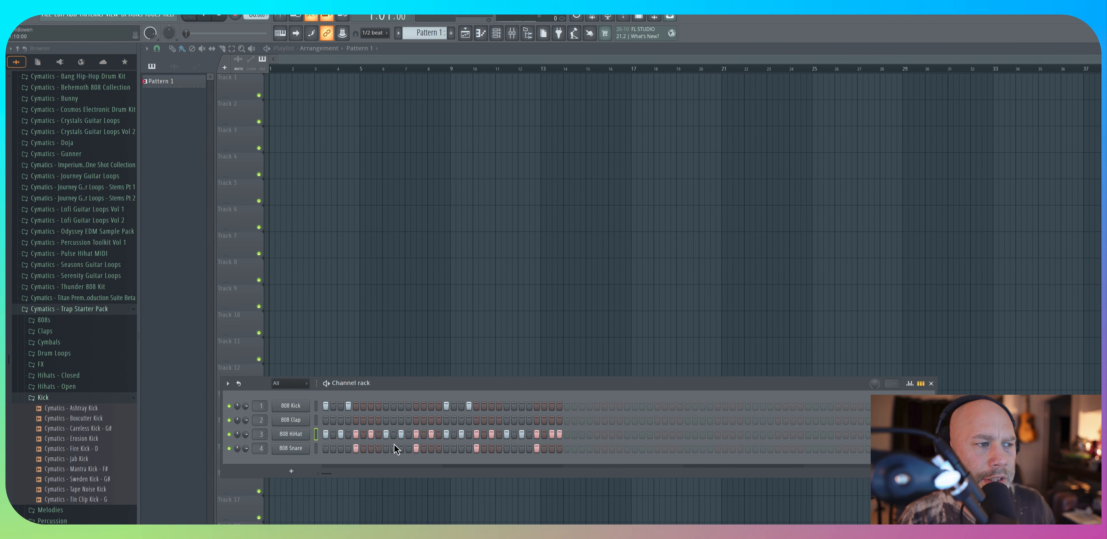
Step: Add extra 808 HiHat hits on steps 2, 30 and 14, and play the pattern
{"action": "left_click", "coordinate": [333, 434]}
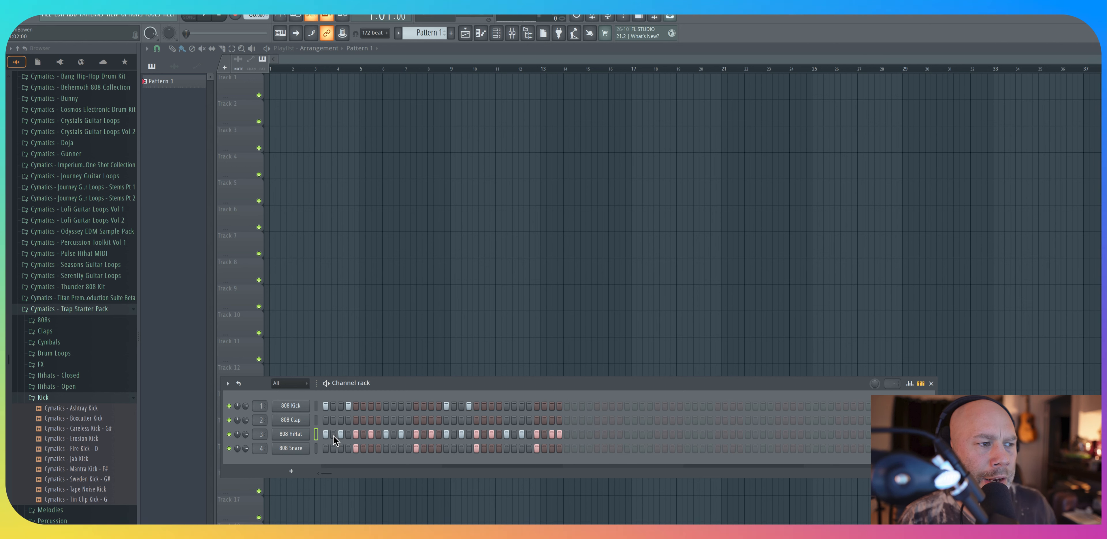
{"action": "left_click", "coordinate": [544, 434]}
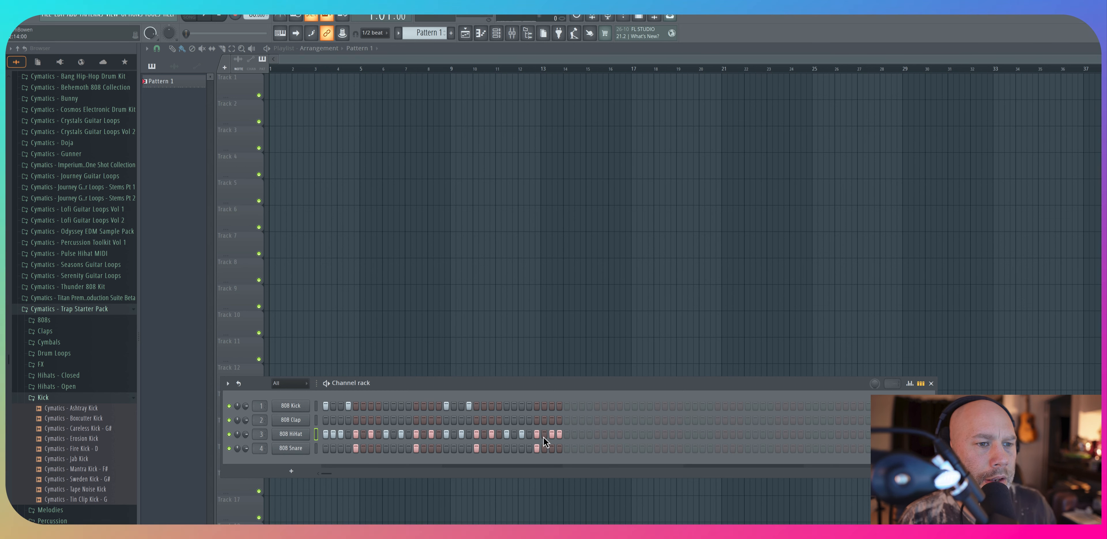
{"action": "left_click", "coordinate": [423, 434]}
{"action": "key", "text": "space"}
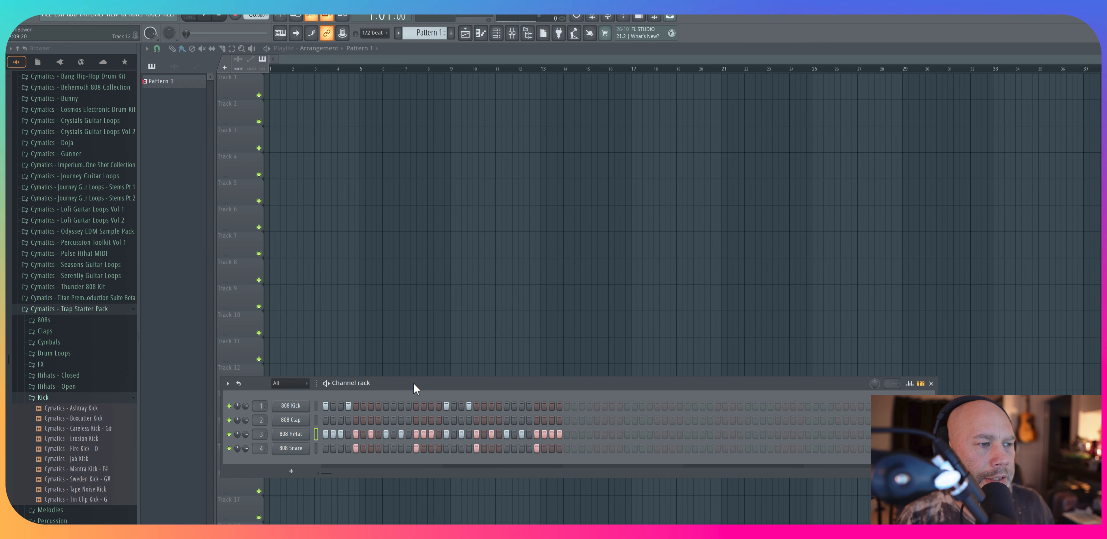
Step: Reposition the channel rack and add a FLEX synth channel to it
{"action": "left_click_drag", "start_coordinate": [414, 383], "coordinate": [387, 407]}
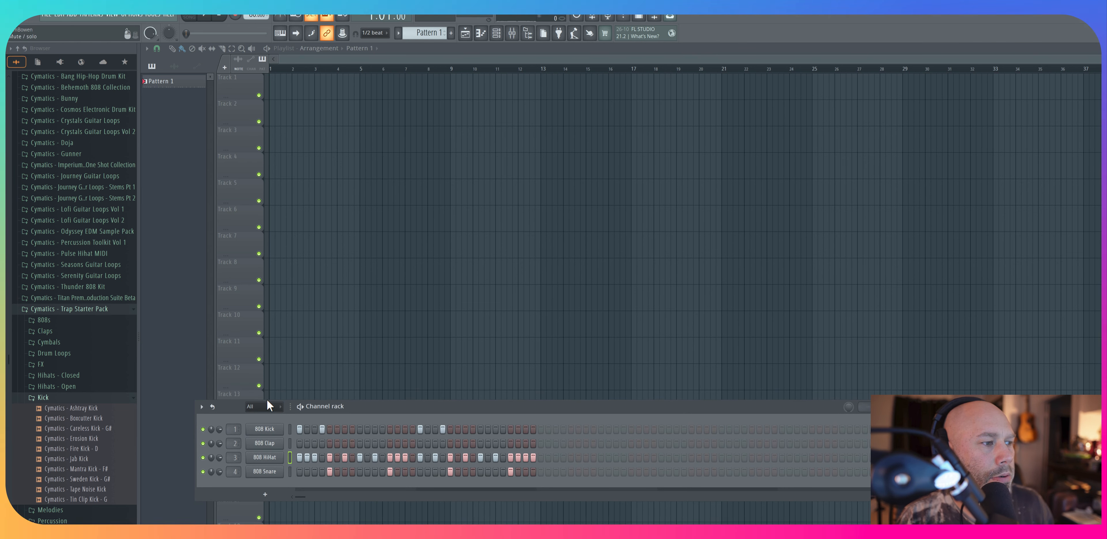
{"action": "left_click_drag", "start_coordinate": [365, 404], "coordinate": [336, 360]}
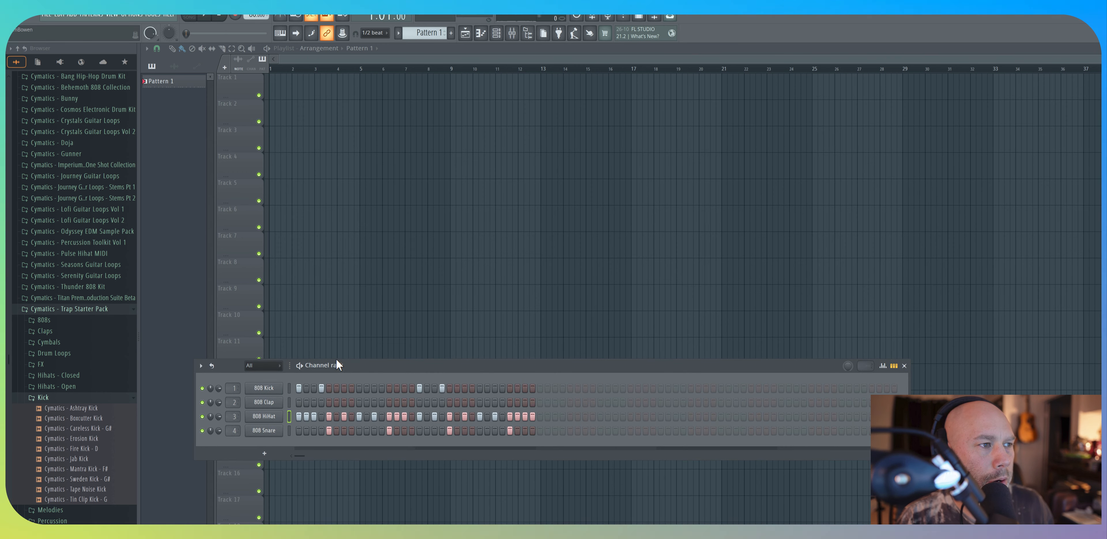
{"action": "left_click", "coordinate": [263, 453]}
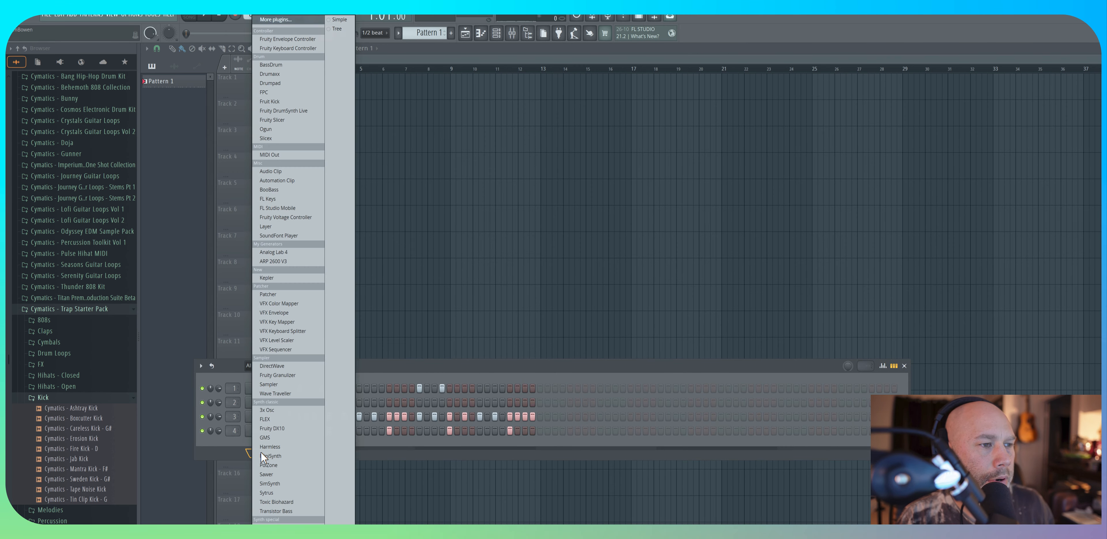
{"action": "left_click", "coordinate": [297, 417]}
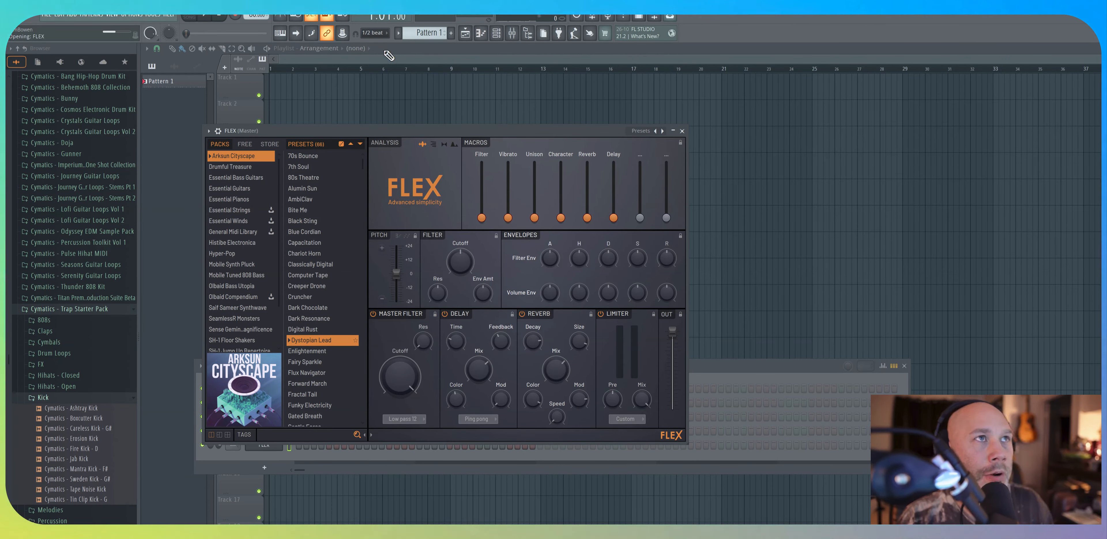
Step: Open the piano roll for the FLEX channel and set the scale highlighting root note to A
{"action": "left_click", "coordinate": [479, 36]}
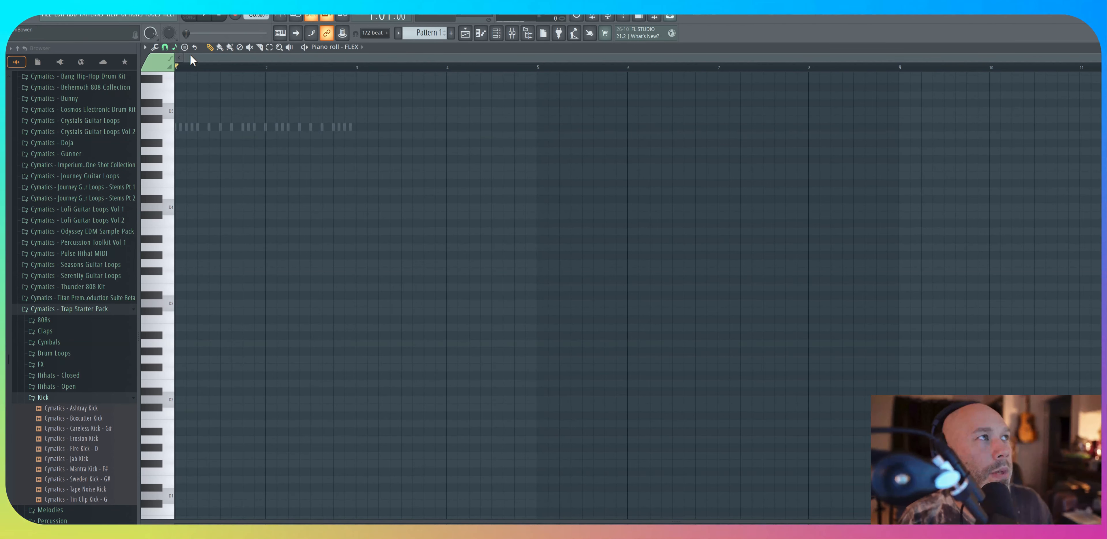
{"action": "left_click", "coordinate": [145, 47]}
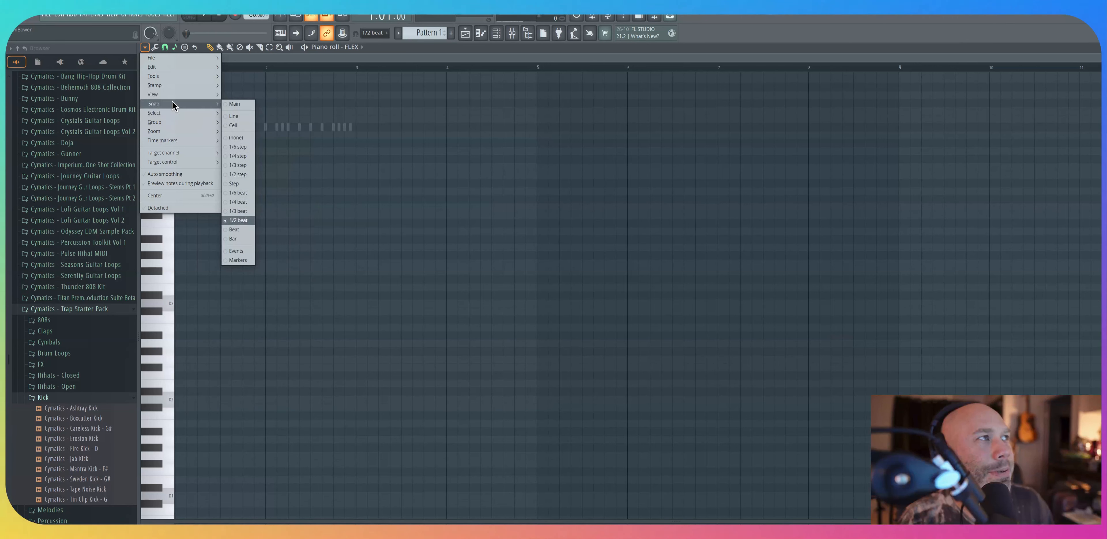
{"action": "mouse_move", "coordinate": [174, 94]}
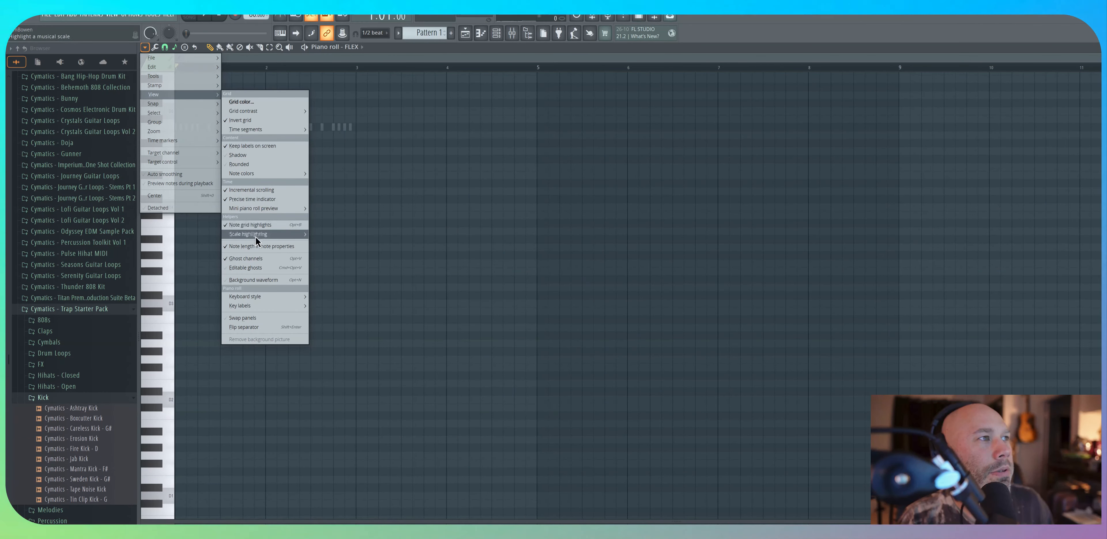
{"action": "mouse_move", "coordinate": [264, 235]}
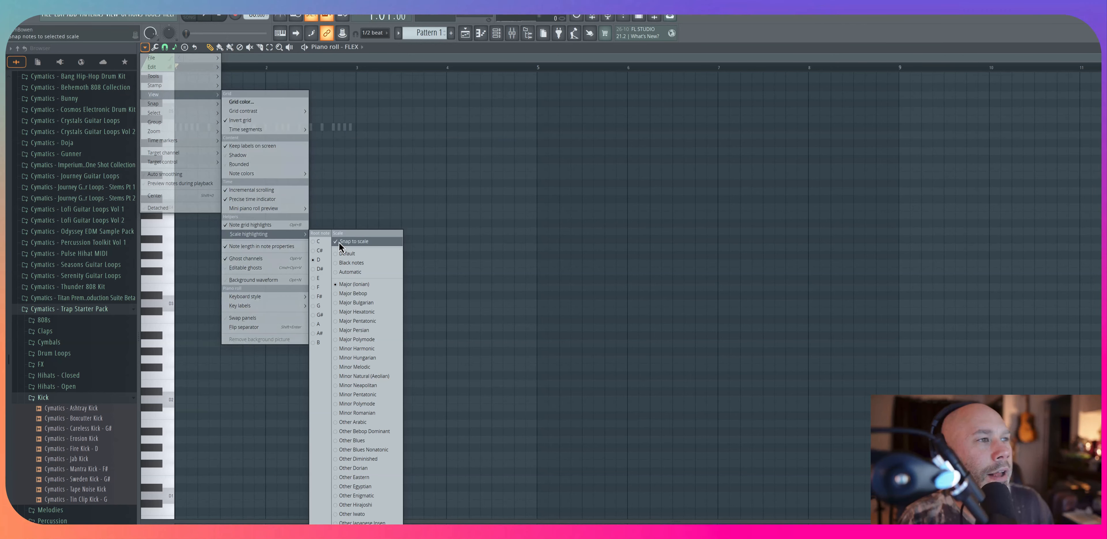
{"action": "left_click", "coordinate": [316, 323]}
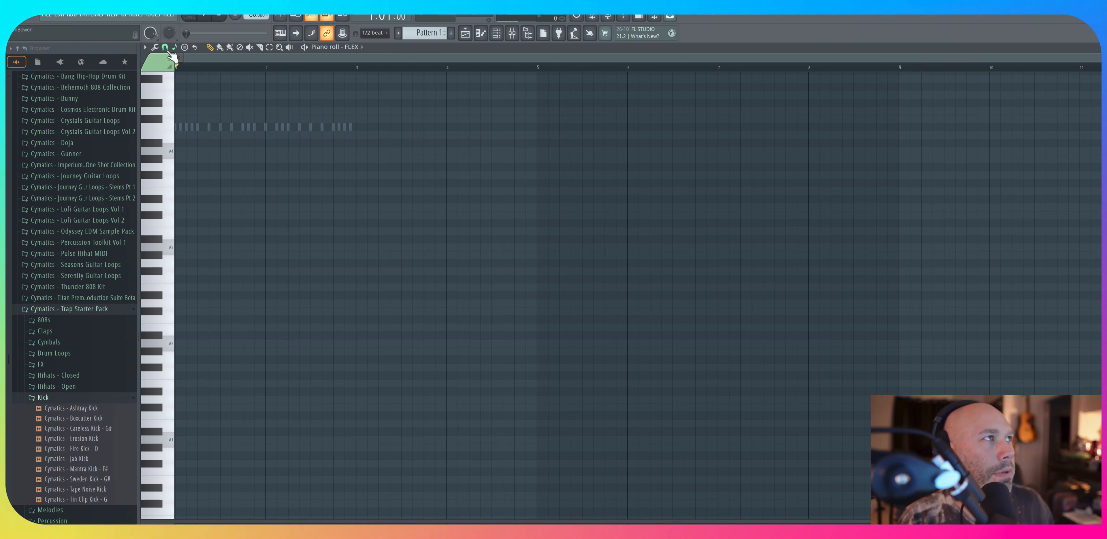
Step: Set the piano roll's scale highlighting to Minor Natural (Aeolian) and bring up the channel rack
{"action": "left_click", "coordinate": [146, 47]}
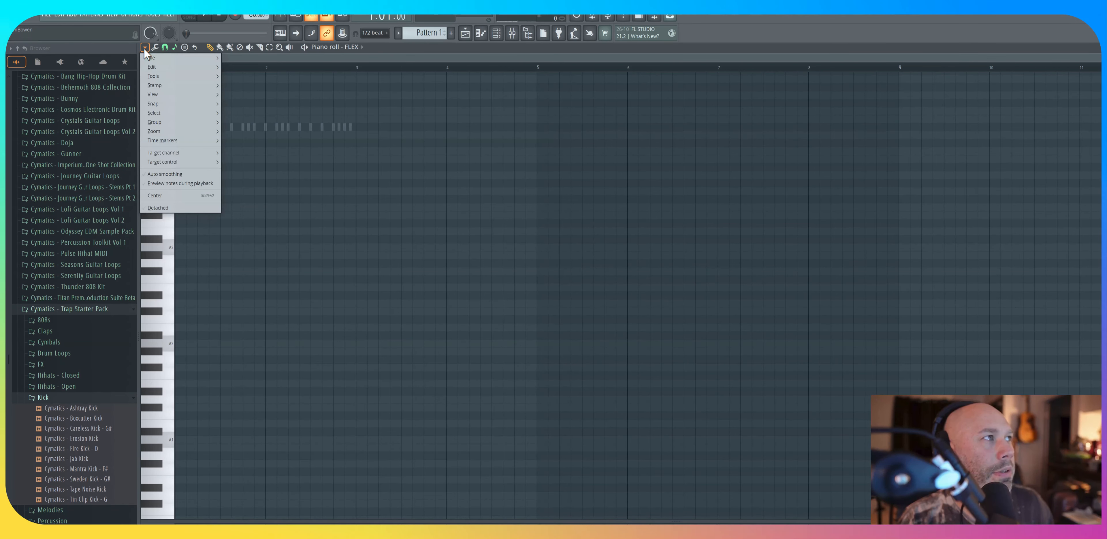
{"action": "mouse_move", "coordinate": [160, 113]}
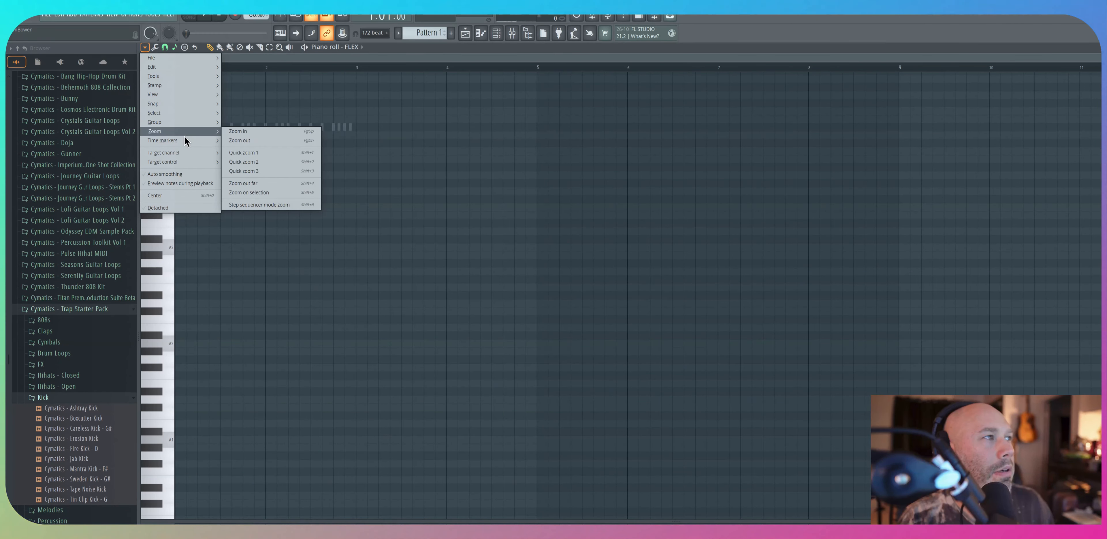
{"action": "mouse_move", "coordinate": [184, 136]}
{"action": "mouse_move", "coordinate": [189, 98]}
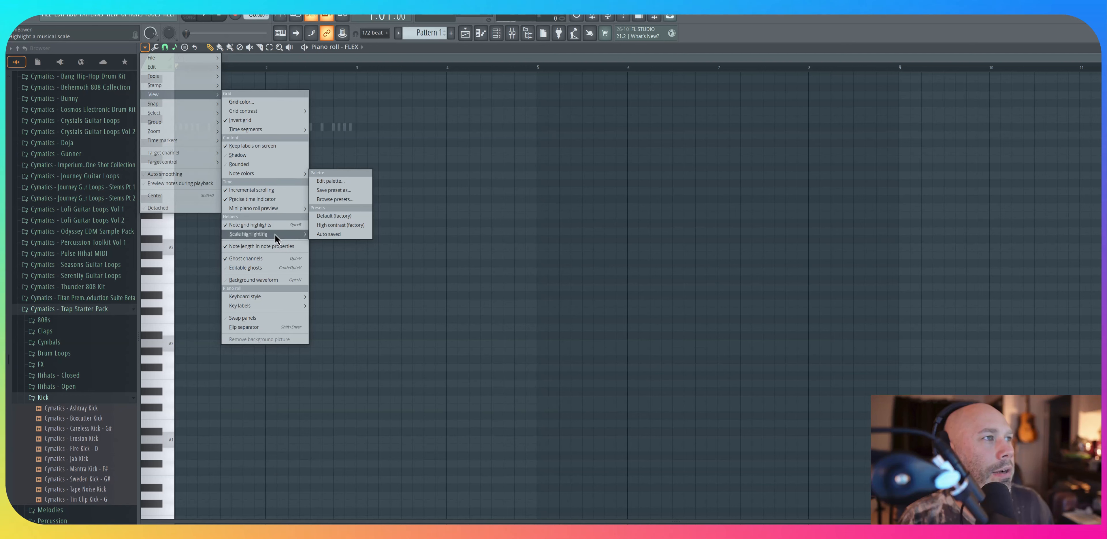
{"action": "mouse_move", "coordinate": [276, 235]}
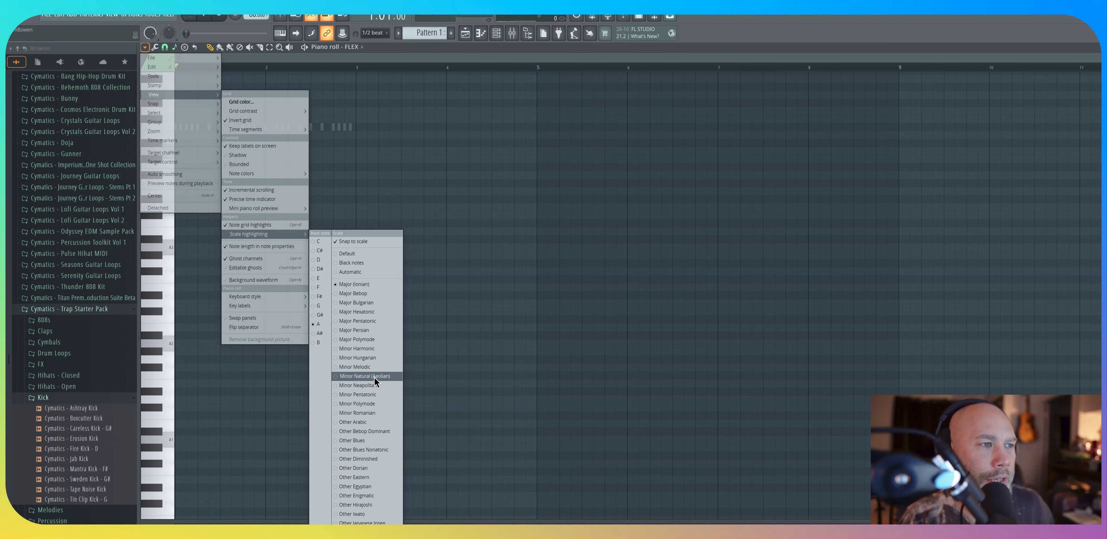
{"action": "left_click", "coordinate": [367, 375]}
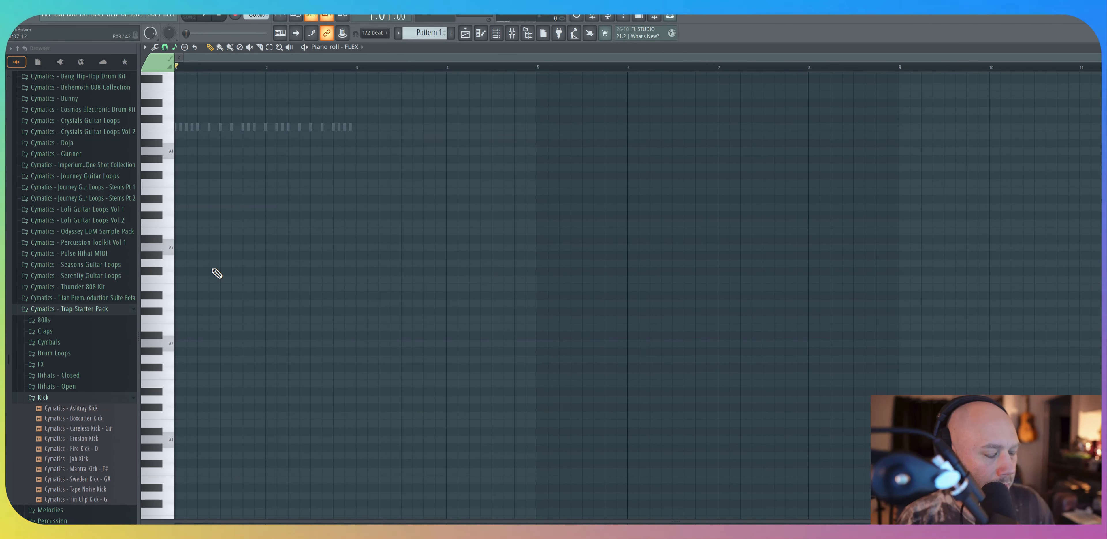
{"action": "key", "text": "F6"}
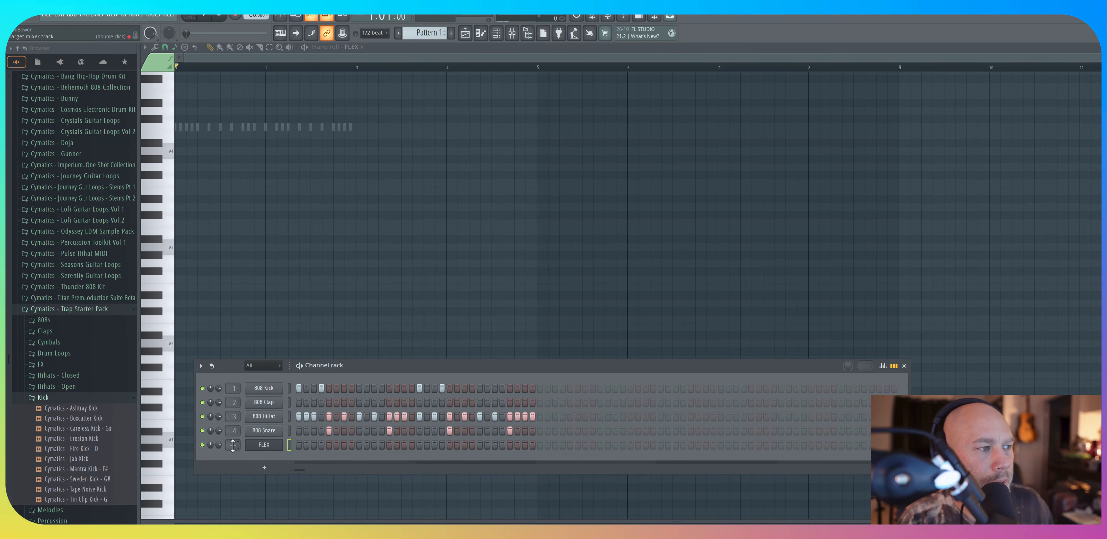
Step: Route the FLEX channel to mixer Insert 5, check that mixer track, and return to the FLEX piano roll
{"action": "left_click_drag", "start_coordinate": [234, 445], "coordinate": [234, 434]}
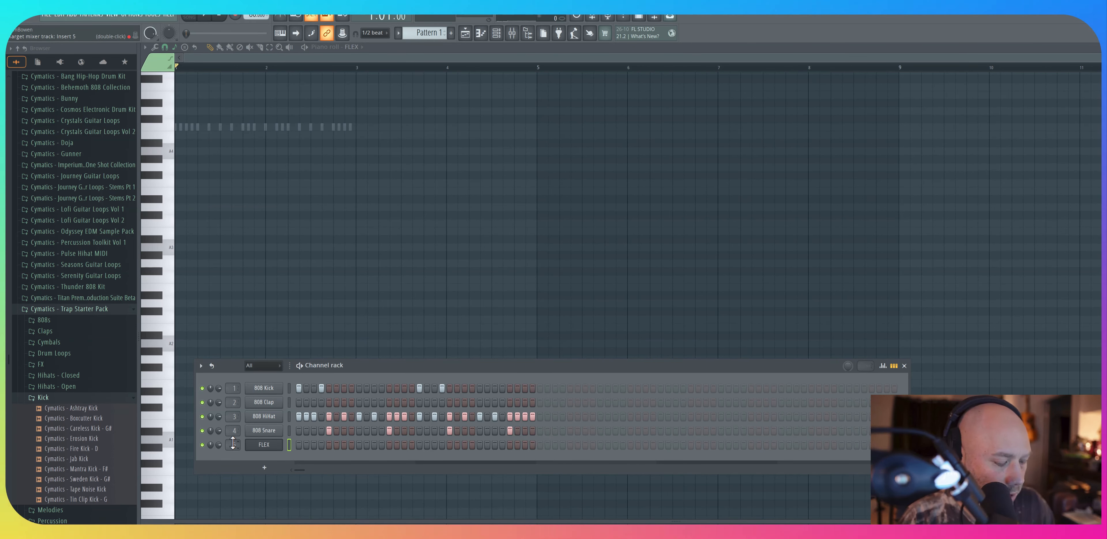
{"action": "double_click", "coordinate": [232, 442]}
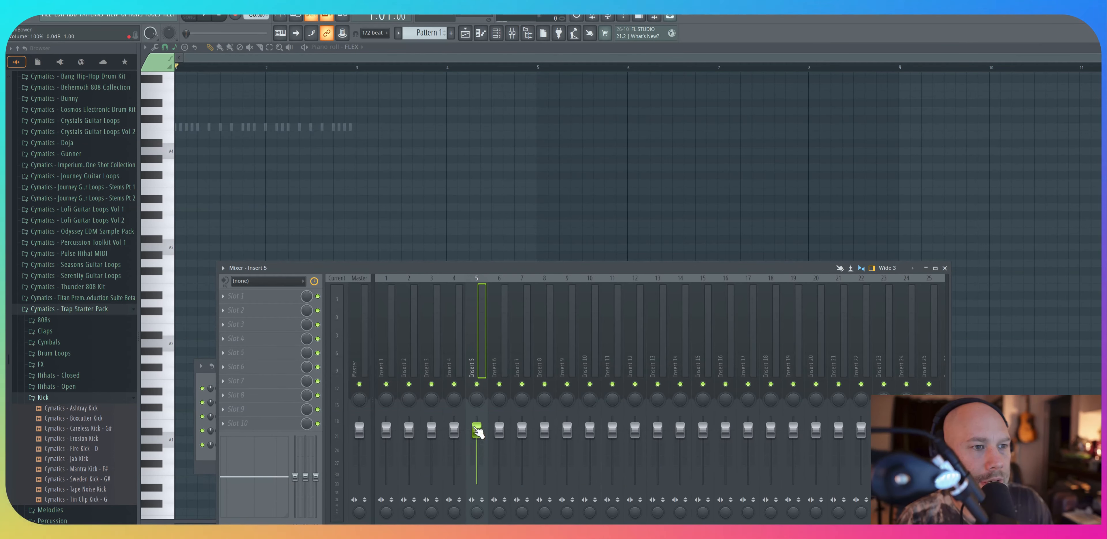
{"action": "key", "text": "F9"}
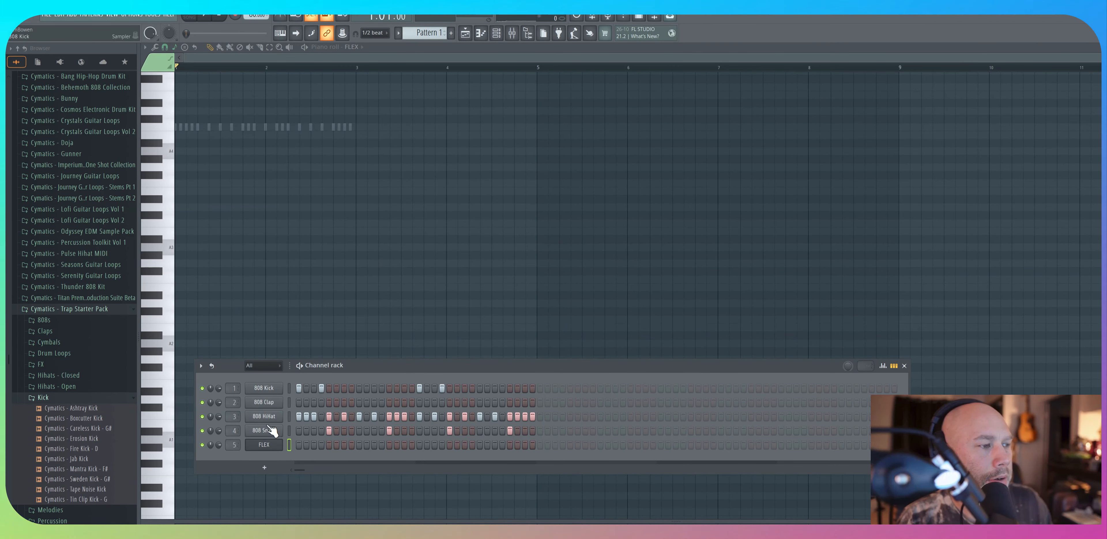
{"action": "key", "text": "F6"}
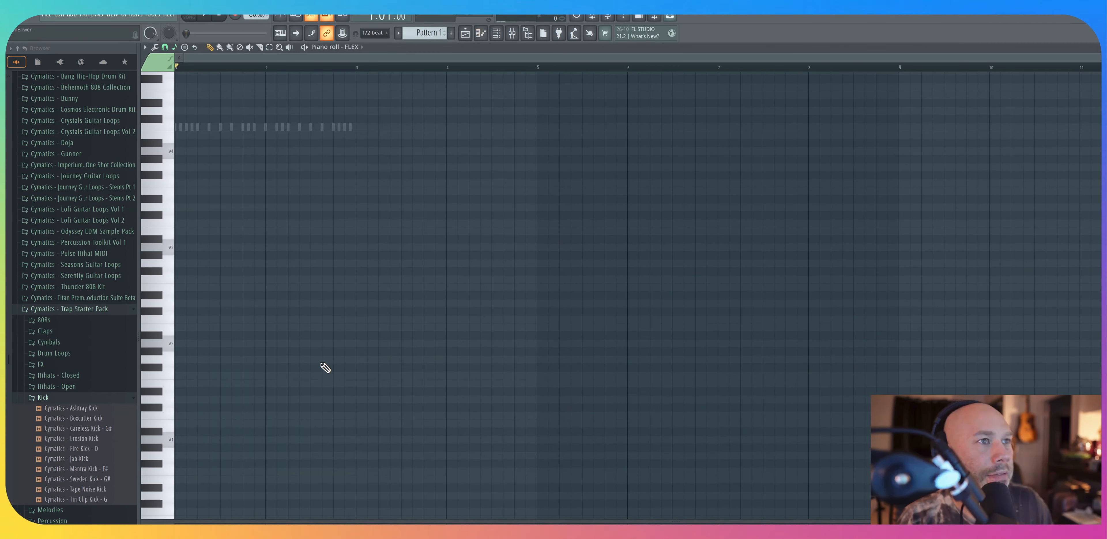
{"action": "left_click", "coordinate": [359, 49]}
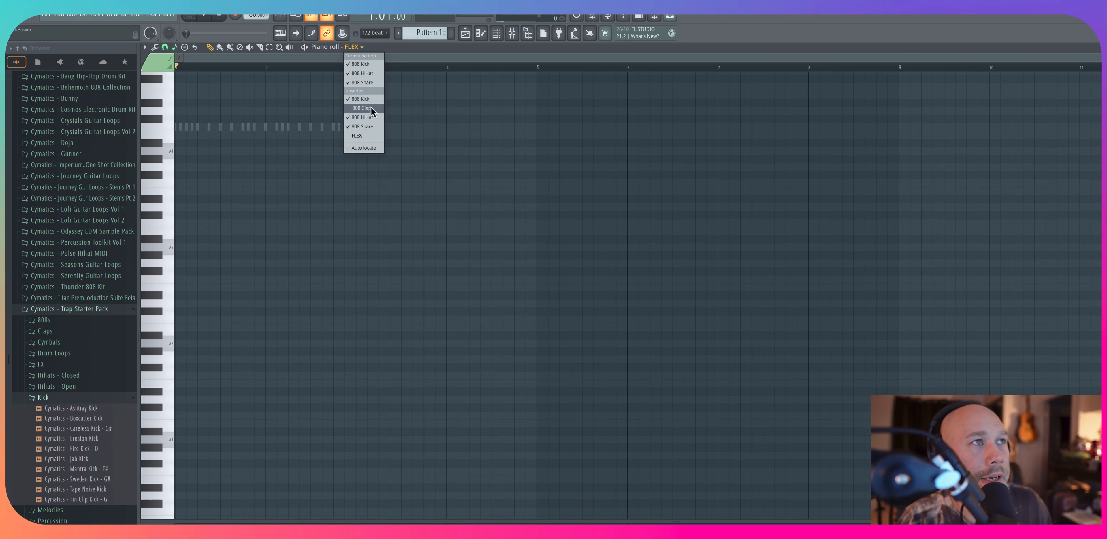
{"action": "left_click", "coordinate": [394, 51]}
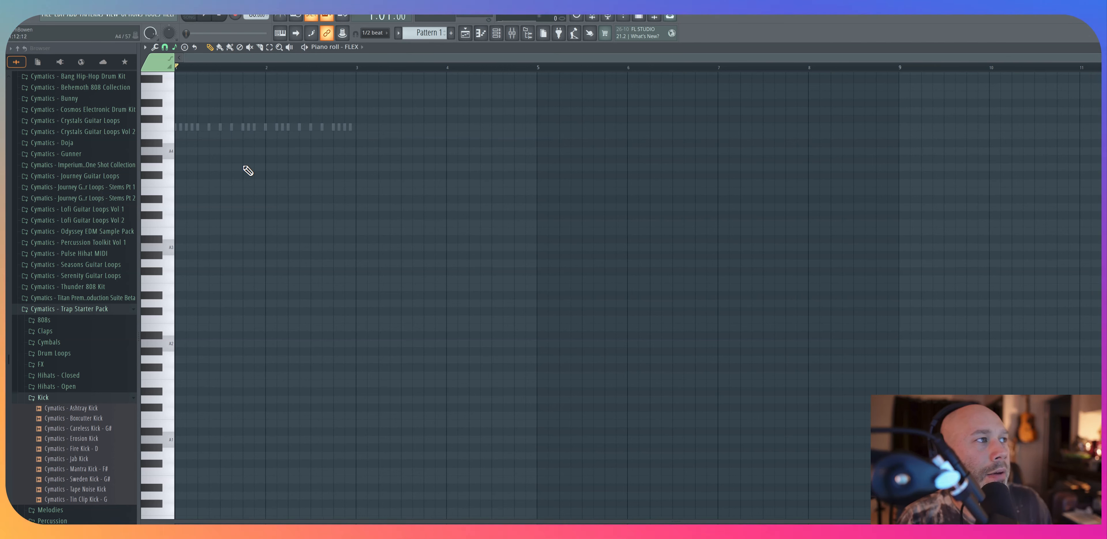
Step: Place a six-step A5 note at the start of bar 1 in the FLEX piano roll
{"action": "scroll", "coordinate": [248, 154], "scroll_direction": "up", "scroll_amount": 4}
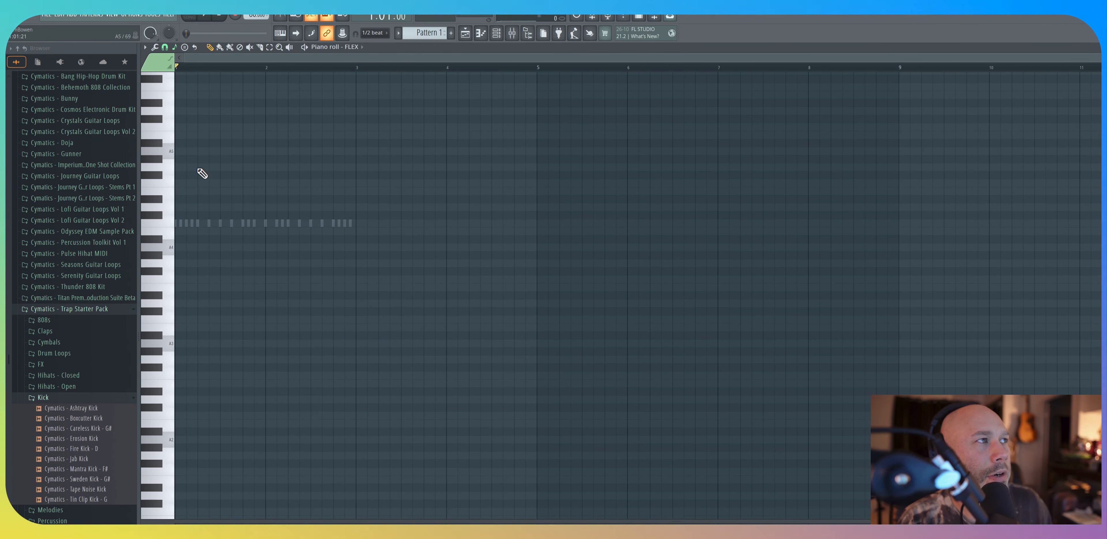
{"action": "scroll", "coordinate": [205, 174], "scroll_direction": "up", "scroll_amount": 2}
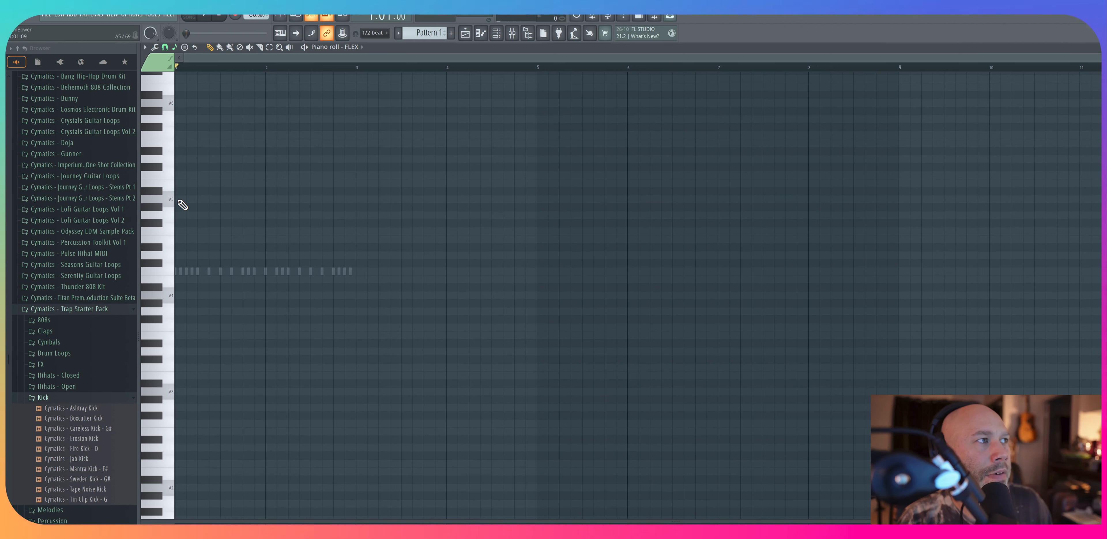
{"action": "left_click", "coordinate": [177, 198]}
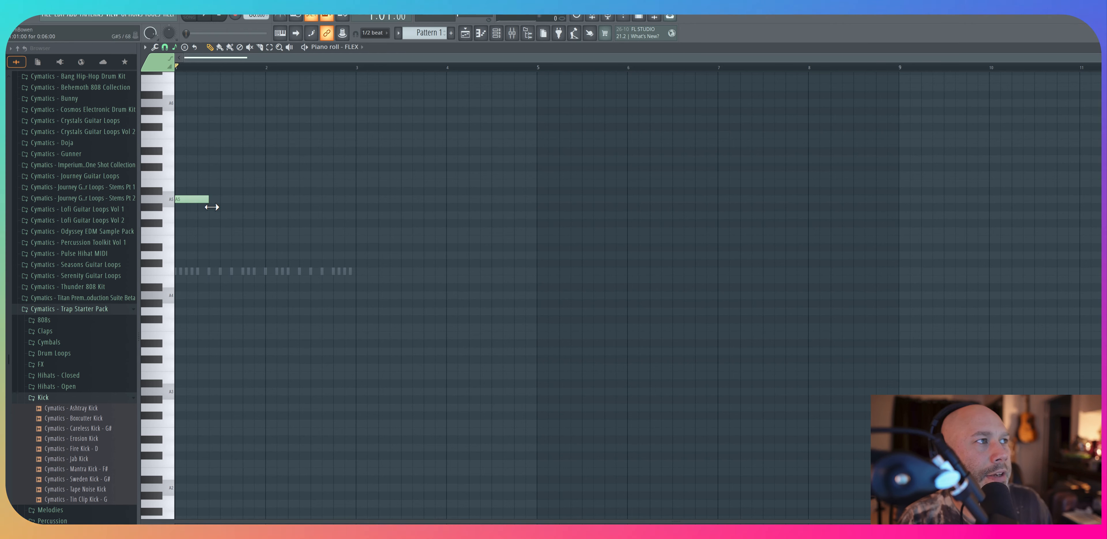
Step: Add an eight-step F6 note from step 9 and make the opening A5 note eight steps long
{"action": "scroll", "coordinate": [211, 207], "scroll_direction": "up", "scroll_amount": 2}
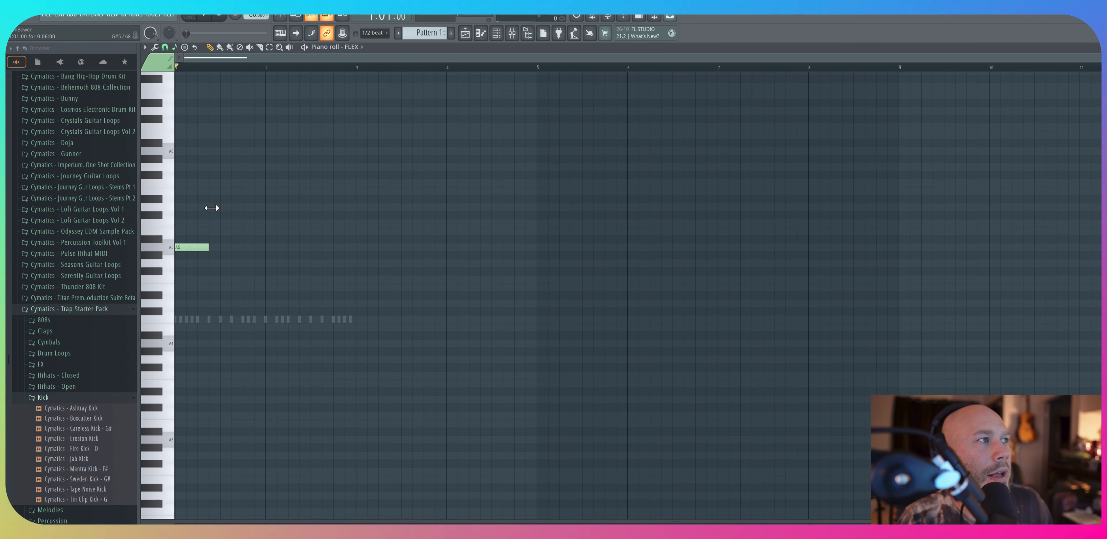
{"action": "scroll", "coordinate": [210, 208], "scroll_direction": "up", "scroll_amount": 1}
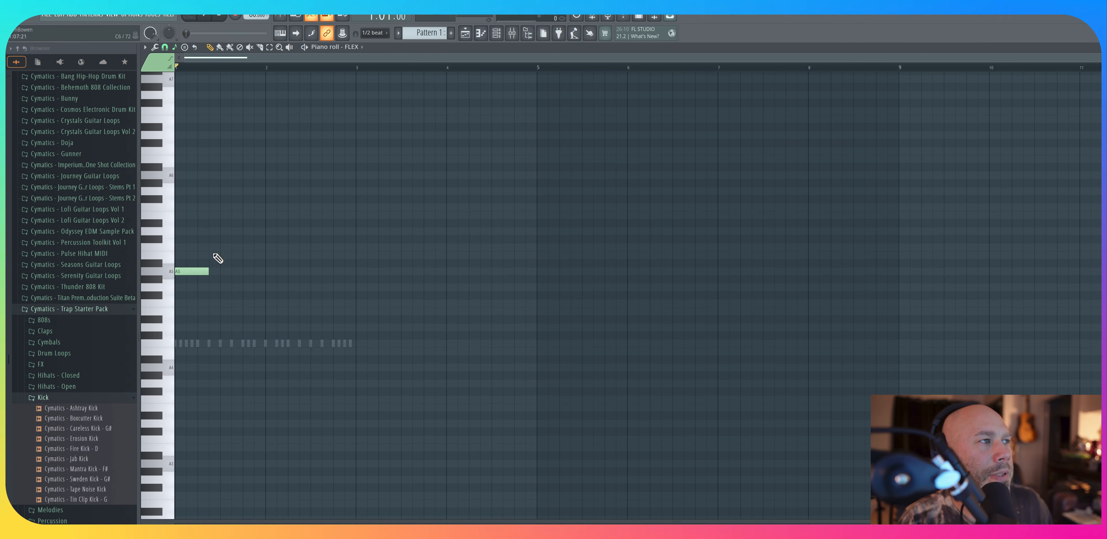
{"action": "left_click", "coordinate": [212, 254]}
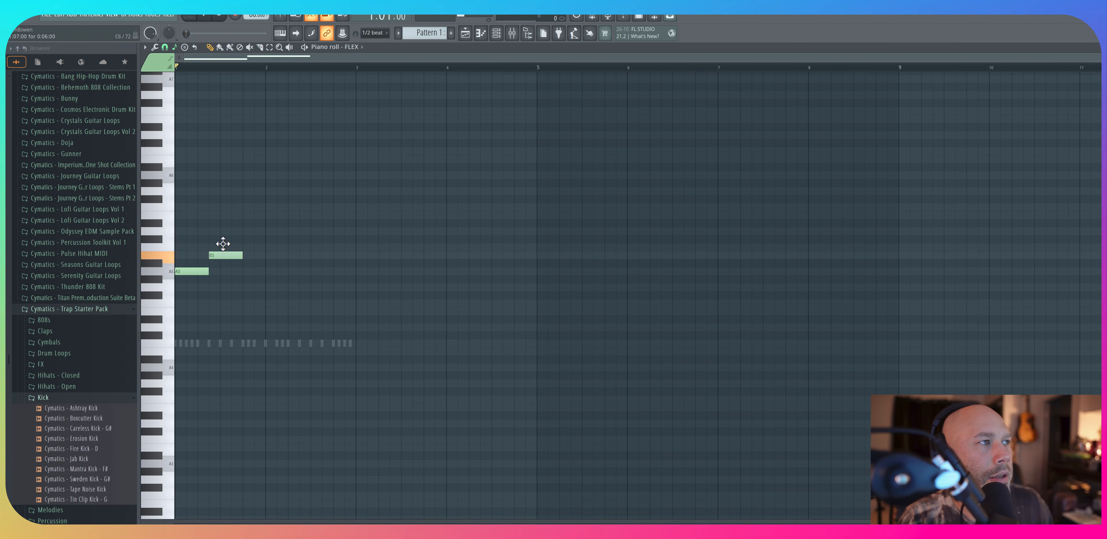
{"action": "left_click_drag", "start_coordinate": [223, 244], "coordinate": [224, 197]}
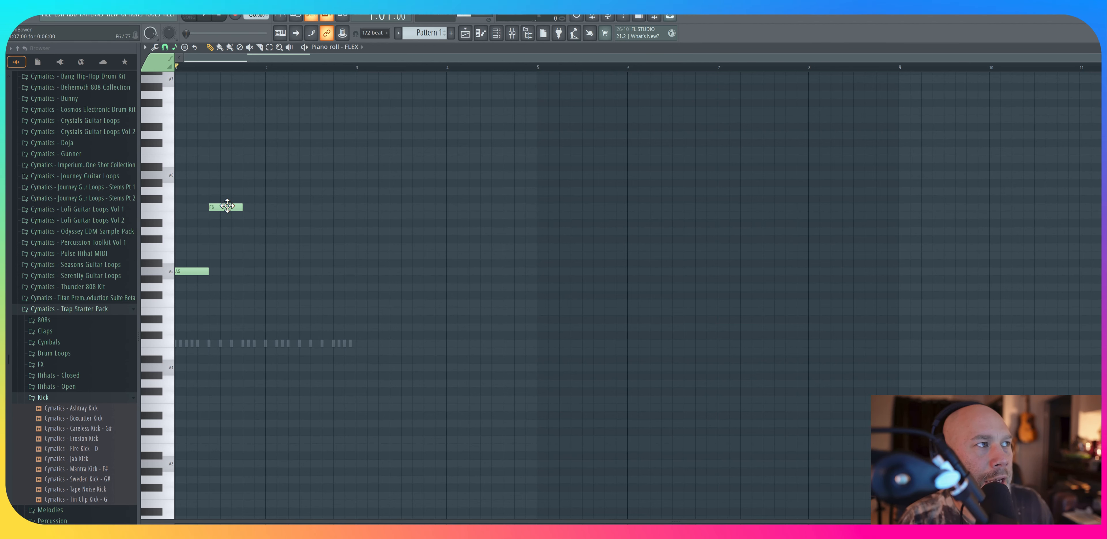
{"action": "mouse_move", "coordinate": [227, 205]}
{"action": "left_mouse_down"}
{"action": "mouse_move", "coordinate": [223, 140]}
{"action": "mouse_move", "coordinate": [229, 197]}
{"action": "mouse_move", "coordinate": [239, 202]}
{"action": "mouse_move", "coordinate": [230, 203]}
{"action": "left_mouse_up"}
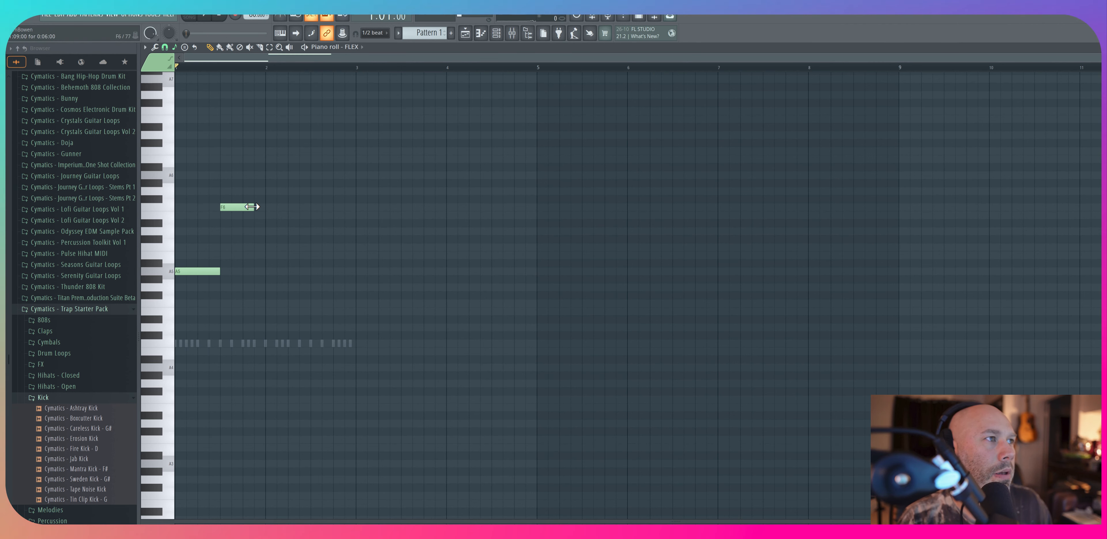
{"action": "left_click_drag", "start_coordinate": [251, 206], "coordinate": [265, 208]}
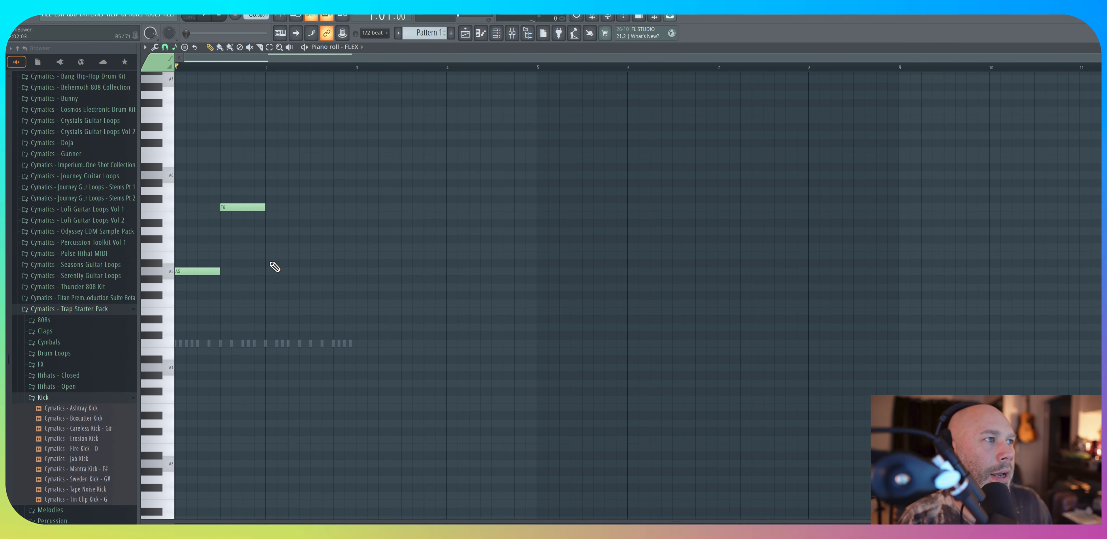
Step: Fill bar 2 with an eight-step C6 note and an eight-step A6 note, and play the melody
{"action": "left_click", "coordinate": [269, 246]}
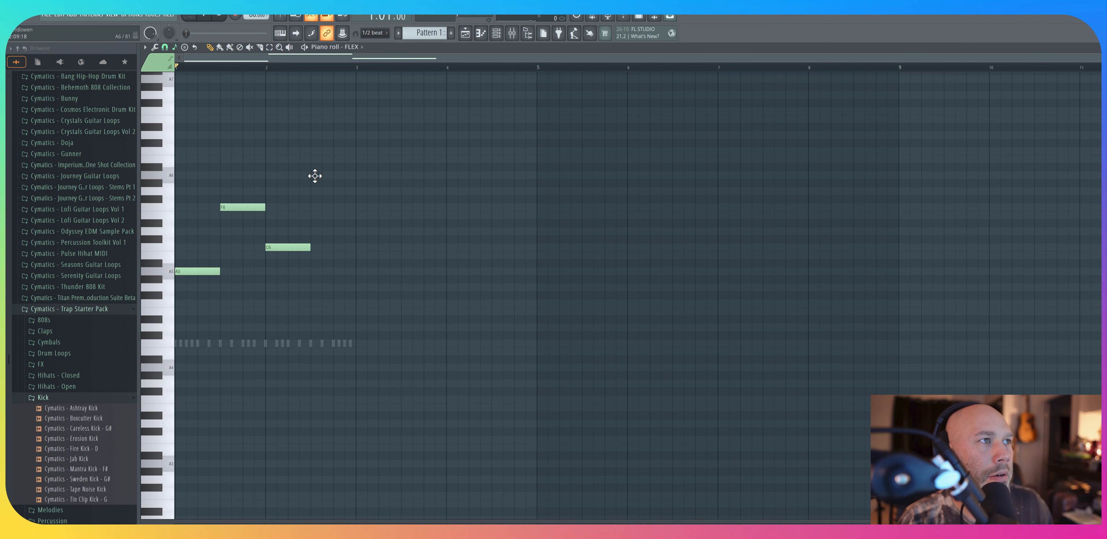
{"action": "left_click", "coordinate": [315, 175]}
{"action": "key", "text": "space"}
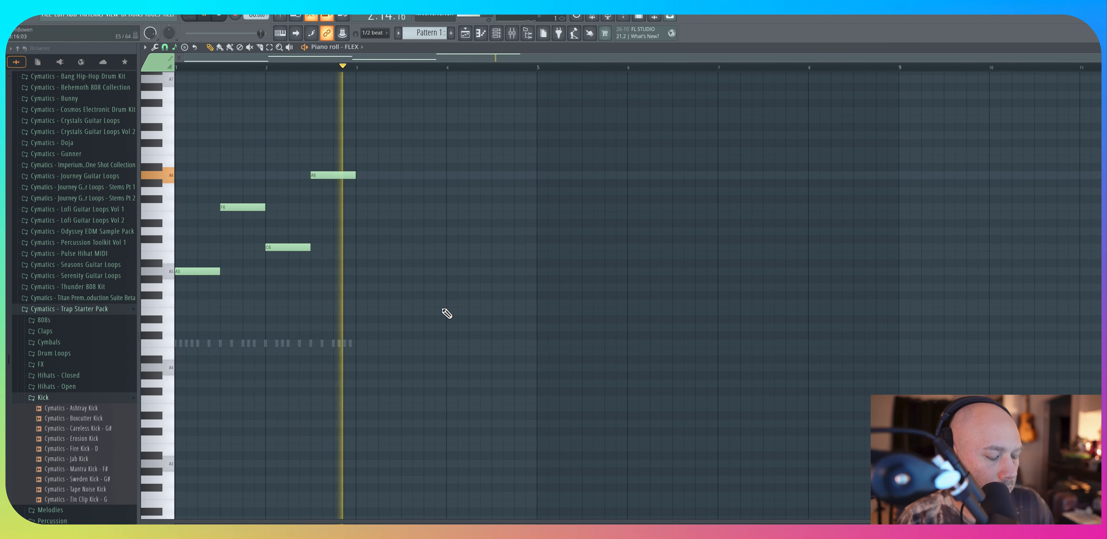
{"action": "key", "text": "space"}
Step: Lower the Insert 5 mixer volume to about 72% (-6.8 dB) during playback and bring up the channel rack
{"action": "key", "text": "F9"}
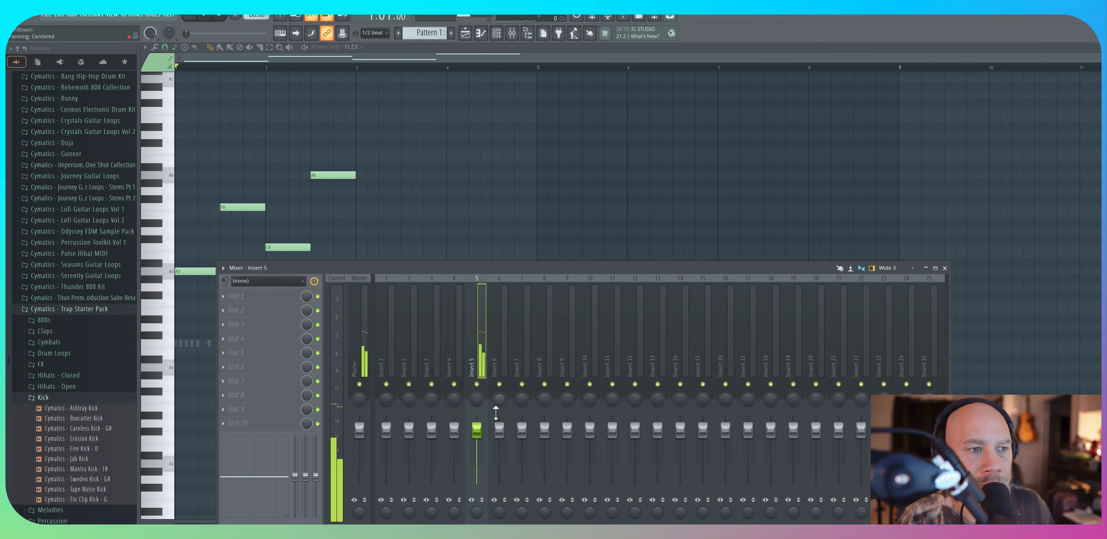
{"action": "key", "text": "space"}
{"action": "left_click_drag", "start_coordinate": [478, 429], "coordinate": [477, 446]}
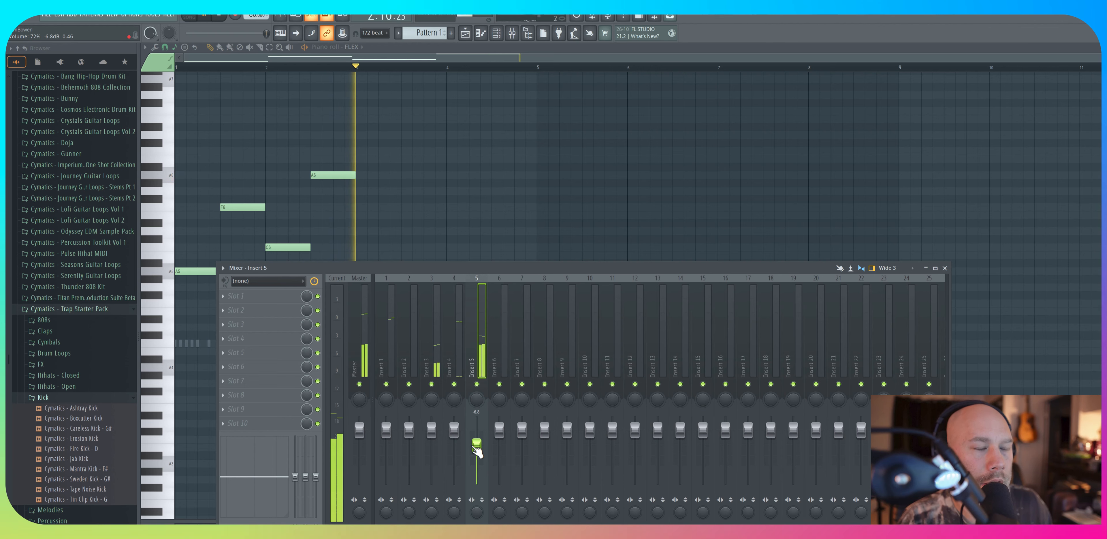
{"action": "key", "text": "space"}
{"action": "key", "text": "F6"}
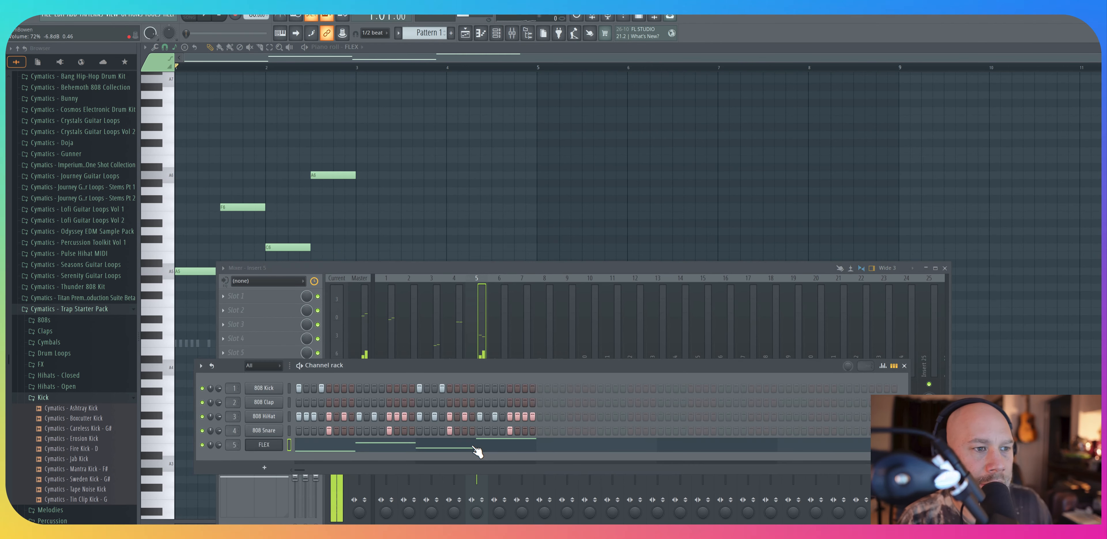
Step: Open the FLEX synth and load the 70s Bounce preset while the pattern plays
{"action": "left_click", "coordinate": [264, 444]}
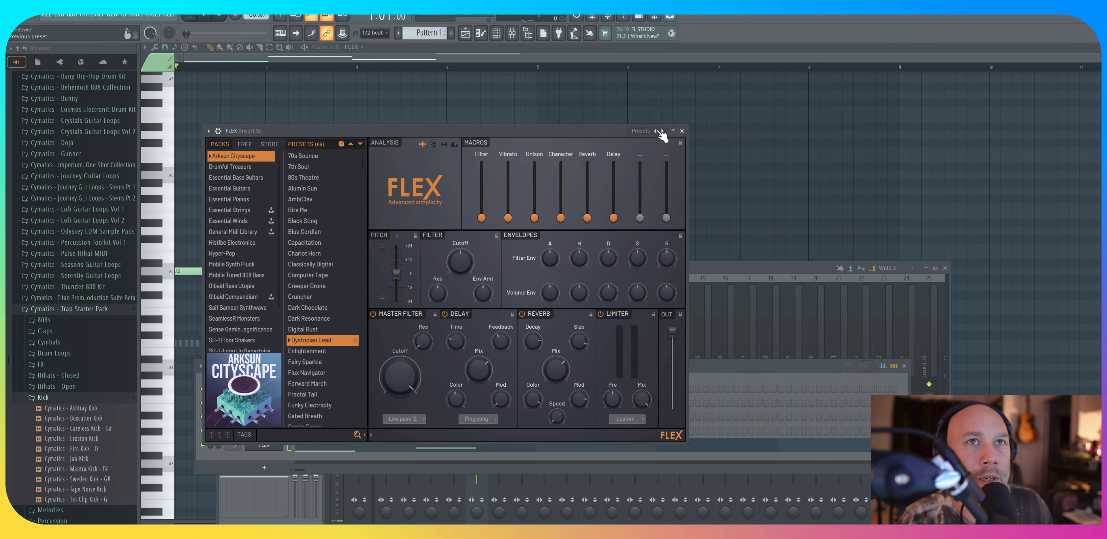
{"action": "key", "text": "space"}
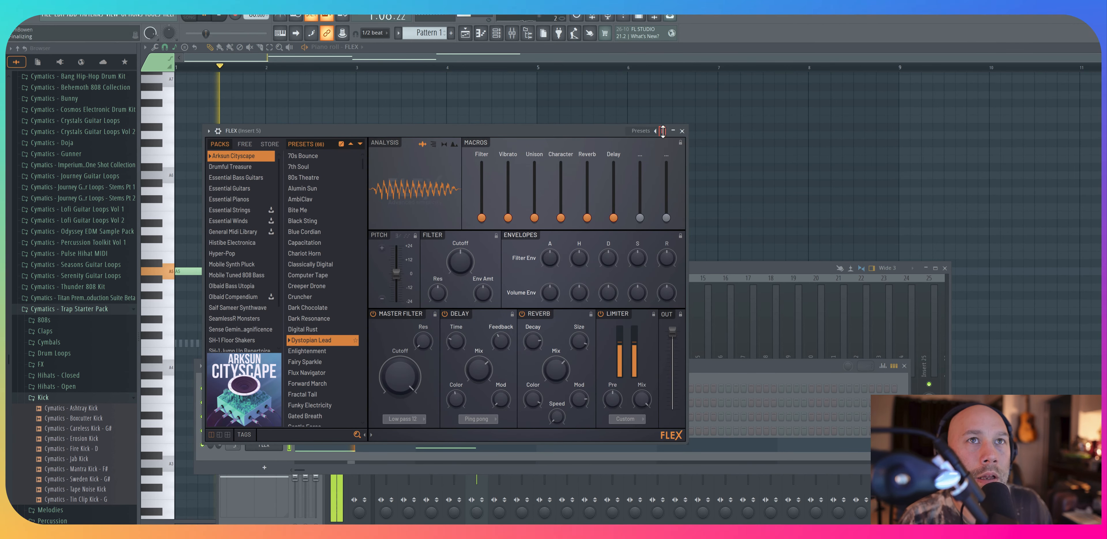
{"action": "left_click", "coordinate": [663, 130]}
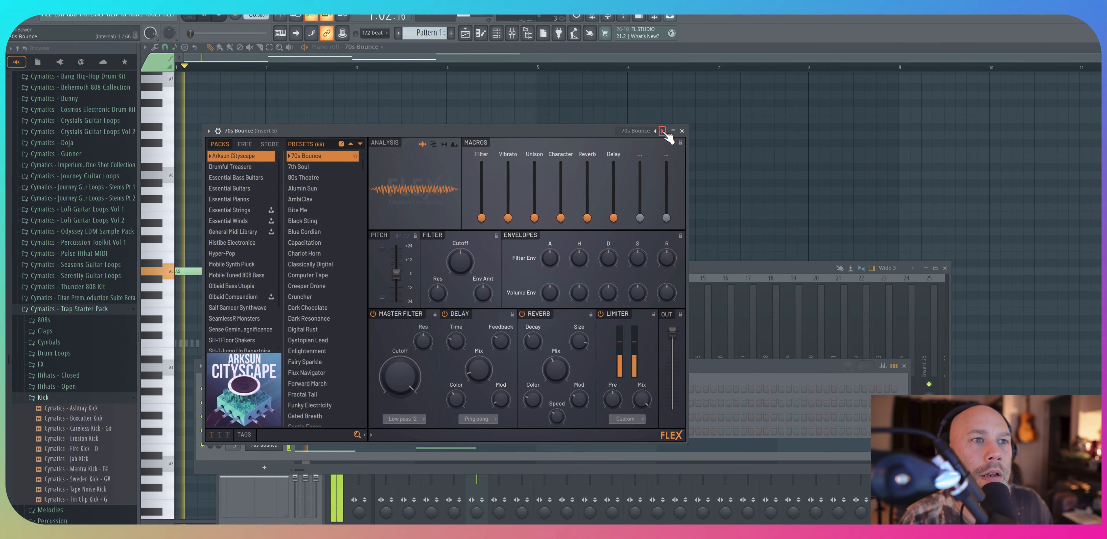
Step: Compare the preset with its delay off and on, adjust the delay mix, and close the synth
{"action": "left_click", "coordinate": [445, 314]}
{"action": "left_click", "coordinate": [446, 314]}
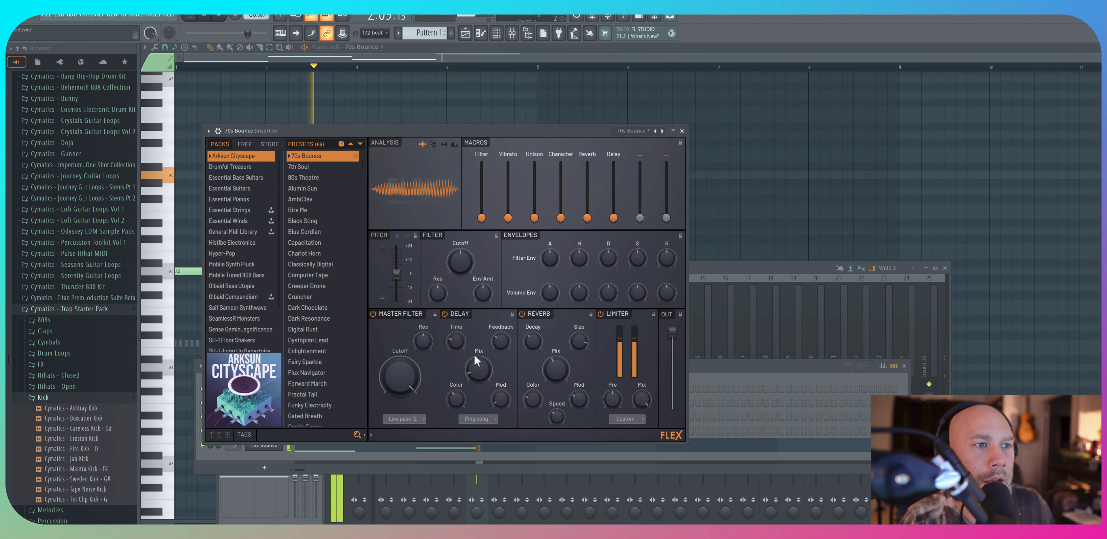
{"action": "left_click_drag", "start_coordinate": [477, 364], "coordinate": [478, 328]}
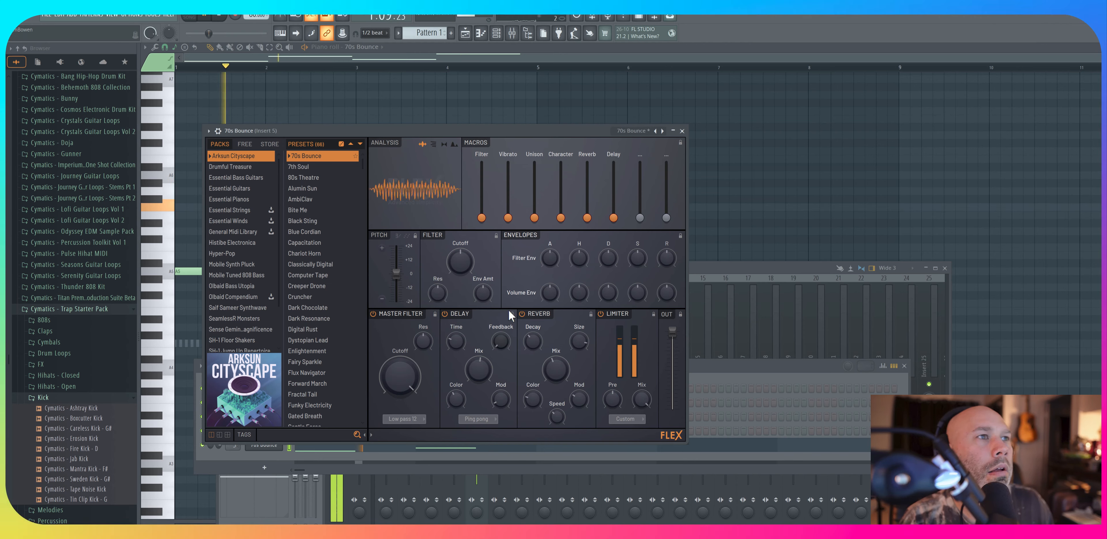
{"action": "left_click", "coordinate": [682, 131]}
{"action": "key", "text": "space"}
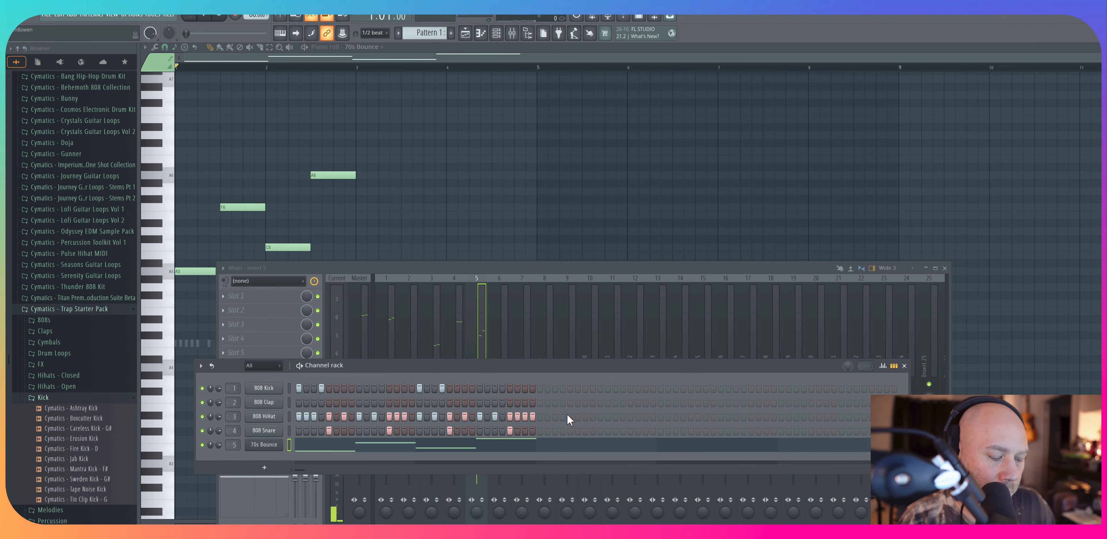
Step: Lower the Insert 5 mixer volume further during playback to balance the 70s Bounce melody with the drums
{"action": "key", "text": "F9"}
{"action": "key", "text": "space"}
{"action": "left_click_drag", "start_coordinate": [477, 427], "coordinate": [478, 453]}
{"action": "key", "text": "space"}
{"action": "key", "text": "F6"}
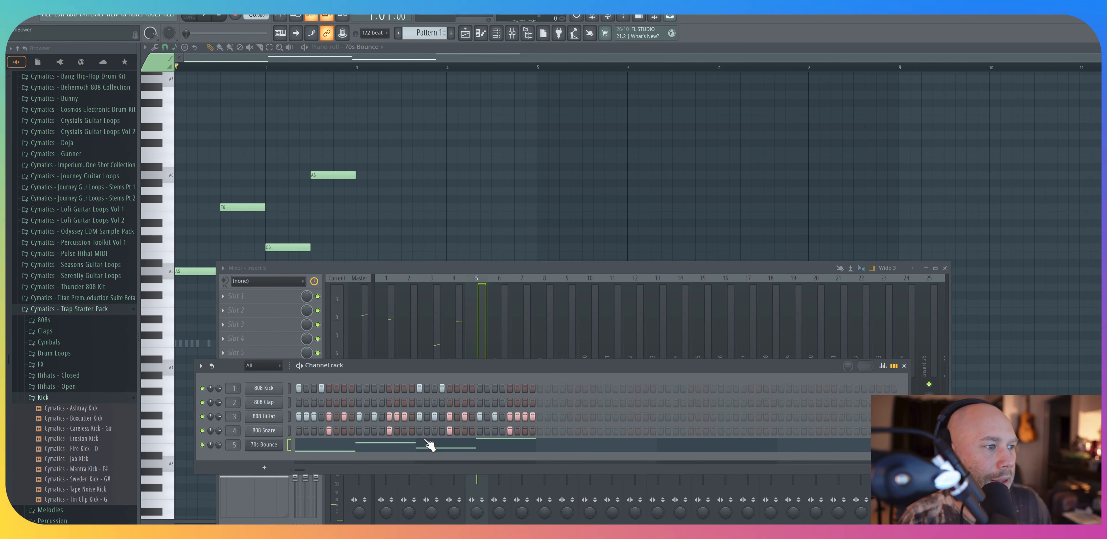
Step: Add a Fruity DX10 channel, route it to mixer track 6, and open its piano roll
{"action": "left_click", "coordinate": [258, 468]}
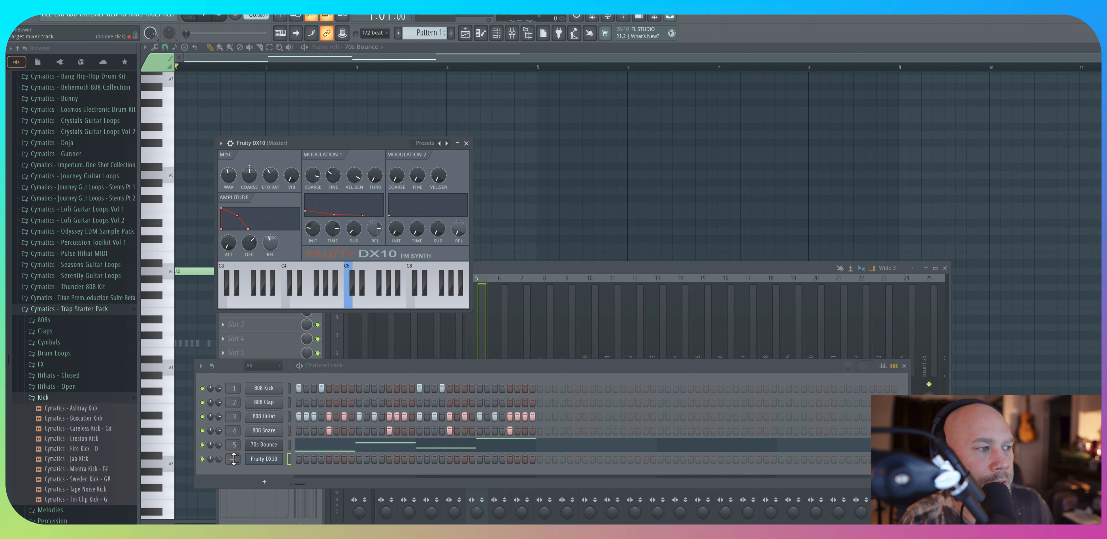
{"action": "left_click_drag", "start_coordinate": [233, 459], "coordinate": [233, 458]}
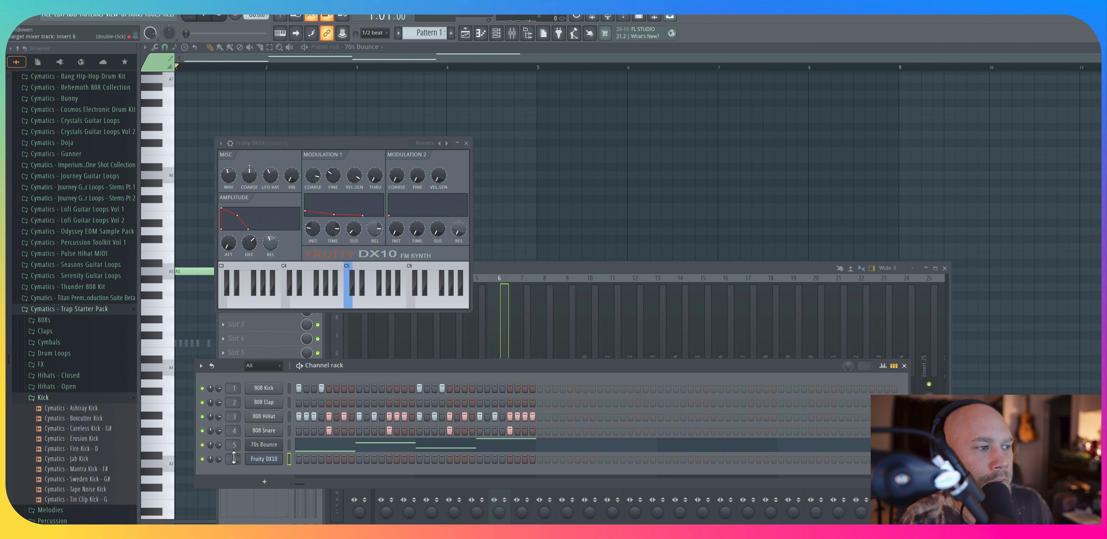
{"action": "right_click", "coordinate": [268, 458]}
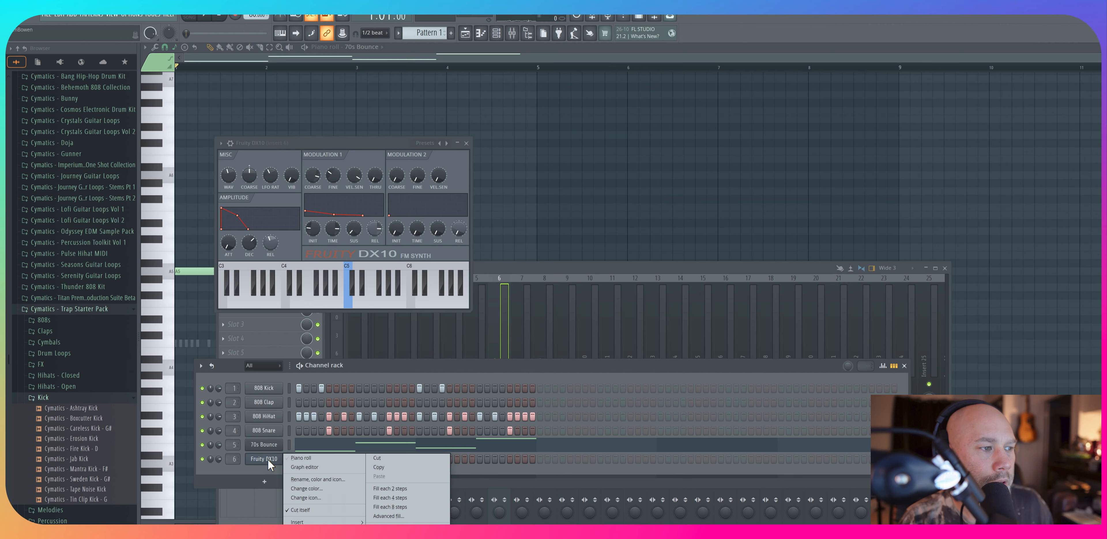
{"action": "left_click", "coordinate": [310, 458]}
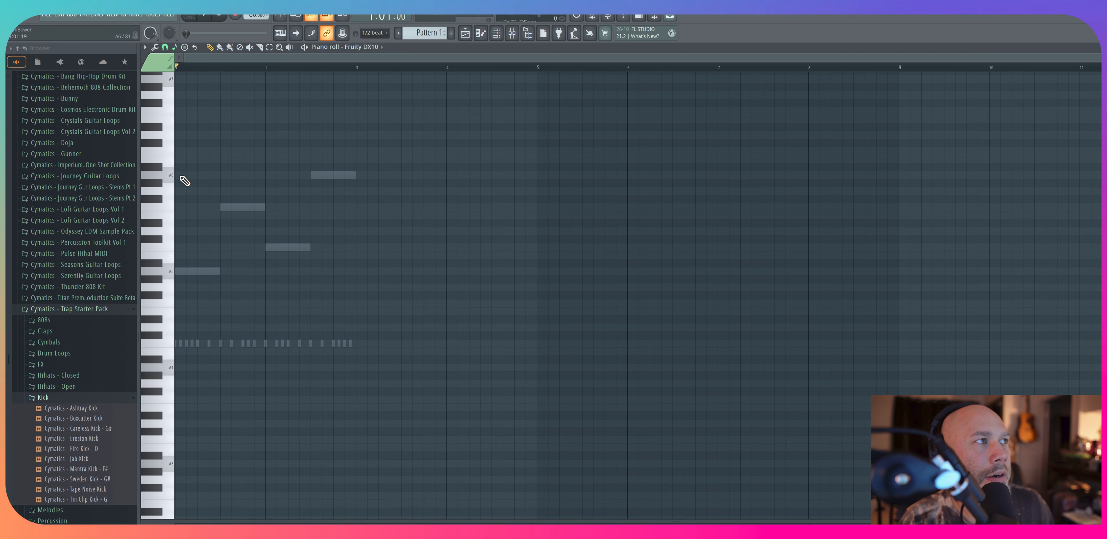
Step: Draw a one-bar A6 note in bar 1 for Fruity DX10, and try an A5 note in bar 2 before deleting it
{"action": "left_click", "coordinate": [183, 177]}
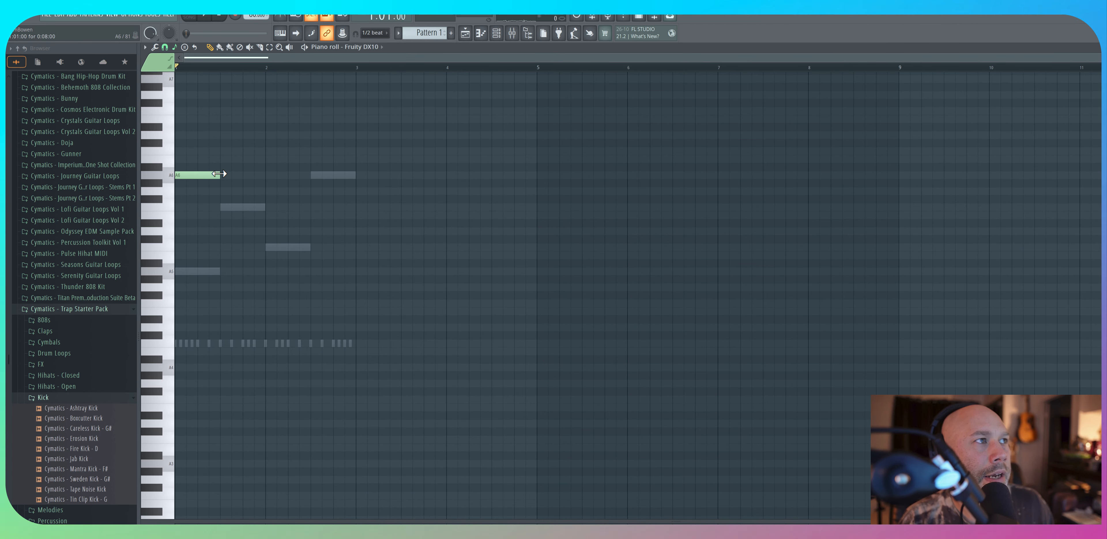
{"action": "left_click_drag", "start_coordinate": [219, 173], "coordinate": [265, 174]}
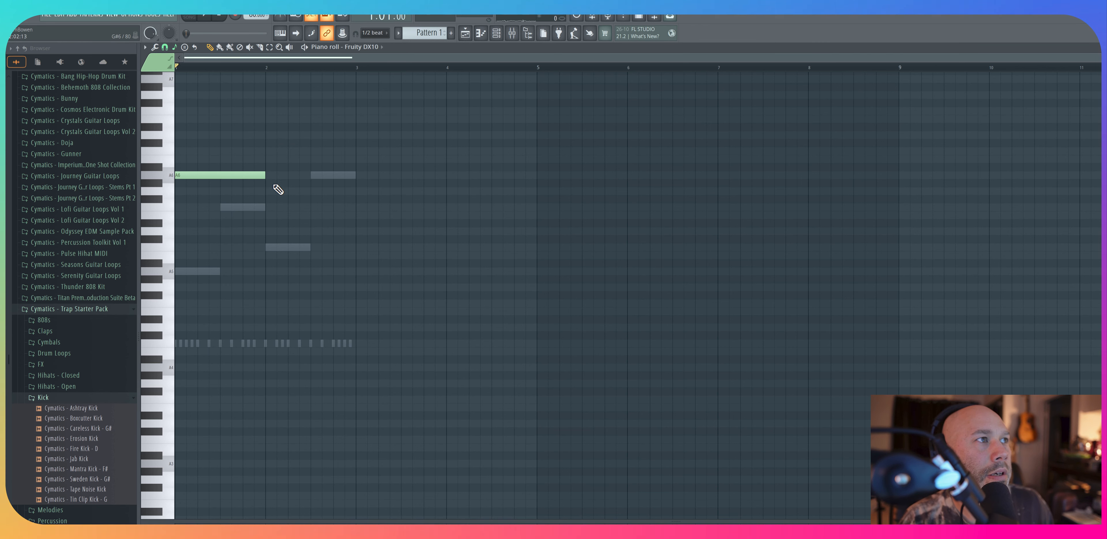
{"action": "left_click", "coordinate": [268, 271]}
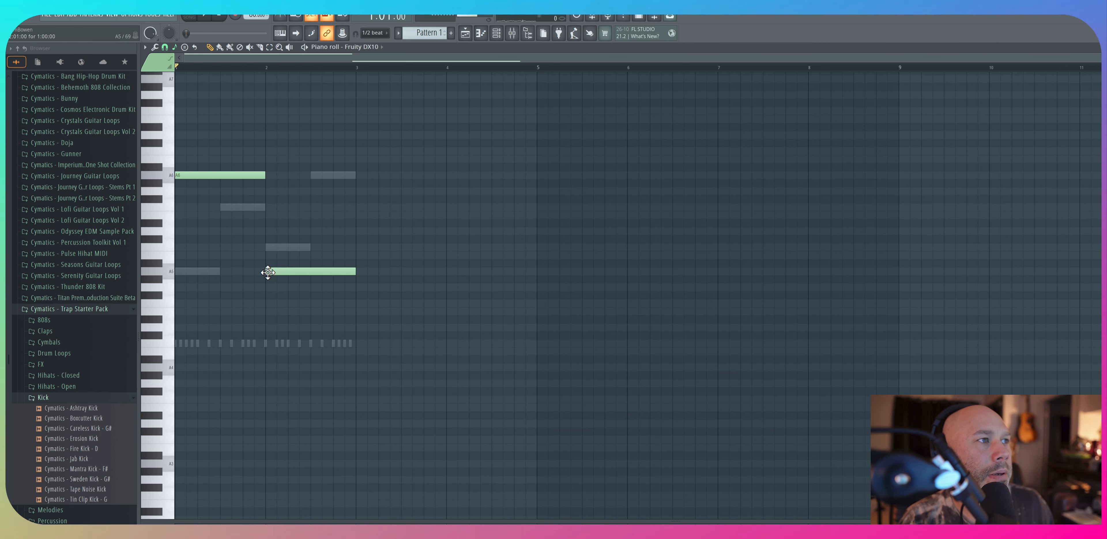
{"action": "right_click", "coordinate": [306, 271]}
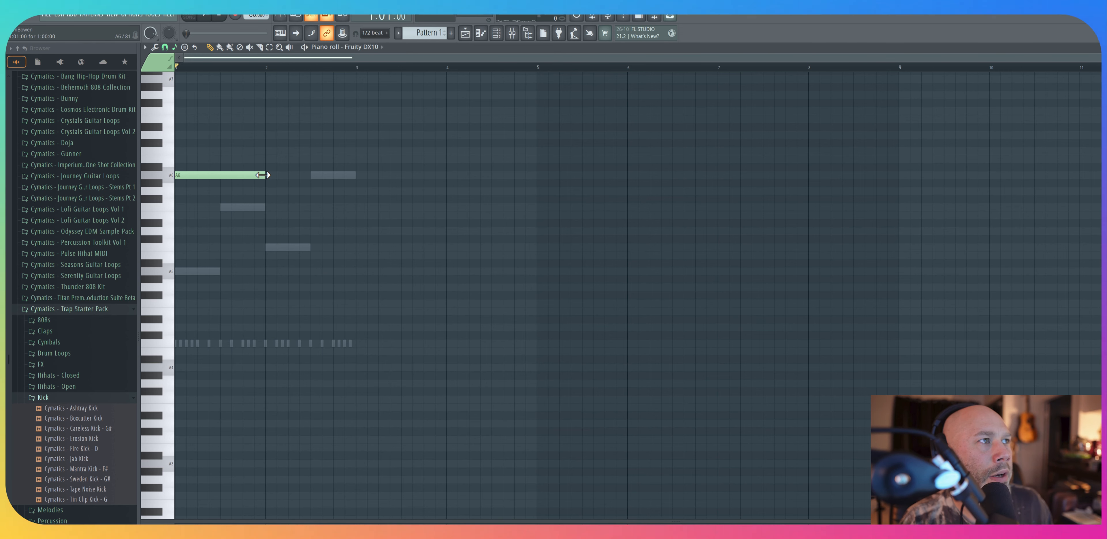
Step: Extend the Fruity DX10 A6 note to fill two bars and play the pattern to hear it
{"action": "left_click_drag", "start_coordinate": [340, 188], "coordinate": [362, 189]}
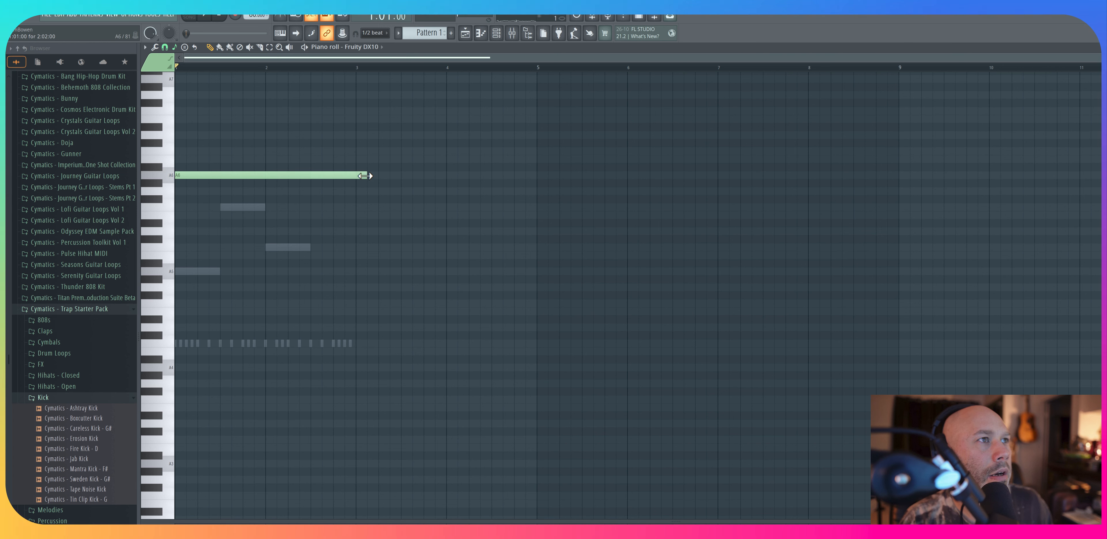
{"action": "key", "text": "space"}
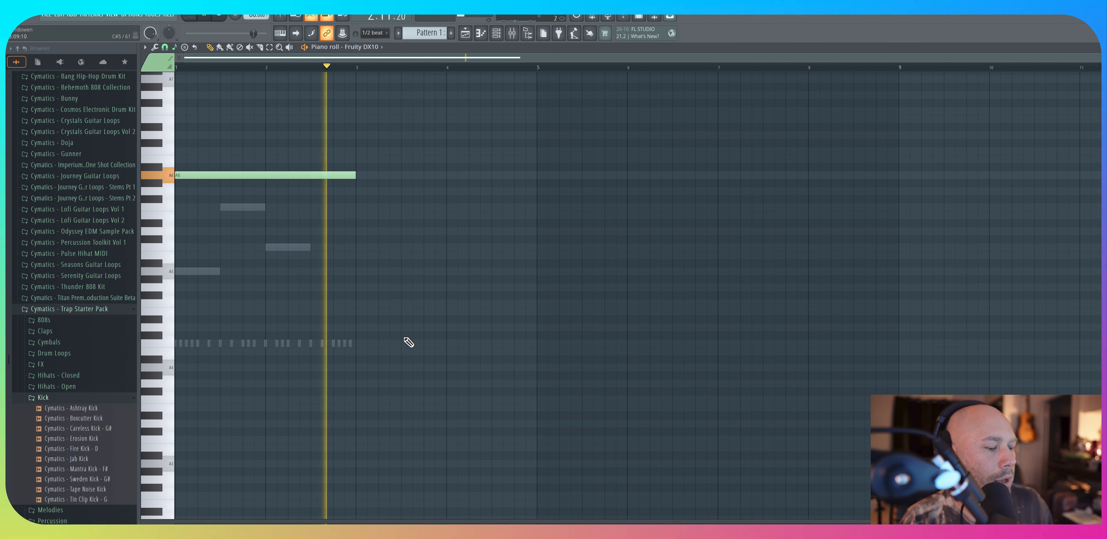
{"action": "key", "text": "space"}
Step: Open the Fruity DX10 synth from the channel rack, load its Bang Bass preset, and listen to it in the pattern
{"action": "key", "text": "F6"}
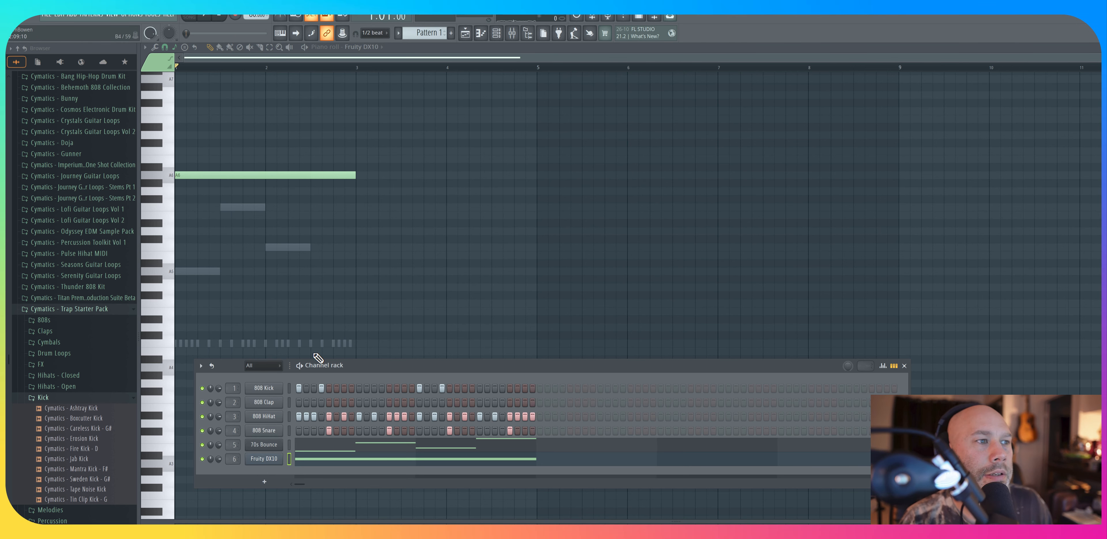
{"action": "key", "text": "space"}
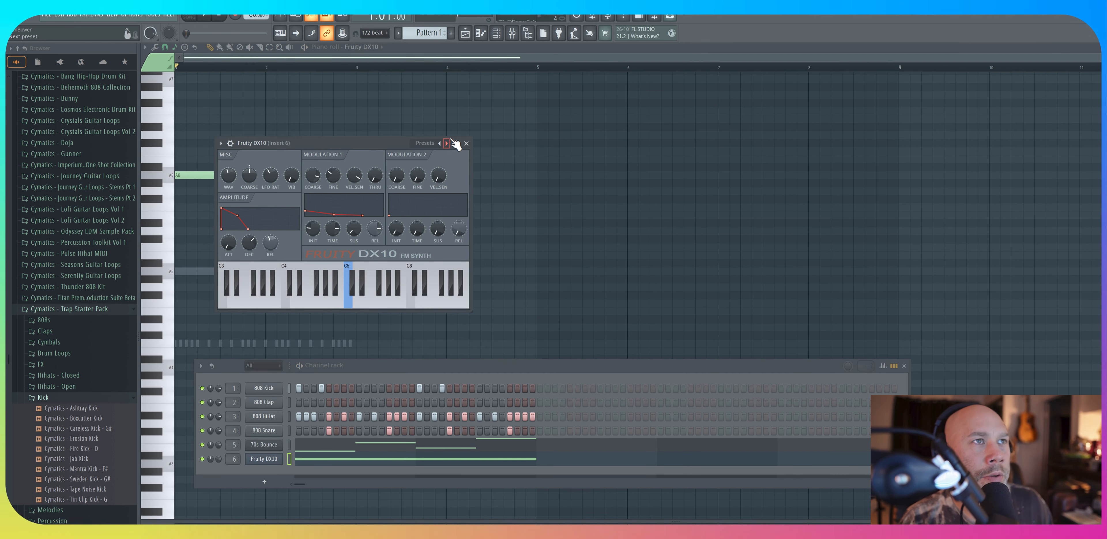
{"action": "key", "text": "space"}
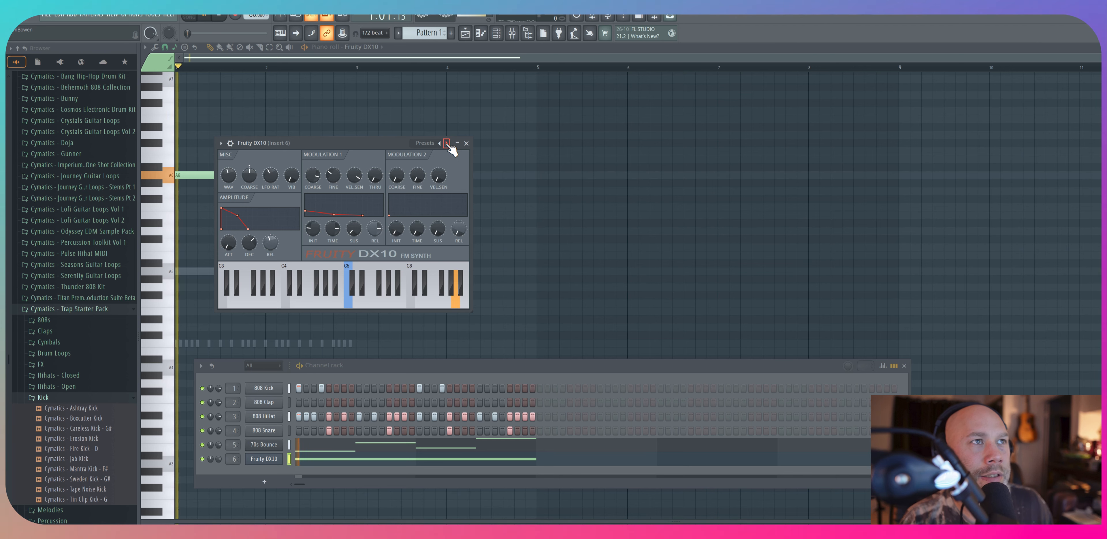
{"action": "left_click", "coordinate": [447, 144]}
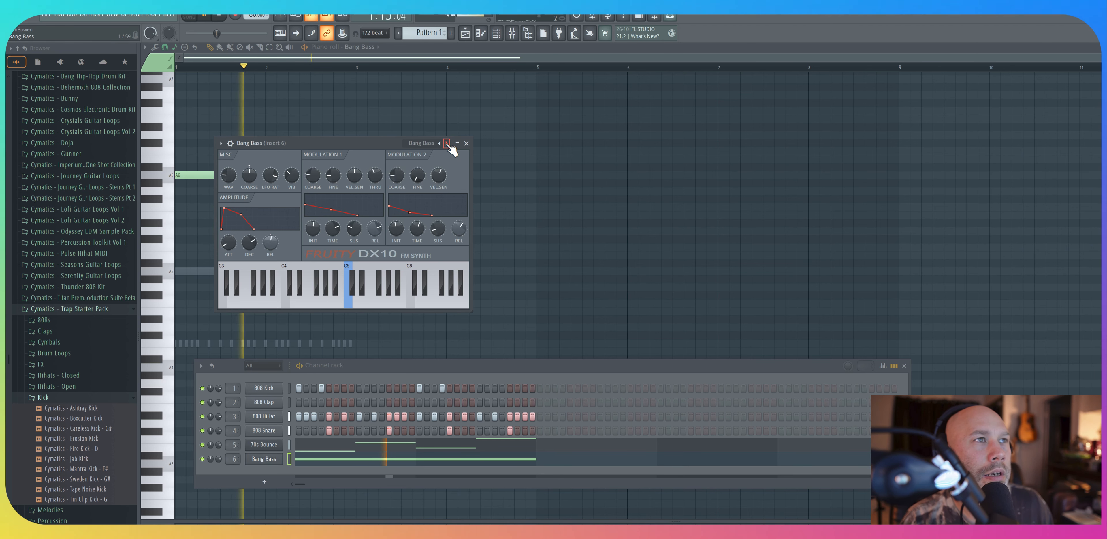
{"action": "key", "text": "space"}
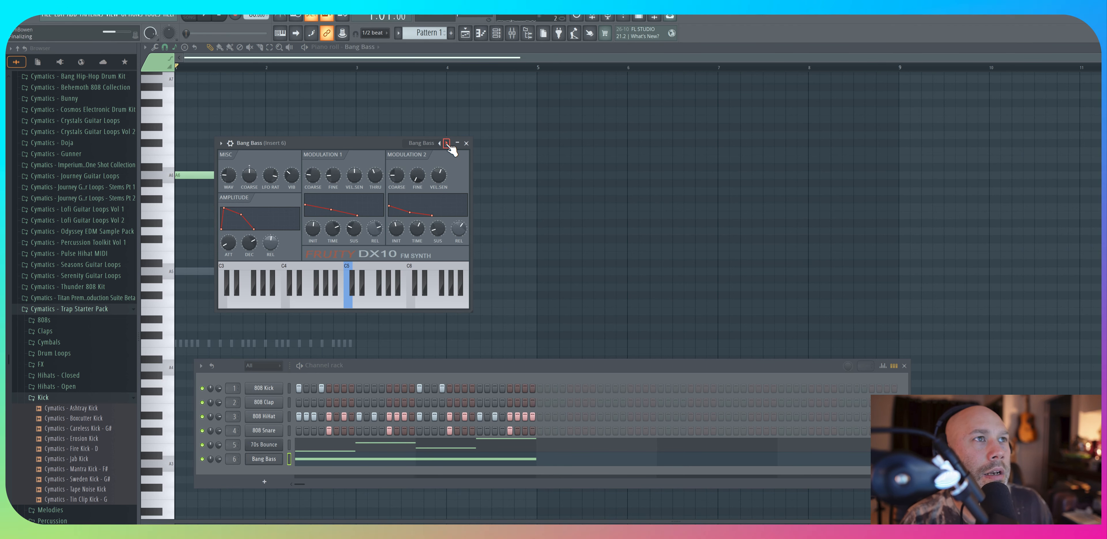
Step: Step through the presets from Bass Pluck to Chiff Organ, listen to Chiff Organ, and return to Bang Bass
{"action": "left_click", "coordinate": [447, 143]}
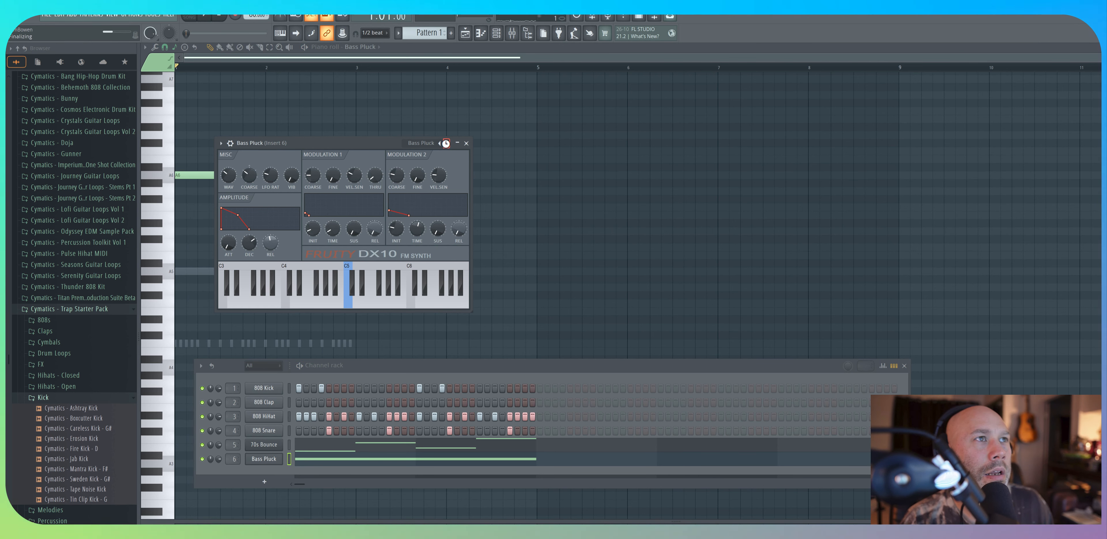
{"action": "left_click", "coordinate": [447, 144]}
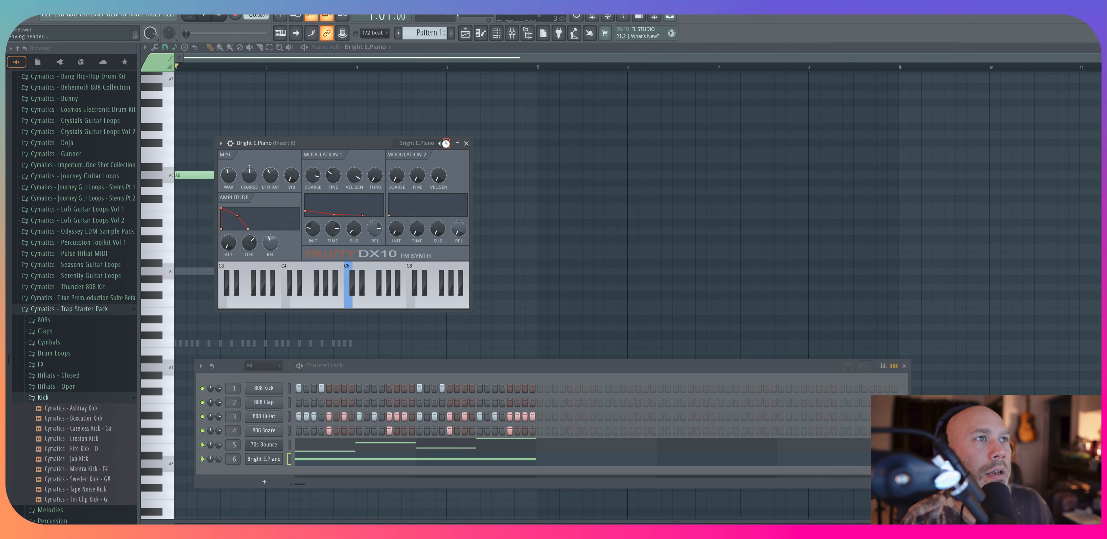
{"action": "left_click", "coordinate": [447, 143]}
{"action": "key", "text": "space"}
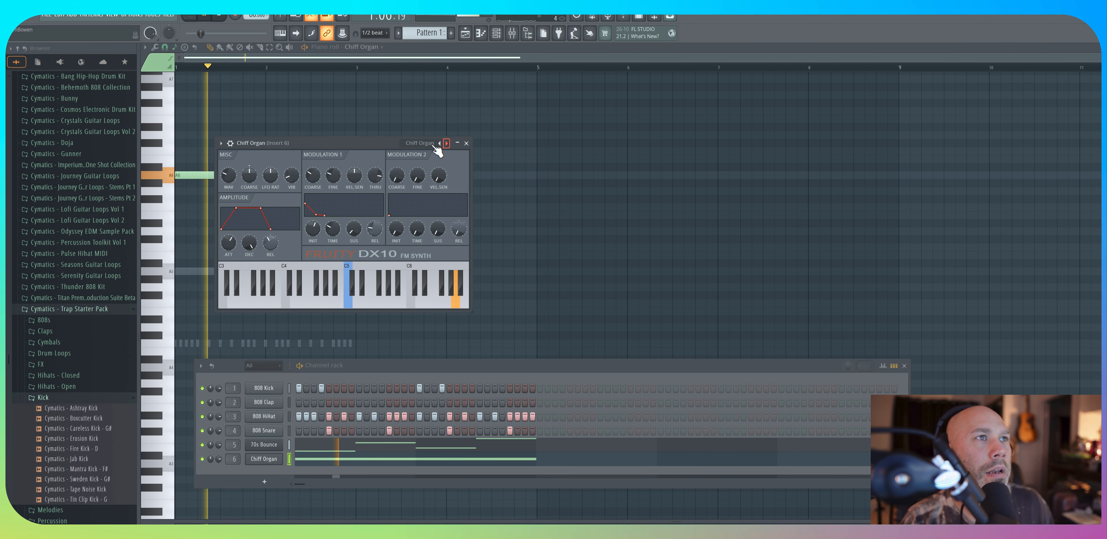
{"action": "key", "text": "space"}
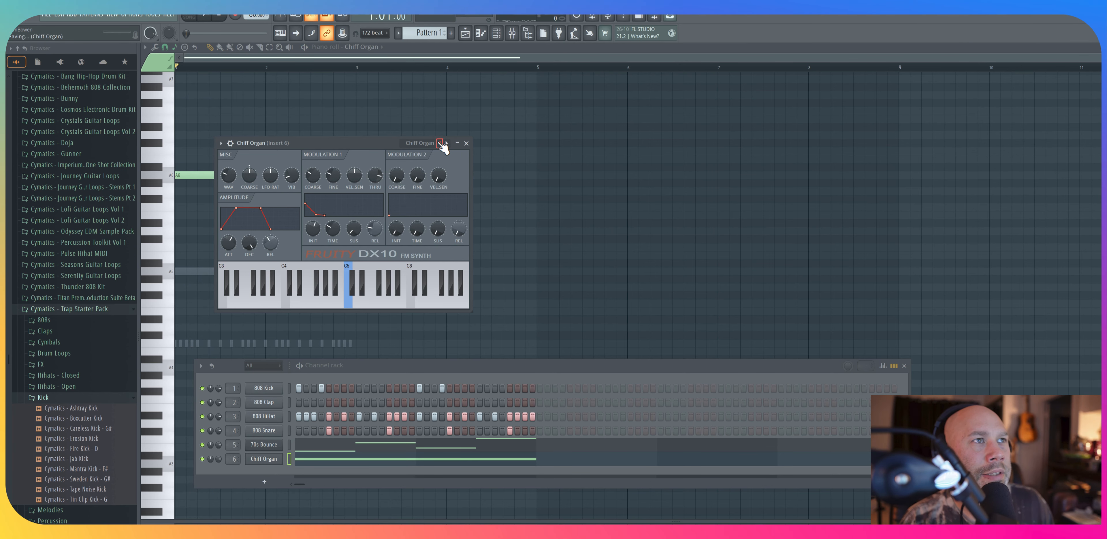
{"action": "left_click", "coordinate": [440, 144]}
{"action": "left_click", "coordinate": [440, 144]}
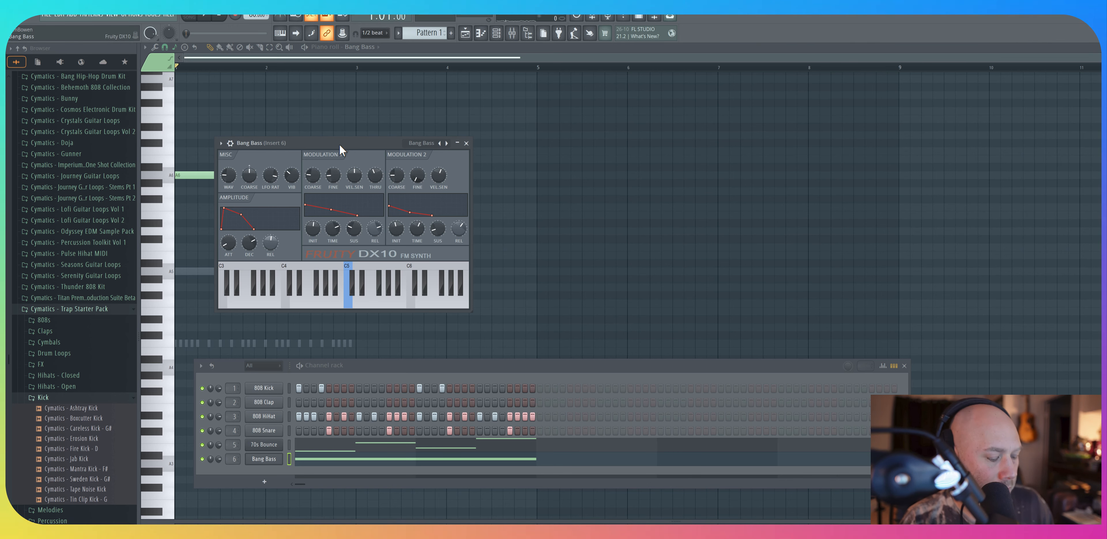
Step: Transpose the Bang Bass note down three octaves from A6 to A3, checking the sound during playback
{"action": "key", "text": "F7"}
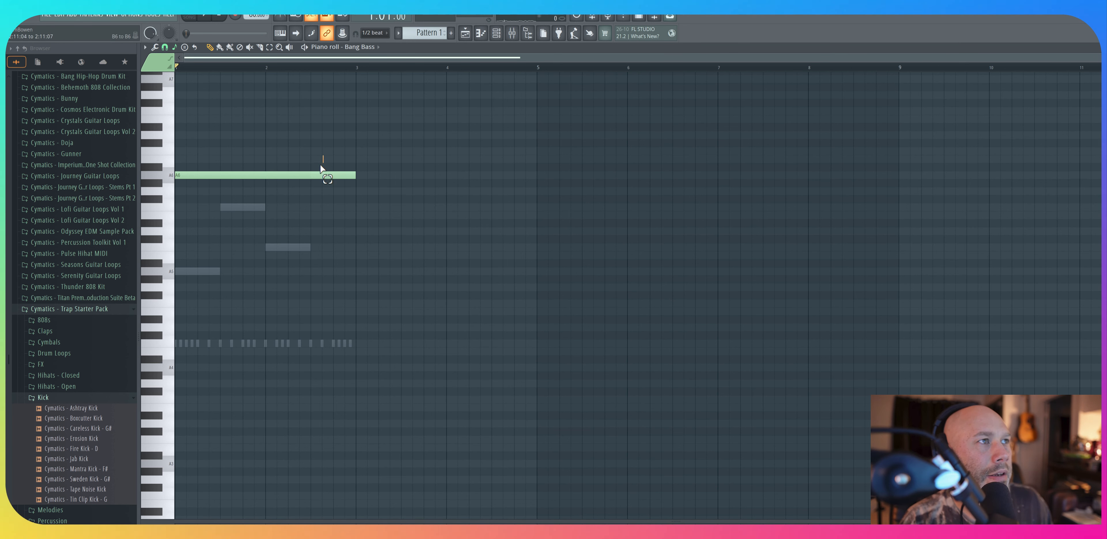
{"action": "left_click_drag", "start_coordinate": [320, 165], "coordinate": [306, 194]}
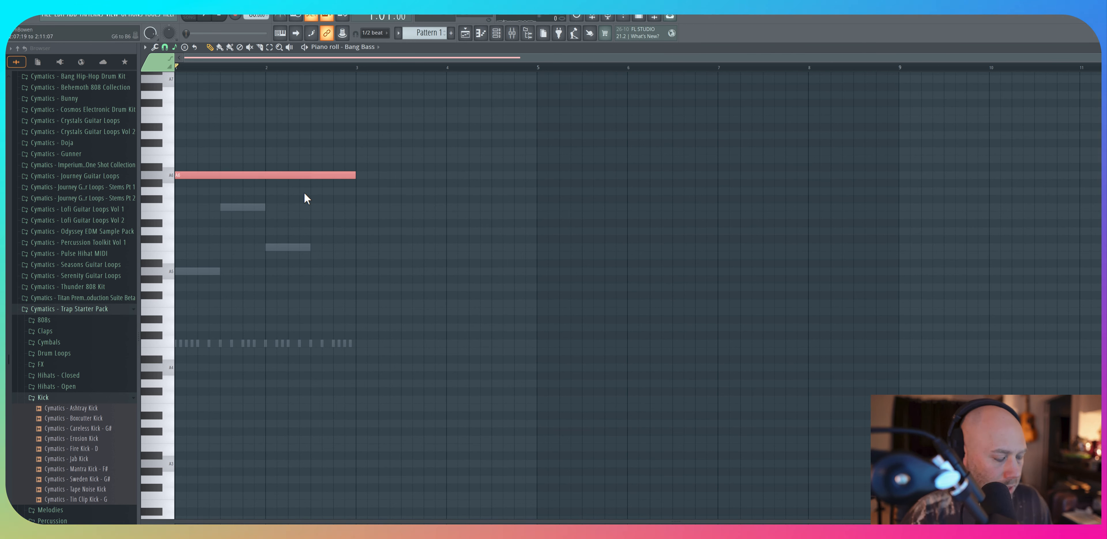
{"action": "key", "text": "ctrl+Down"}
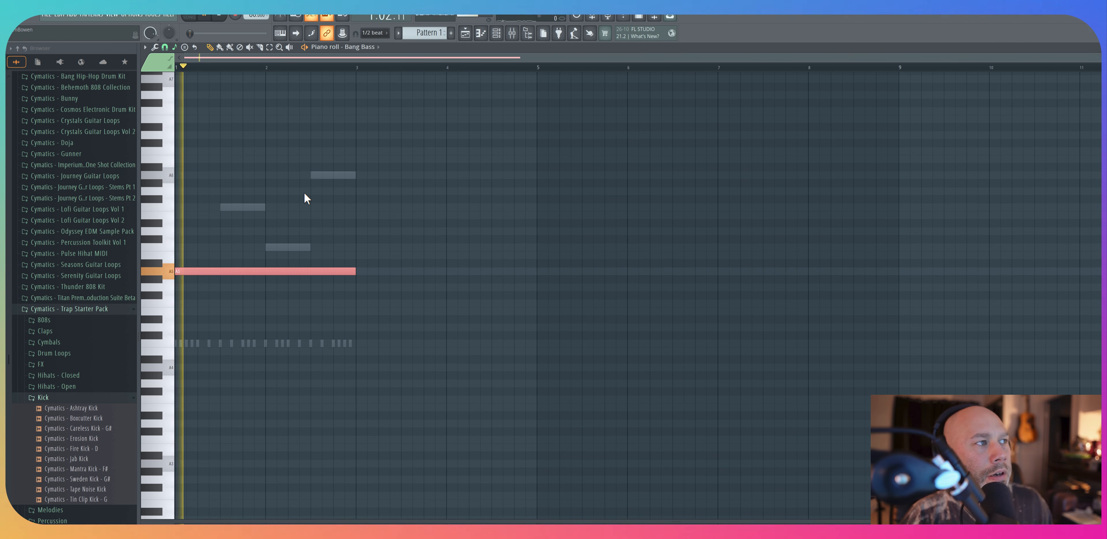
{"action": "key", "text": "ctrl+Down"}
{"action": "key", "text": "space"}
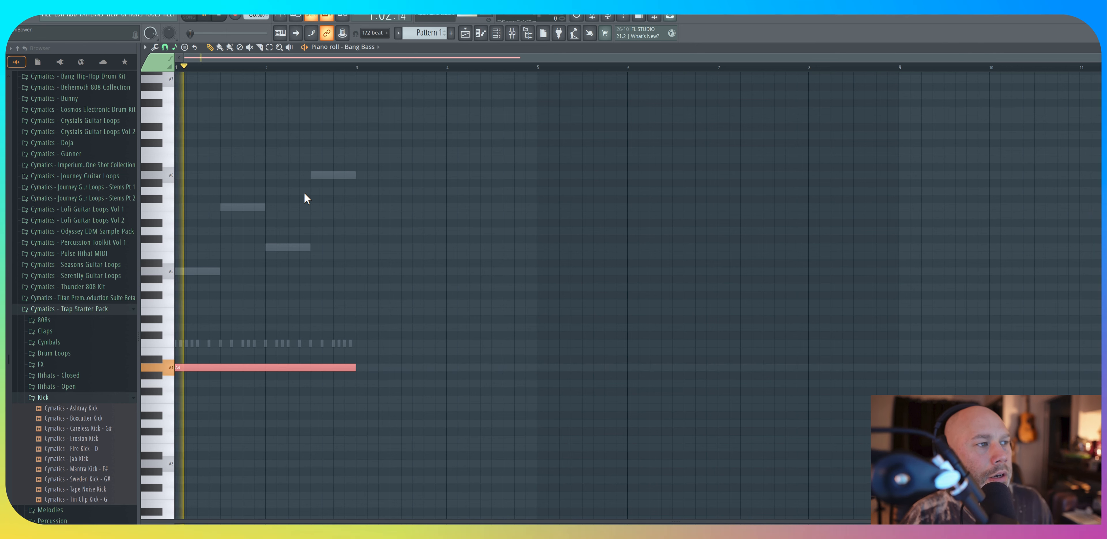
{"action": "key", "text": "ctrl+Down"}
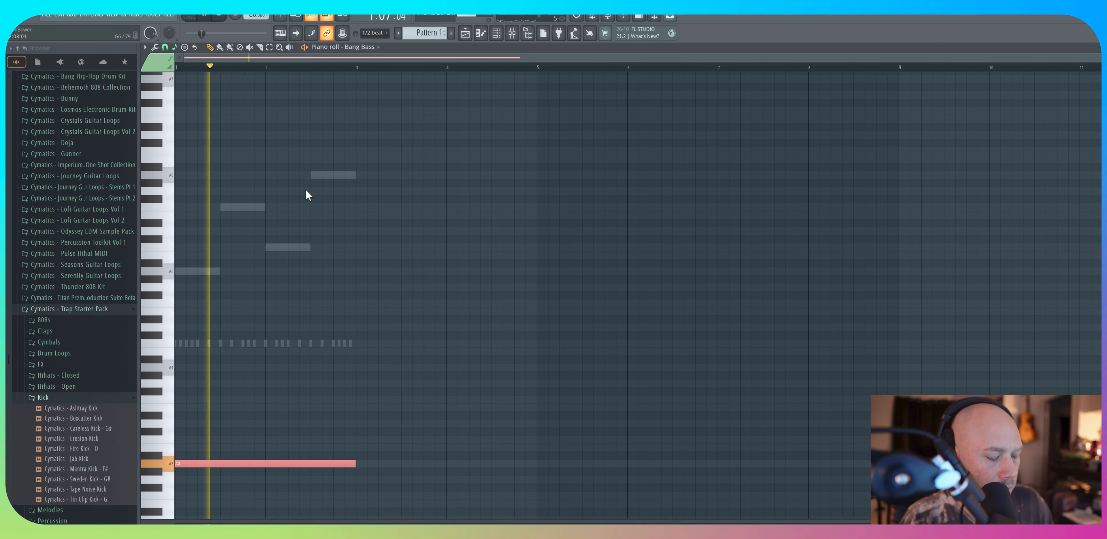
{"action": "key", "text": "space"}
Step: Lower the Insert 6 mixer volume to about -9.1 dB during playback to balance the bass
{"action": "key", "text": "F9"}
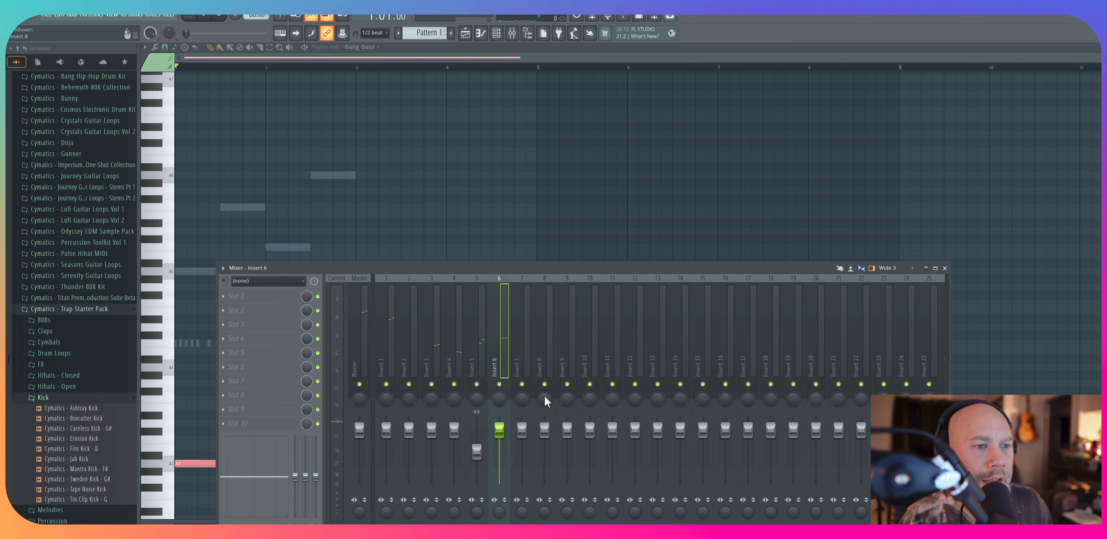
{"action": "key", "text": "space"}
{"action": "left_click_drag", "start_coordinate": [500, 429], "coordinate": [500, 441]}
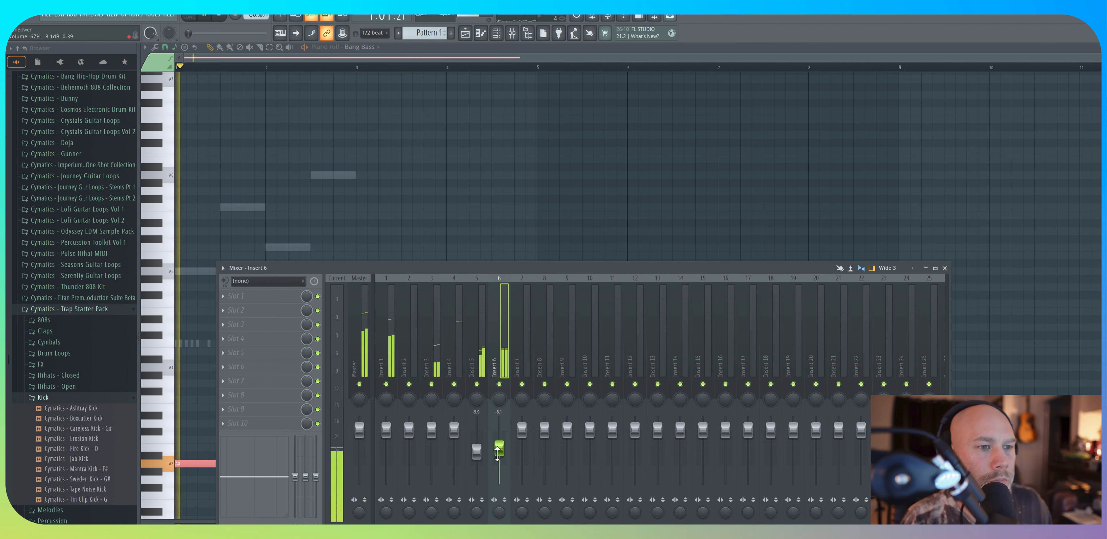
{"action": "left_click_drag", "start_coordinate": [497, 453], "coordinate": [498, 451]}
{"action": "key", "text": "space"}
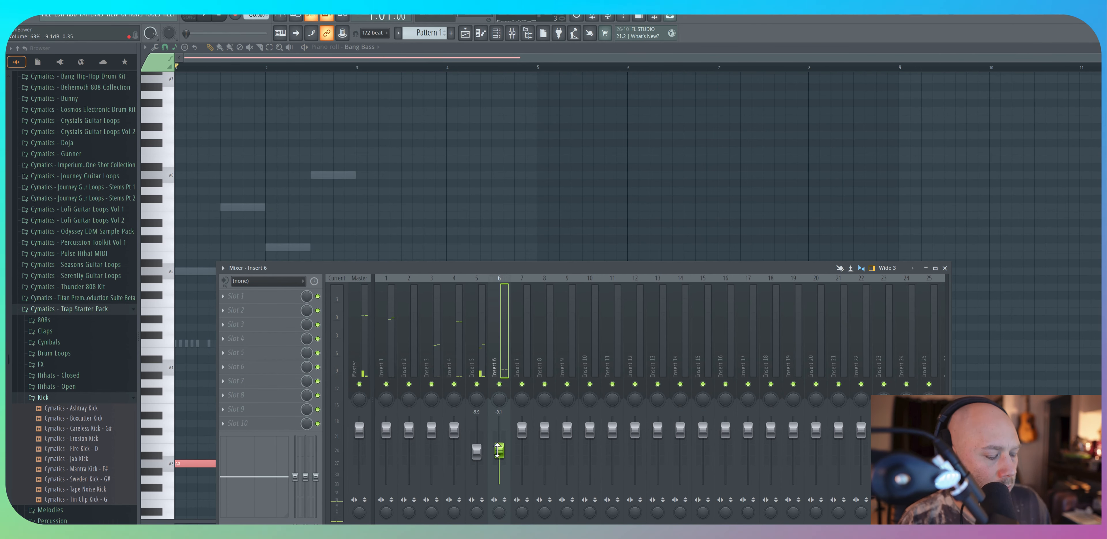
Step: Add a GMS synth channel and route it to mixer track 7
{"action": "key", "text": "F6"}
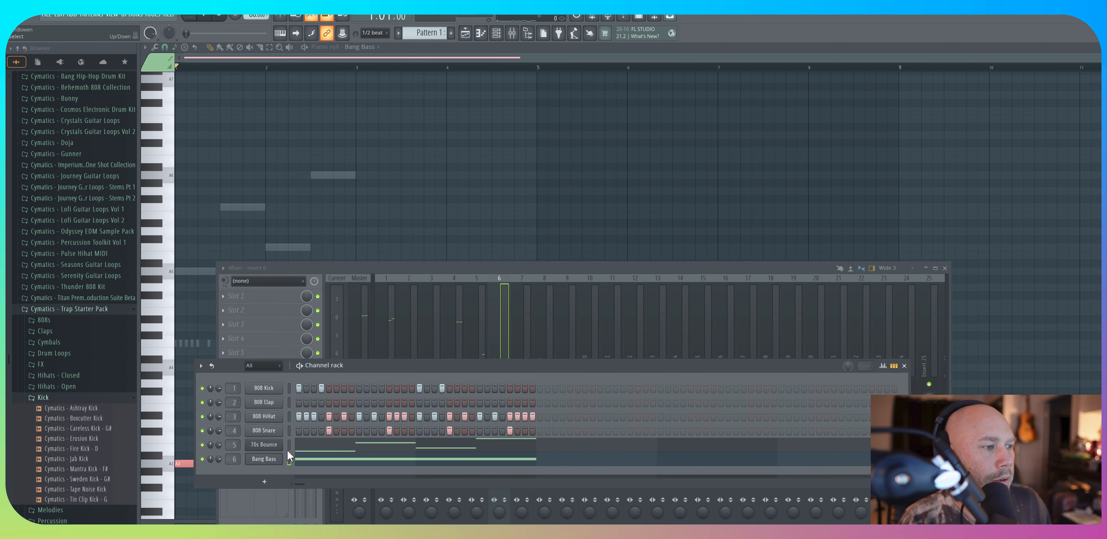
{"action": "left_click", "coordinate": [256, 482]}
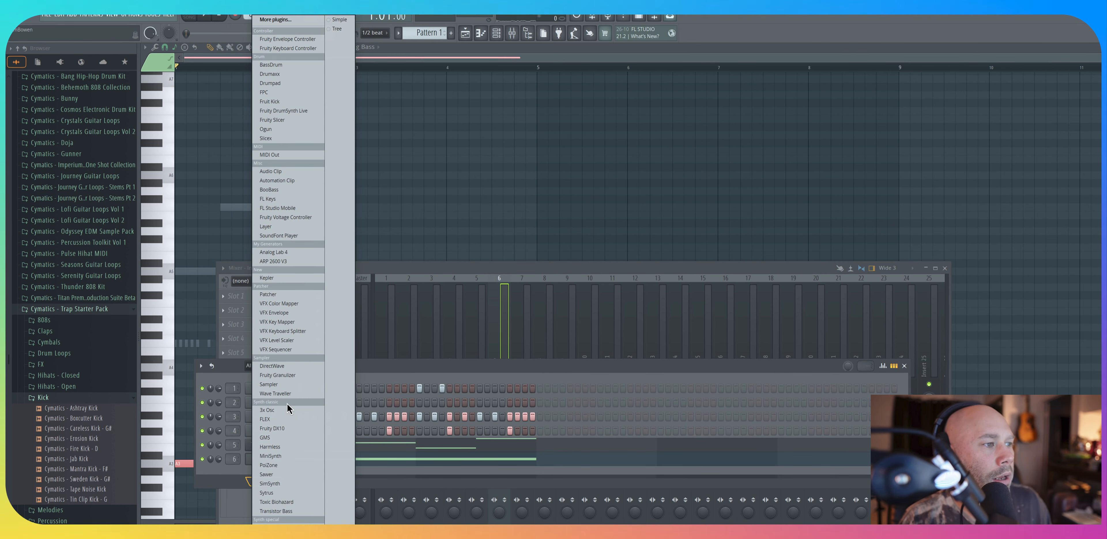
{"action": "left_click", "coordinate": [286, 437]}
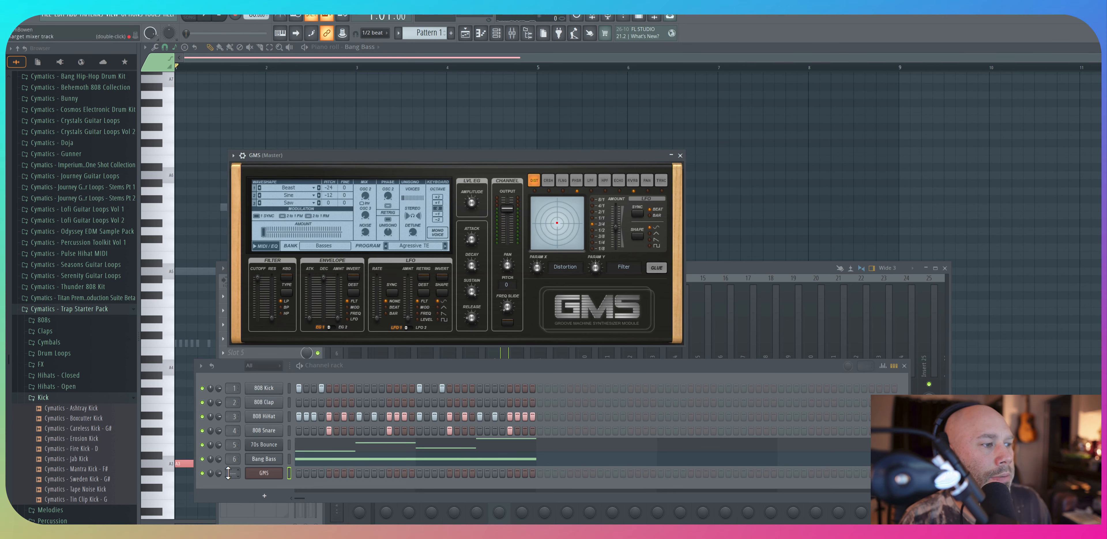
{"action": "left_click_drag", "start_coordinate": [230, 472], "coordinate": [231, 466]}
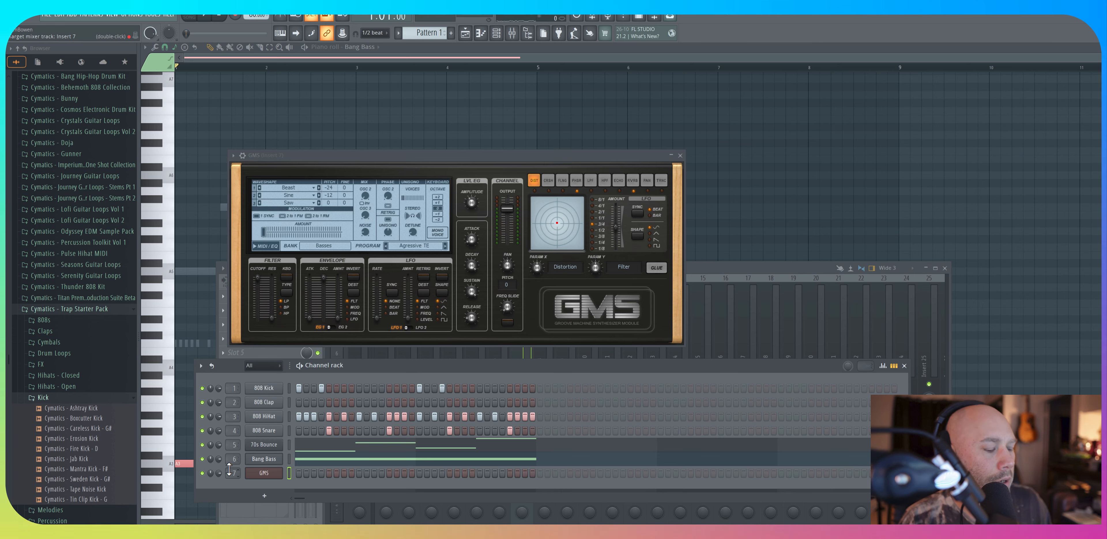
Step: Draw consecutive one-beat notes F6, A6, G6 and E6 in bar 1 of the GMS piano roll
{"action": "key", "text": "F7"}
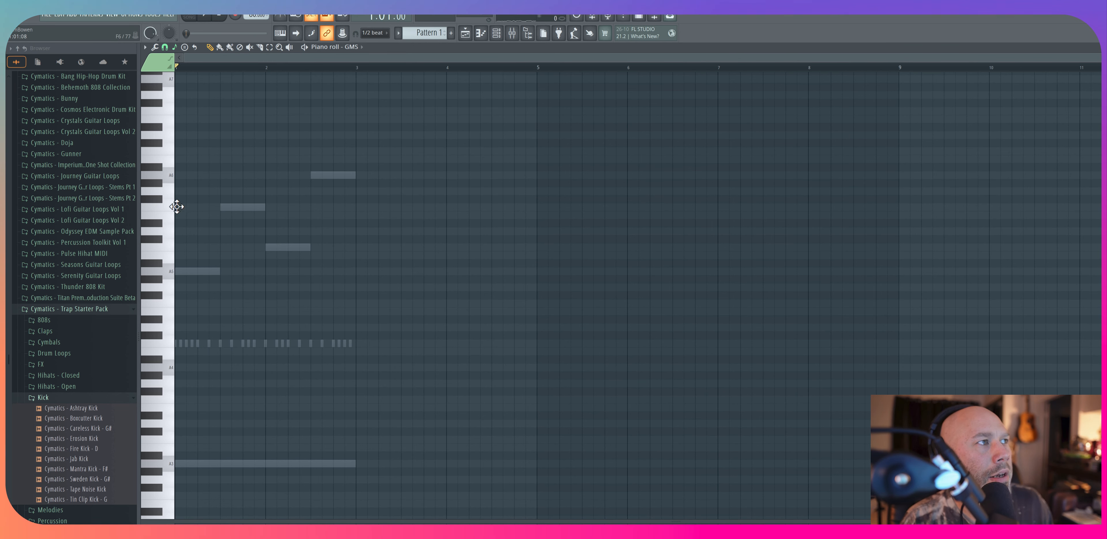
{"action": "left_click", "coordinate": [177, 206]}
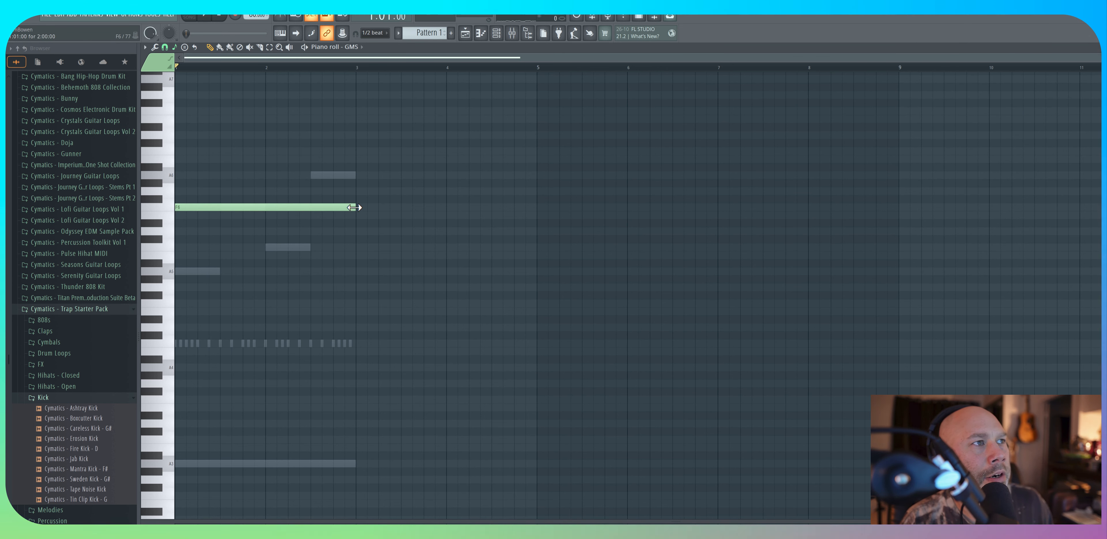
{"action": "left_click_drag", "start_coordinate": [354, 208], "coordinate": [198, 208]}
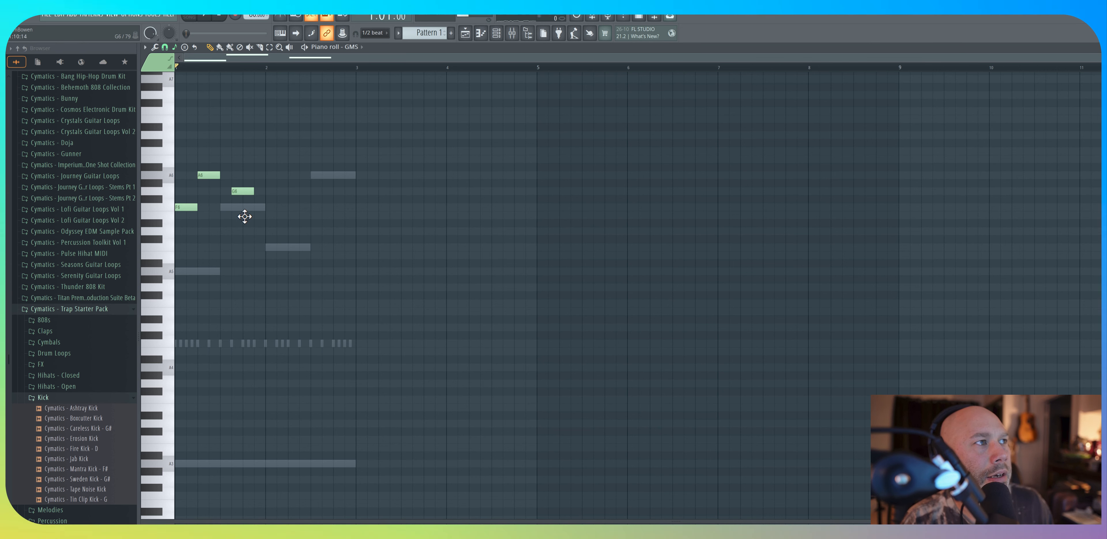
{"action": "left_click", "coordinate": [245, 215]}
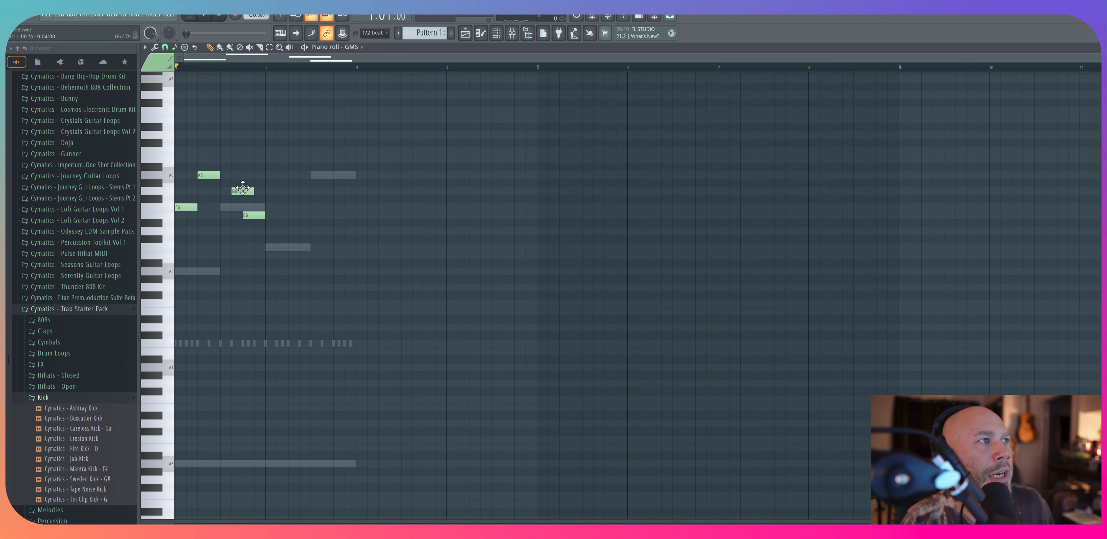
{"action": "left_click_drag", "start_coordinate": [243, 187], "coordinate": [231, 187]}
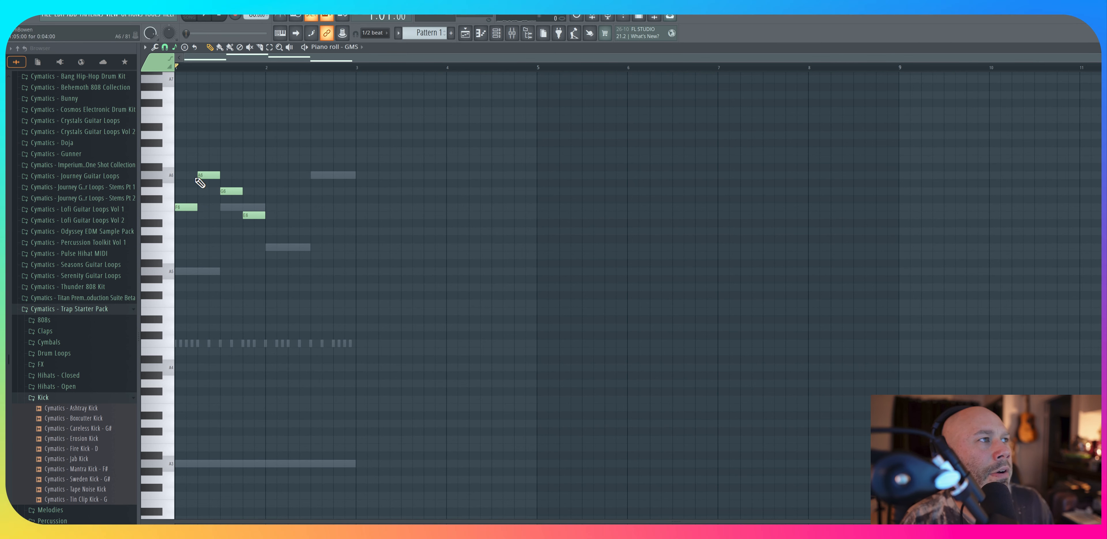
Step: Add consecutive one-beat notes D6, G6, E6 and B6 in bar 2 for GMS, and play the pattern
{"action": "left_click", "coordinate": [268, 231]}
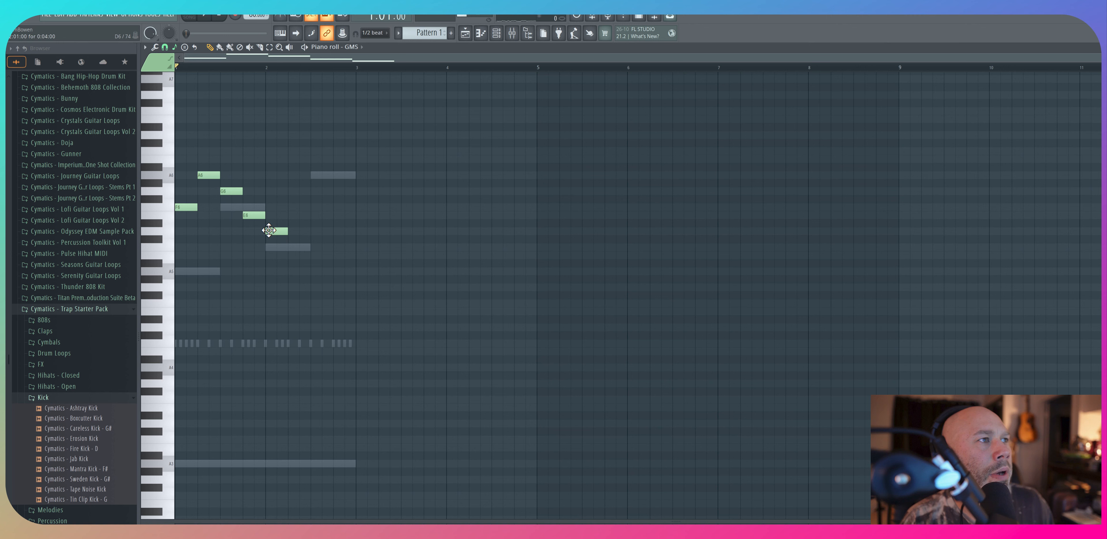
{"action": "left_click", "coordinate": [302, 190]}
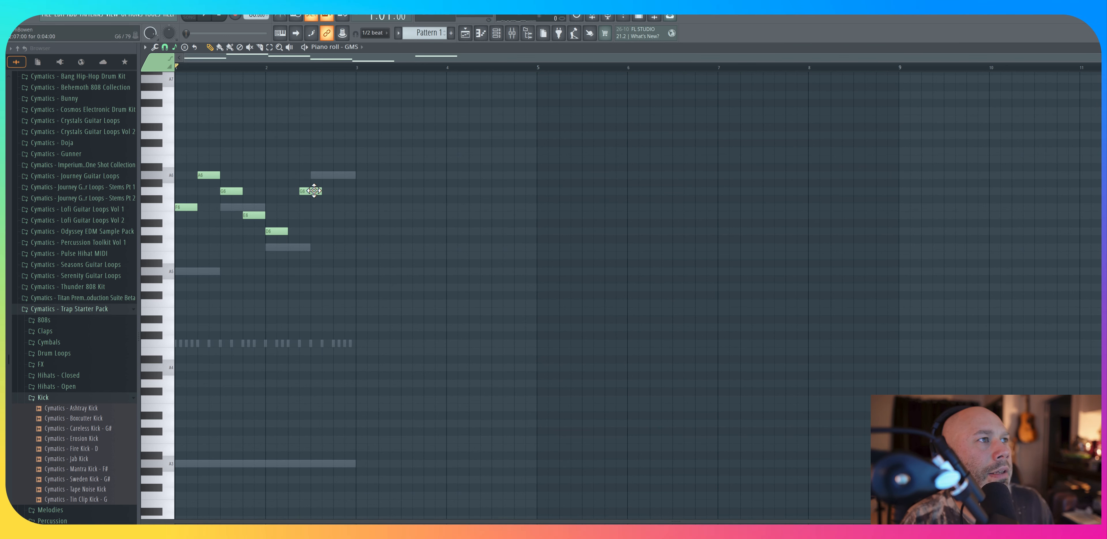
{"action": "left_click_drag", "start_coordinate": [314, 191], "coordinate": [303, 191]}
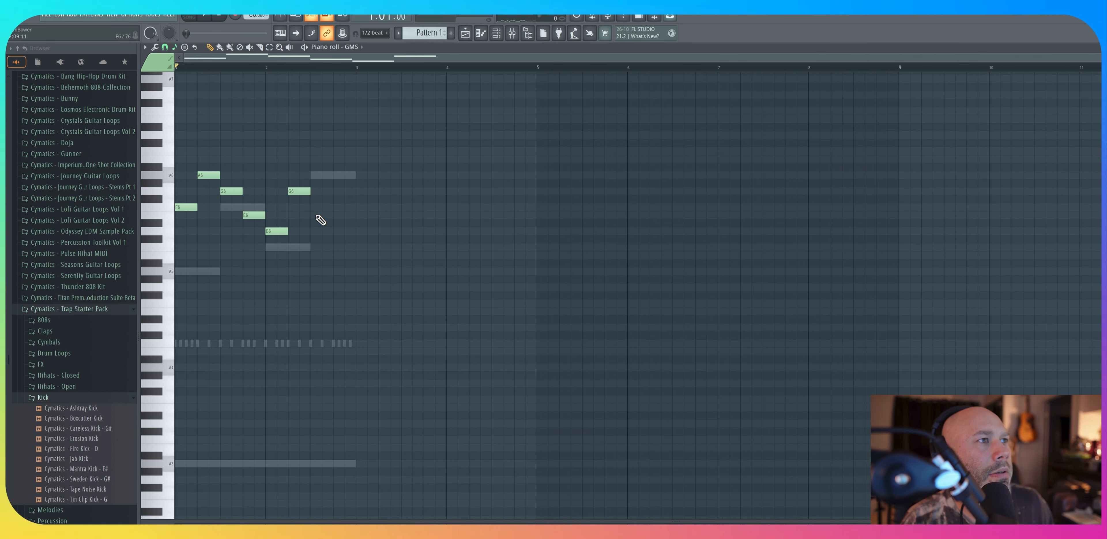
{"action": "left_click", "coordinate": [315, 215]}
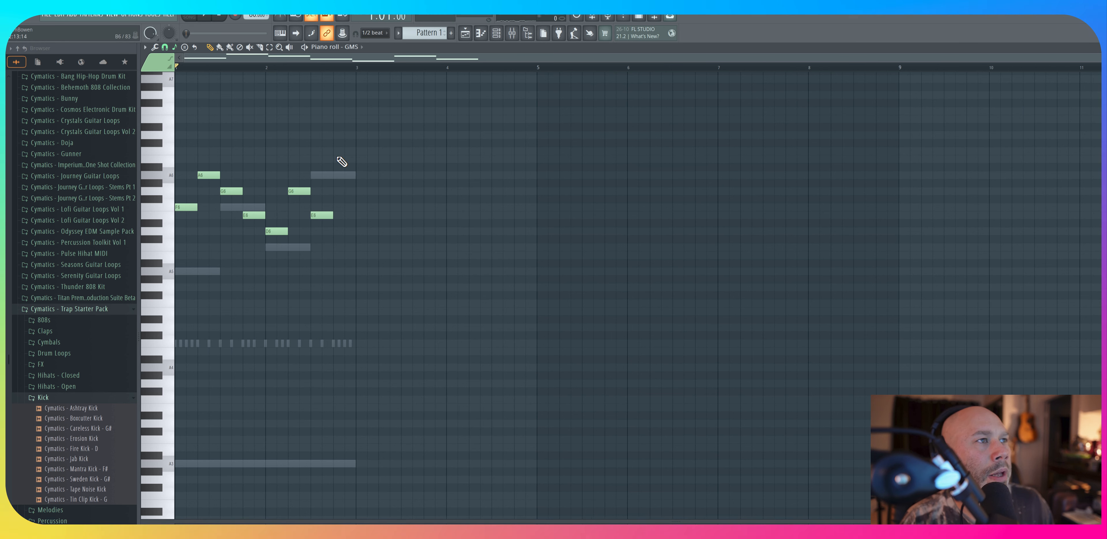
{"action": "left_click", "coordinate": [338, 158]}
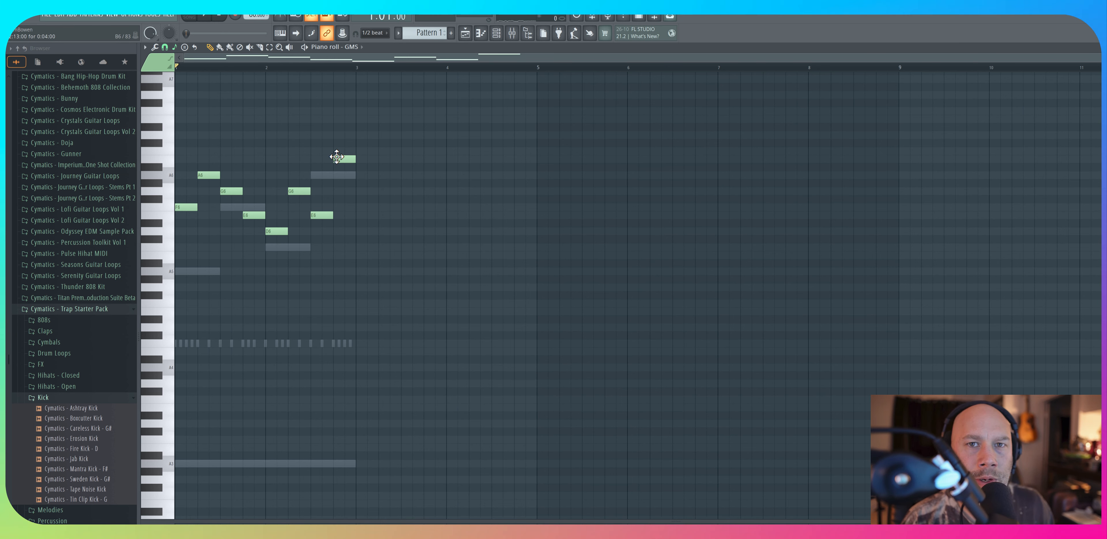
{"action": "key", "text": "space"}
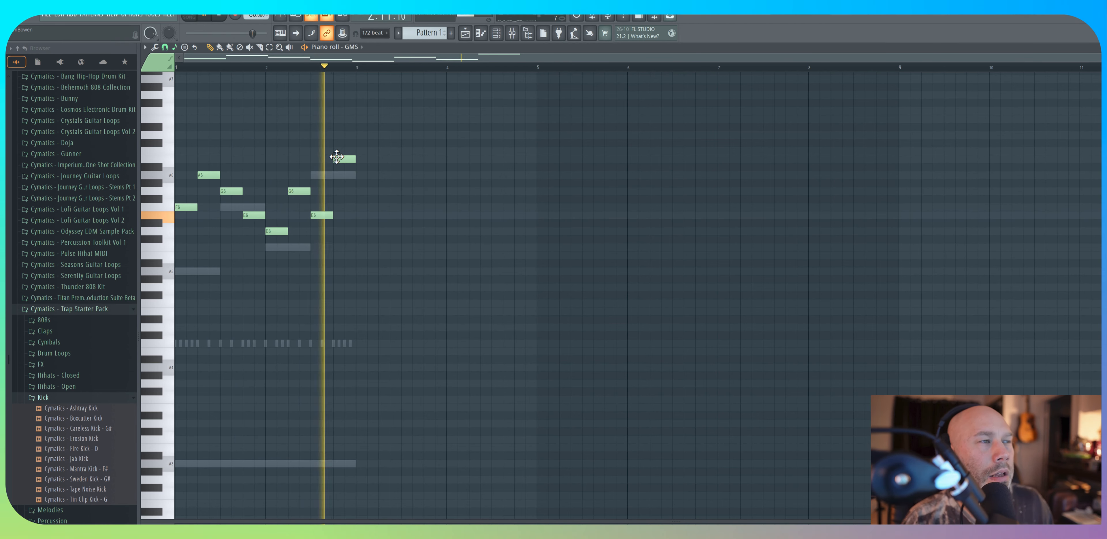
Step: Stop playback and transpose all the GMS notes up one octave in the piano roll
{"action": "key", "text": "space"}
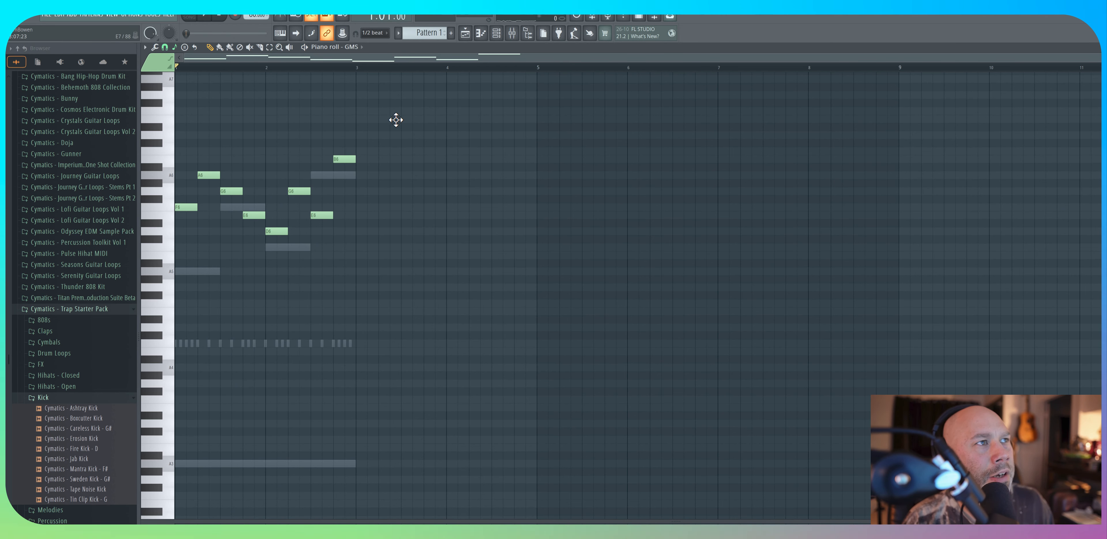
{"action": "left_click_drag", "start_coordinate": [400, 116], "coordinate": [176, 296]}
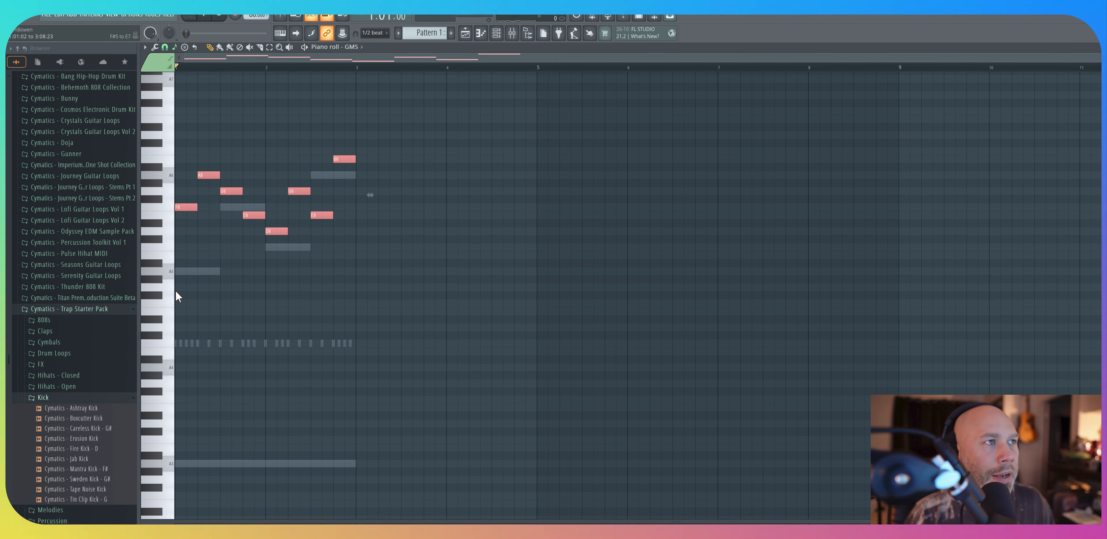
{"action": "key", "text": "ctrl+Up"}
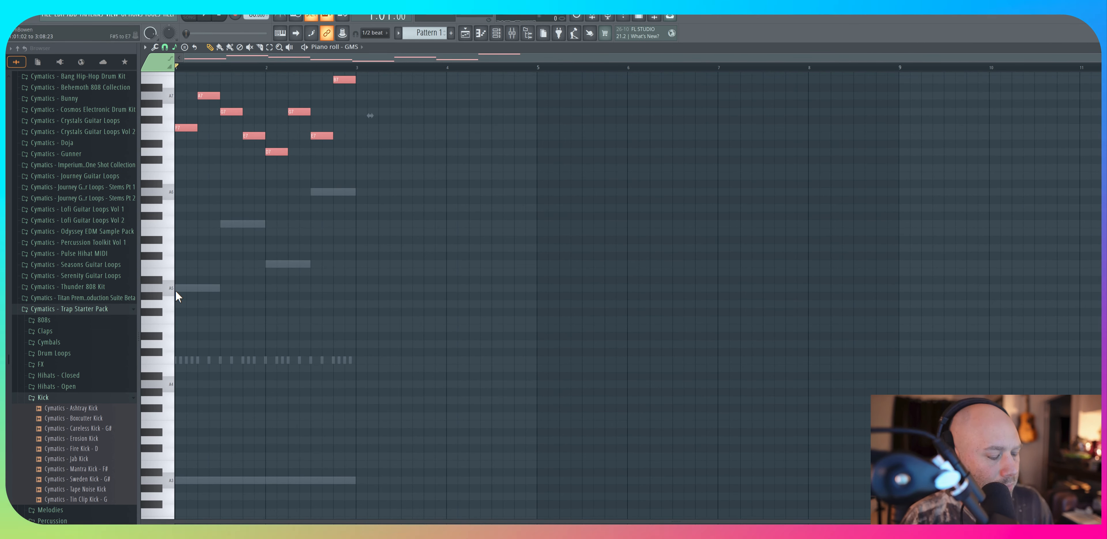
Step: Load the Buzzin preset from the Leads & Synths bank in GMS and play the pattern
{"action": "key", "text": "F6"}
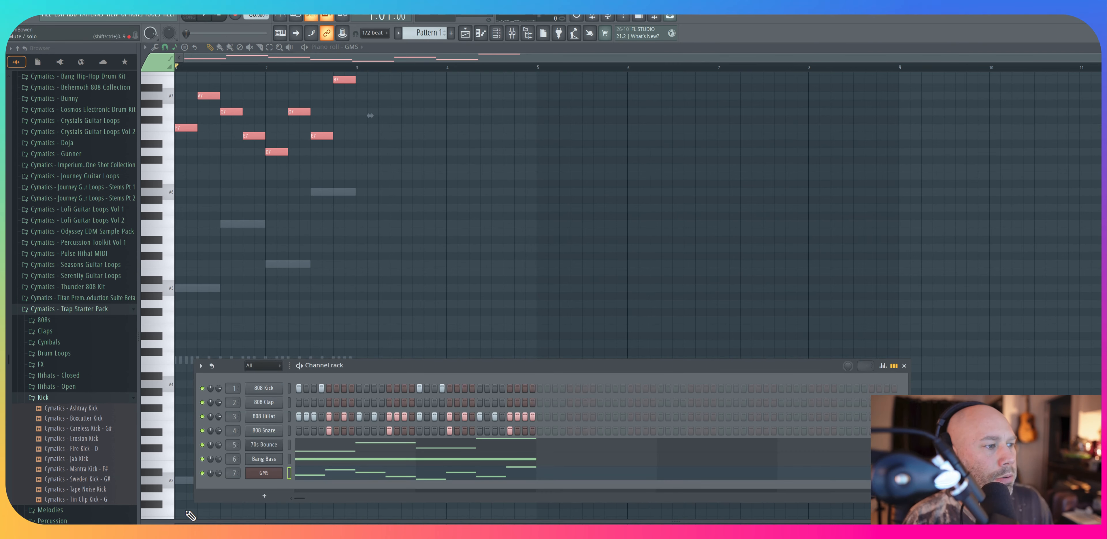
{"action": "left_click", "coordinate": [264, 472]}
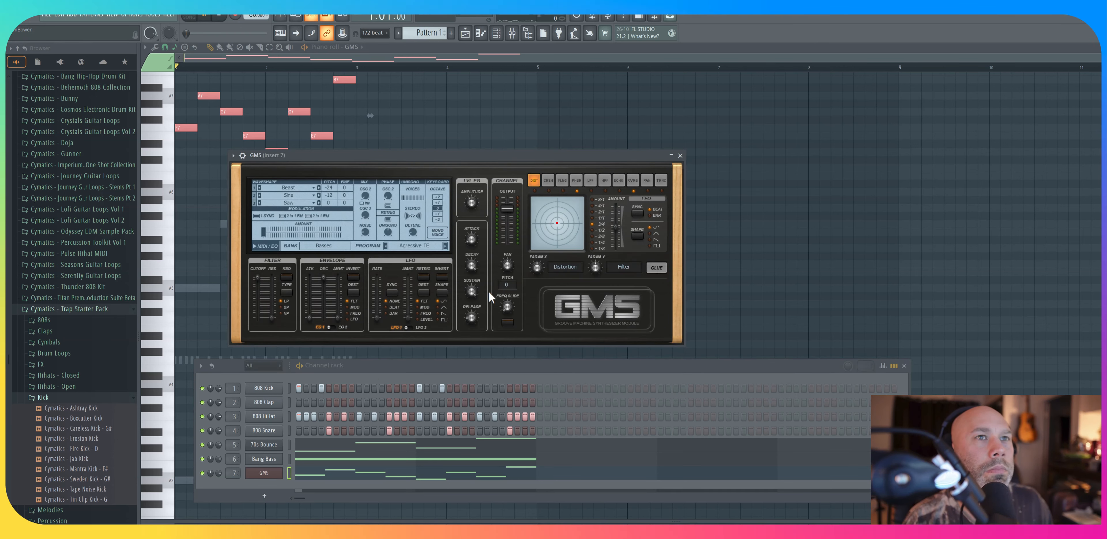
{"action": "key", "text": "space"}
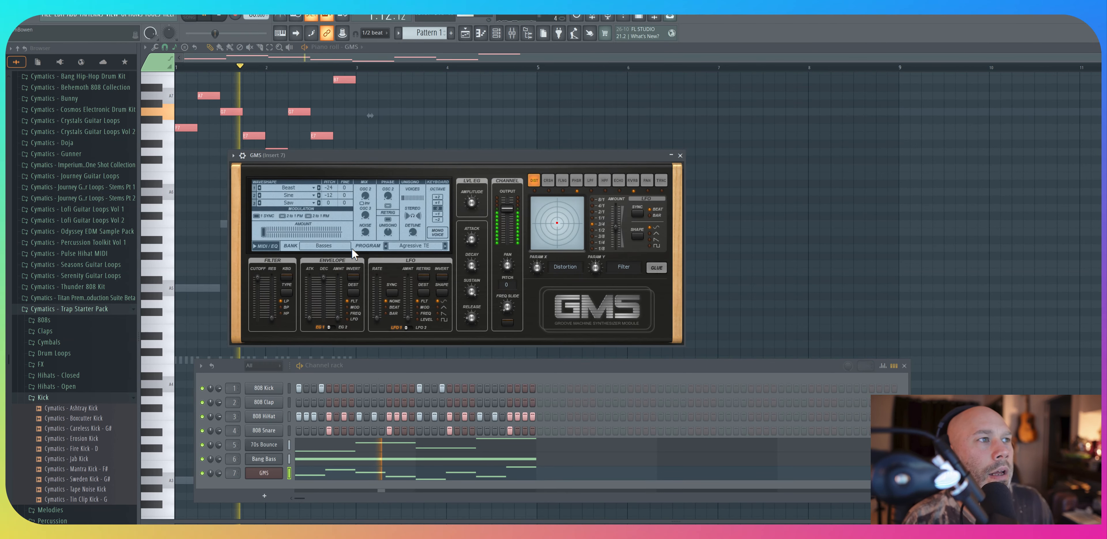
{"action": "key", "text": "space"}
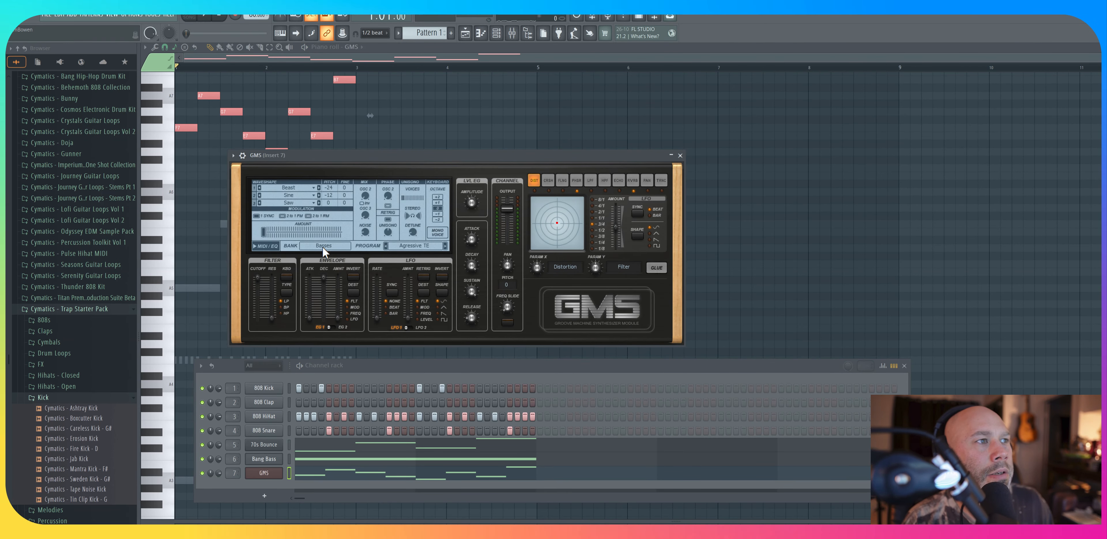
{"action": "left_click", "coordinate": [323, 247]}
{"action": "left_click", "coordinate": [400, 230]}
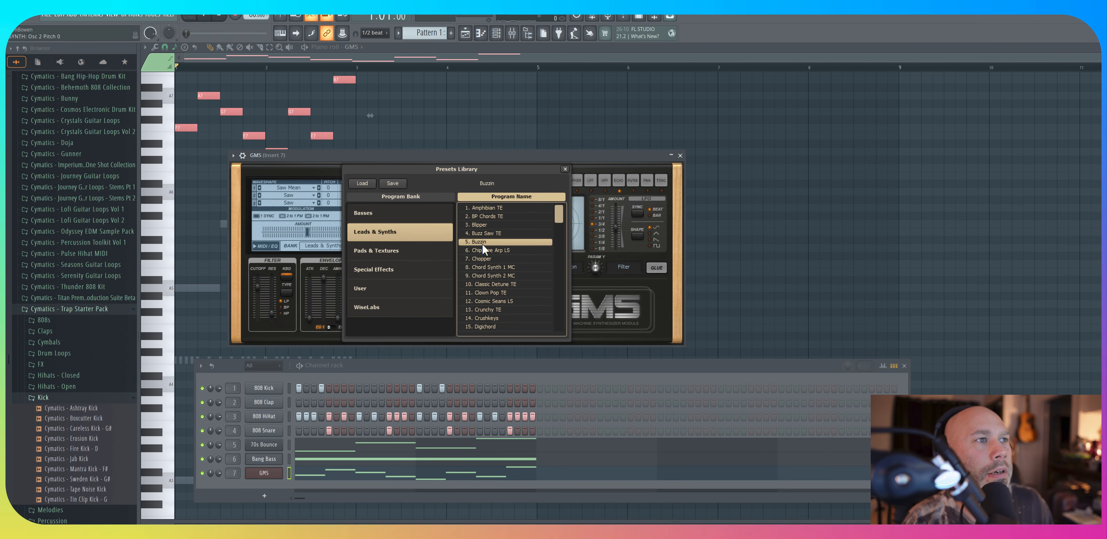
{"action": "key", "text": "space"}
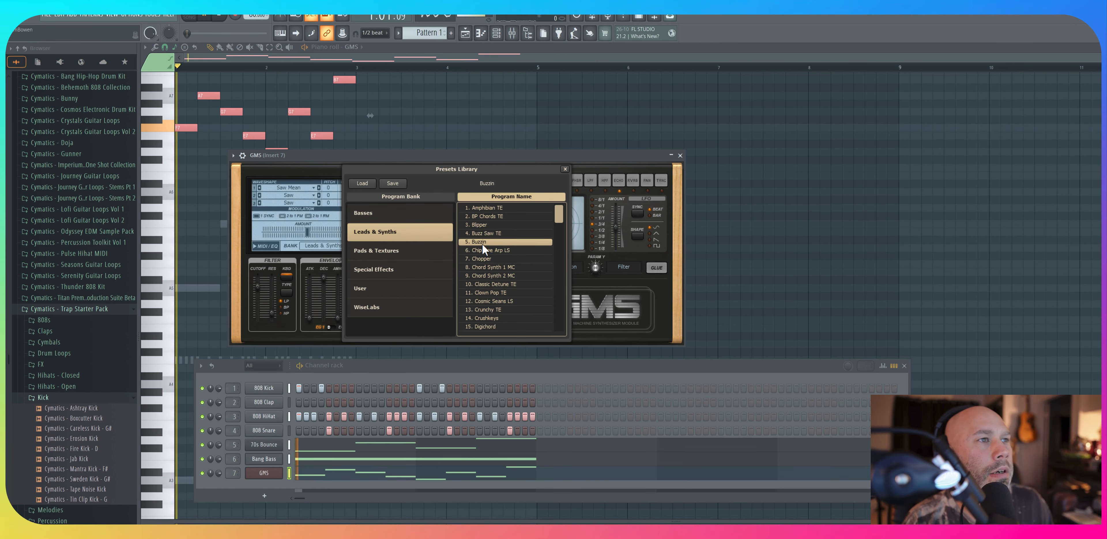
{"action": "left_click", "coordinate": [564, 168]}
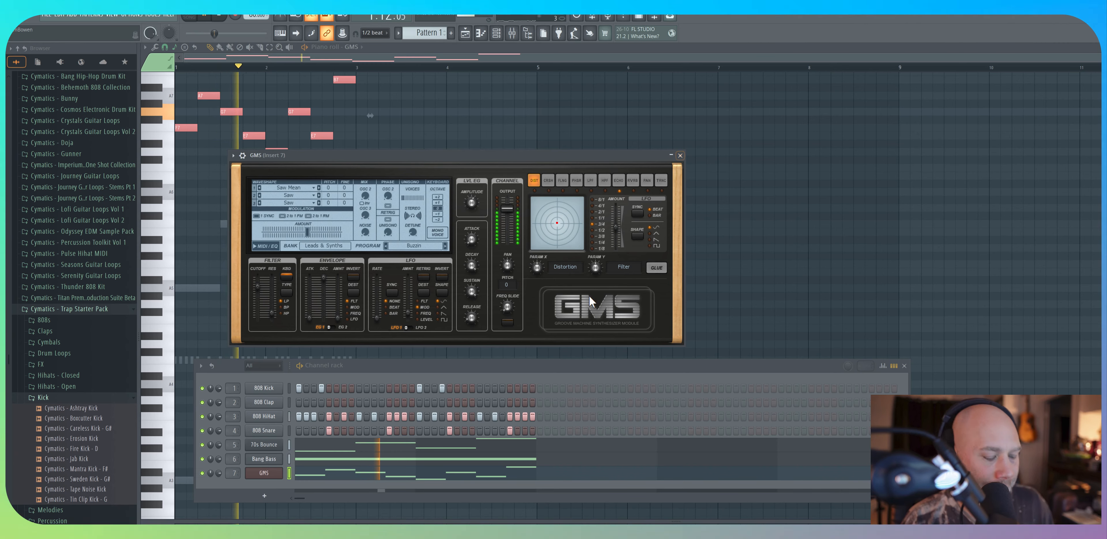
Step: Lower the Insert 7 mixer volume to about -9.1 dB during playback to balance the GMS lead
{"action": "key", "text": "F9"}
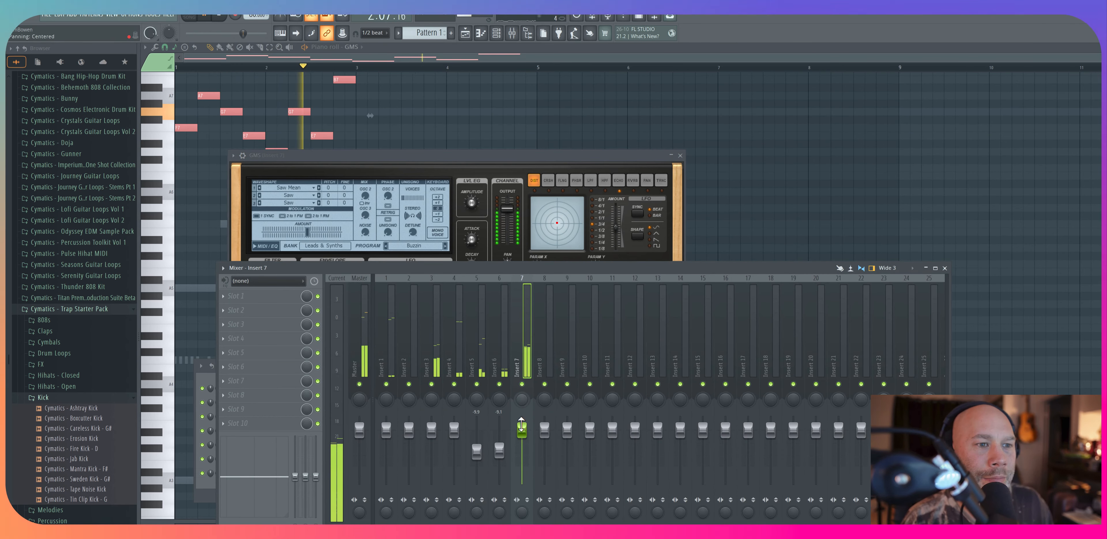
{"action": "left_click_drag", "start_coordinate": [521, 425], "coordinate": [521, 450]}
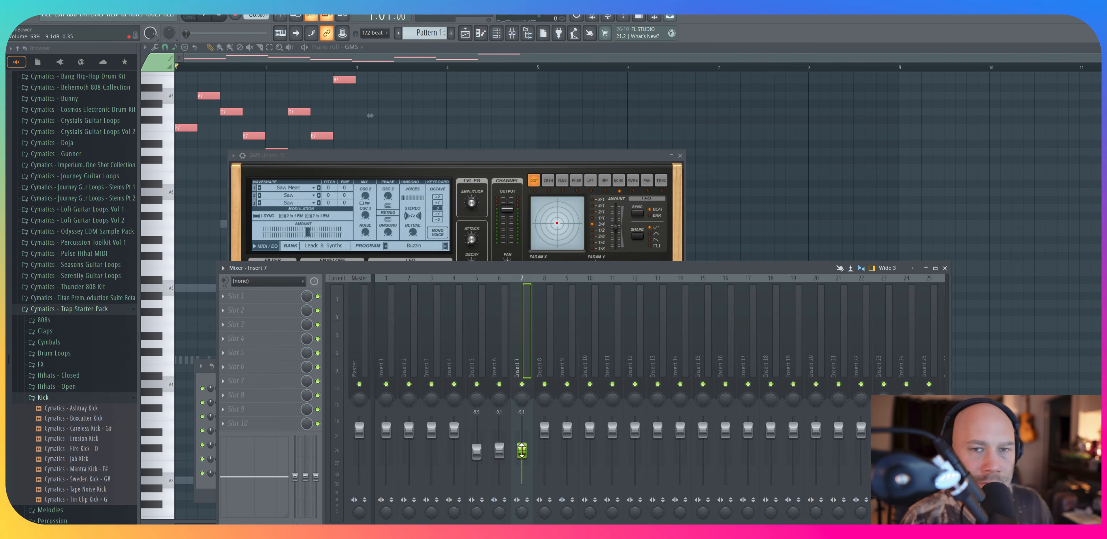
Step: Save the project as BEAT 3 in its own new project folder inside the BEATS folder
{"action": "key", "text": "ctrl+s"}
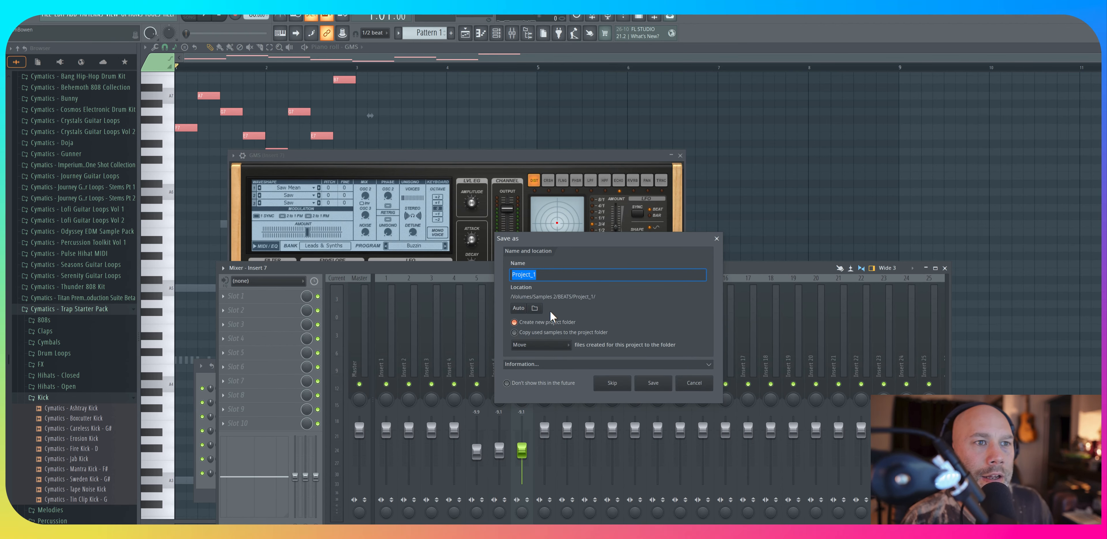
{"action": "type", "text": "BEAT 3"}
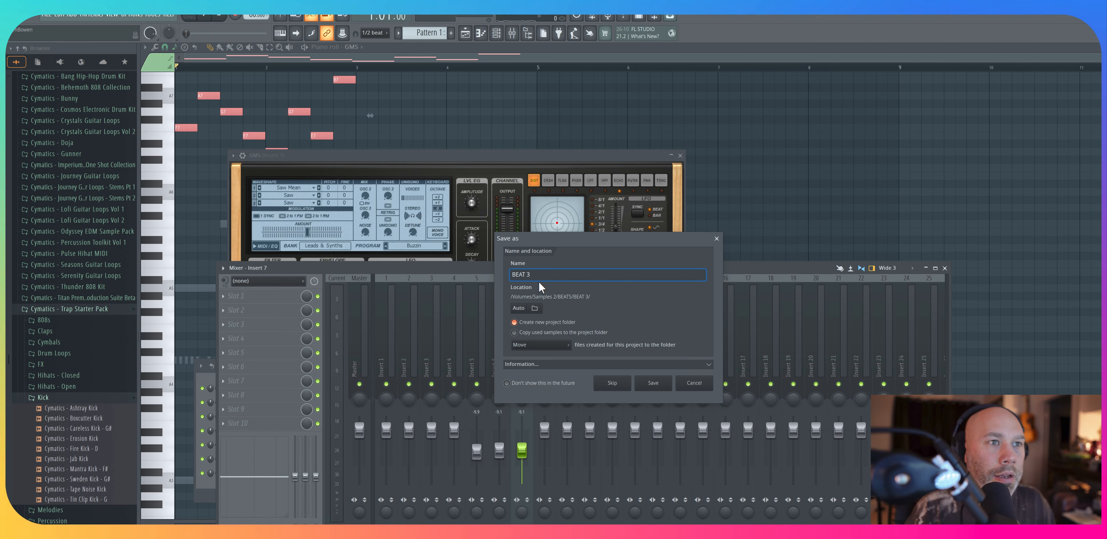
{"action": "left_click", "coordinate": [534, 309]}
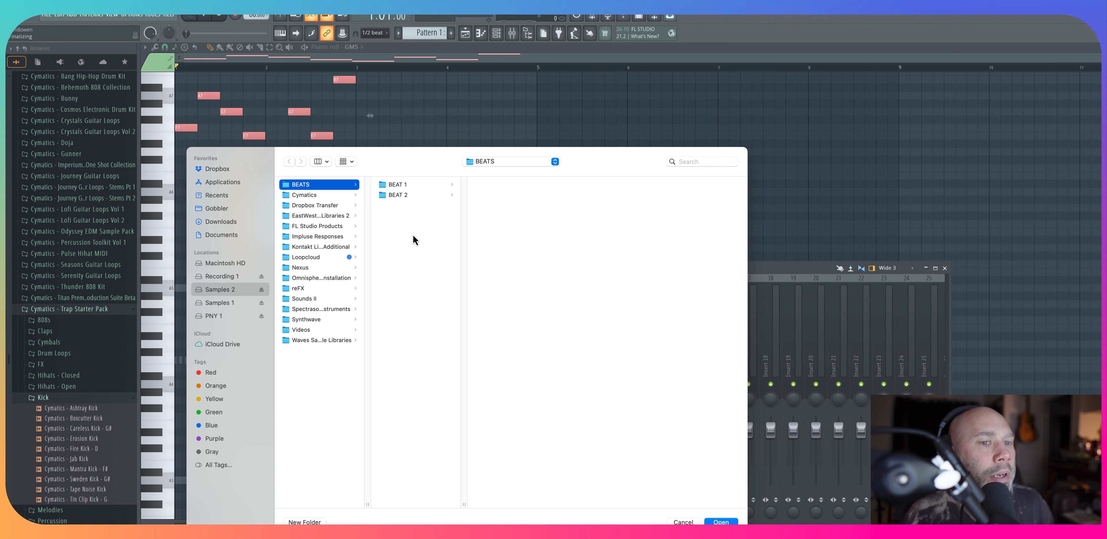
{"action": "left_click", "coordinate": [721, 521]}
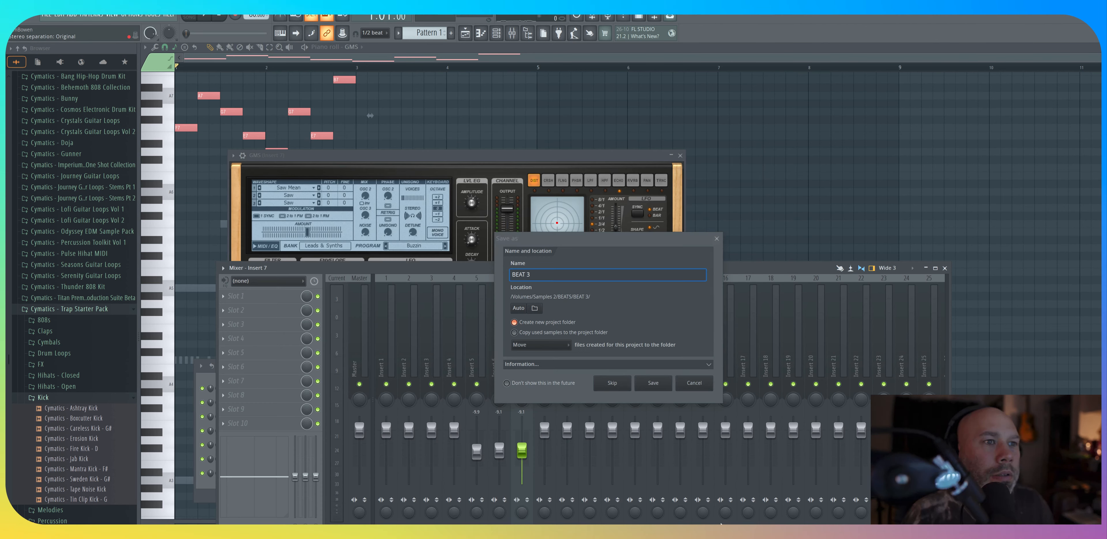
{"action": "left_click", "coordinate": [653, 382]}
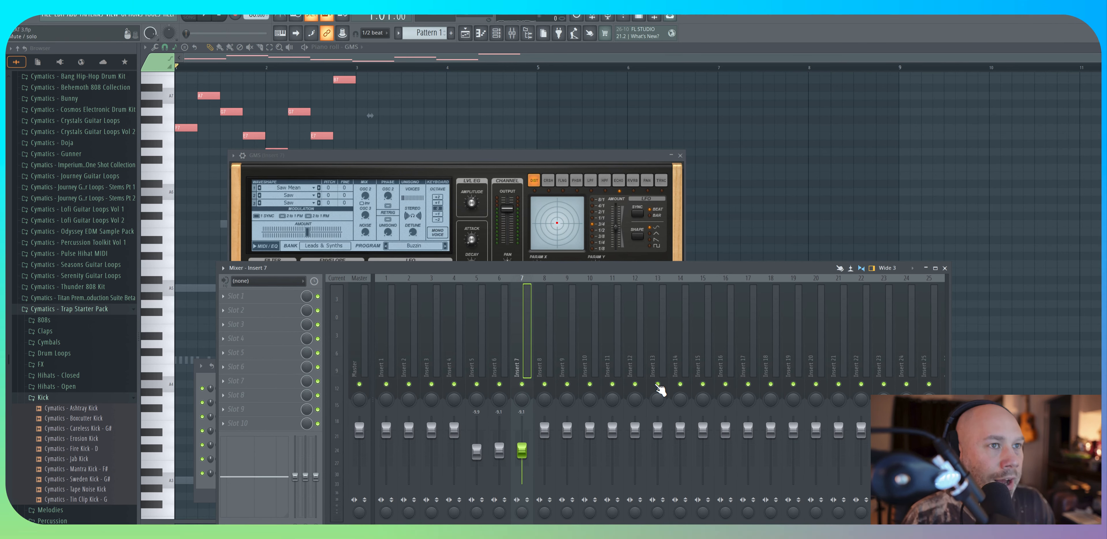
Step: Split Pattern 1 by channel in the playlist
{"action": "key", "text": "F5"}
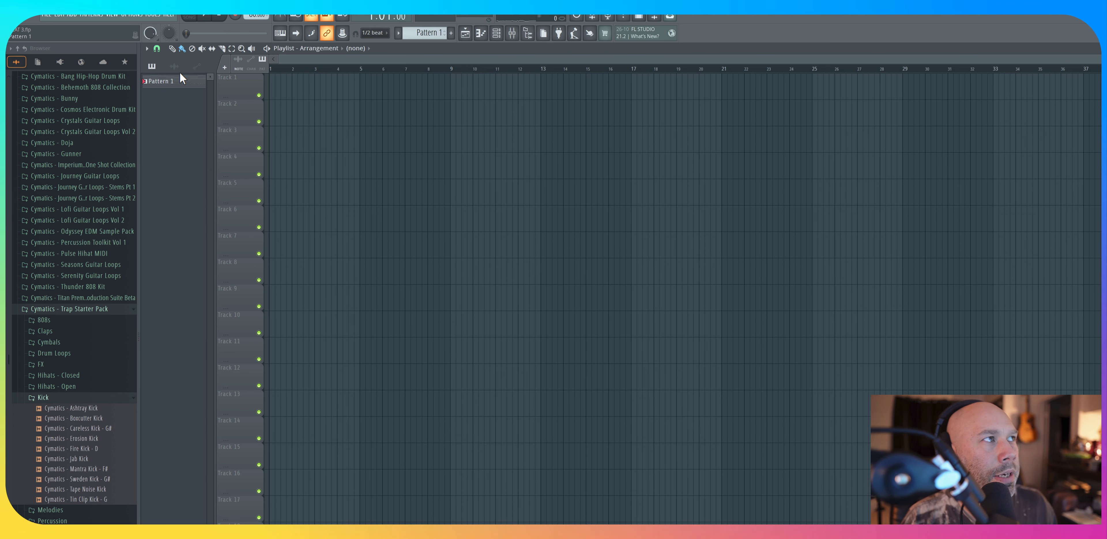
{"action": "right_click", "coordinate": [175, 81]}
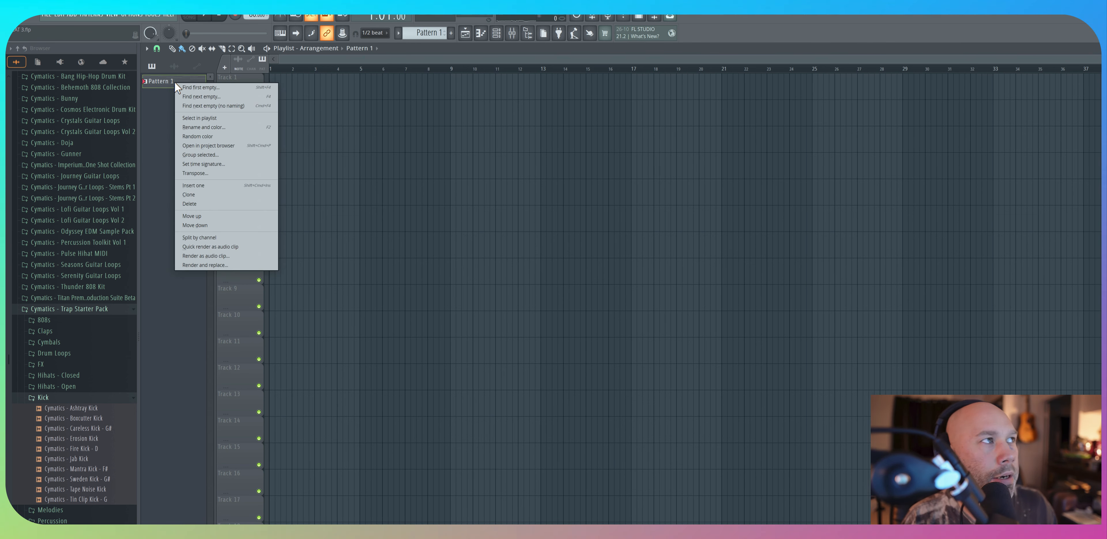
{"action": "left_click", "coordinate": [208, 238]}
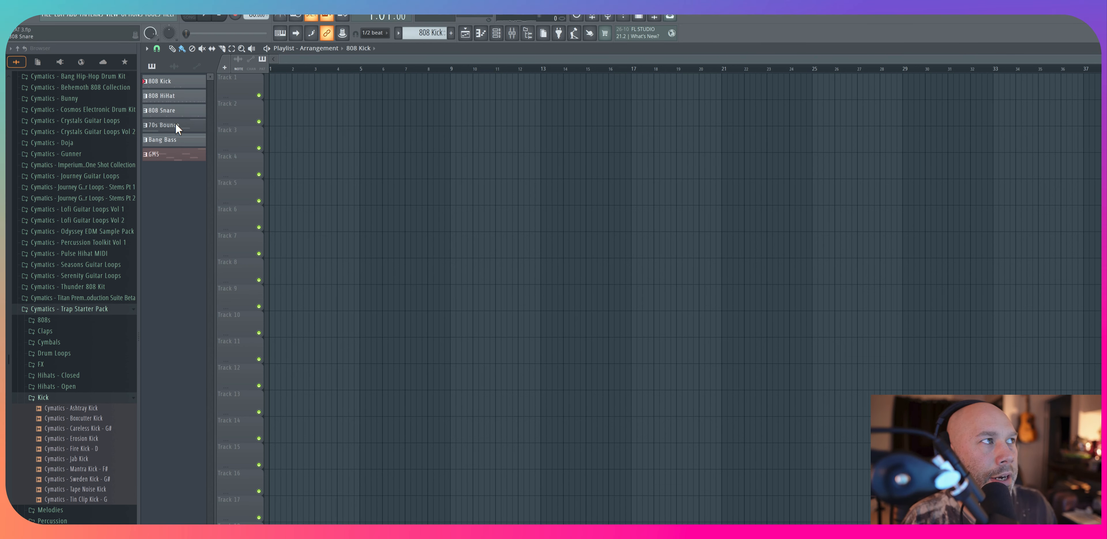
Step: Select all six channel patterns and place them at bar 1 on playlist Tracks 1 to 6
{"action": "left_click", "coordinate": [175, 95]}
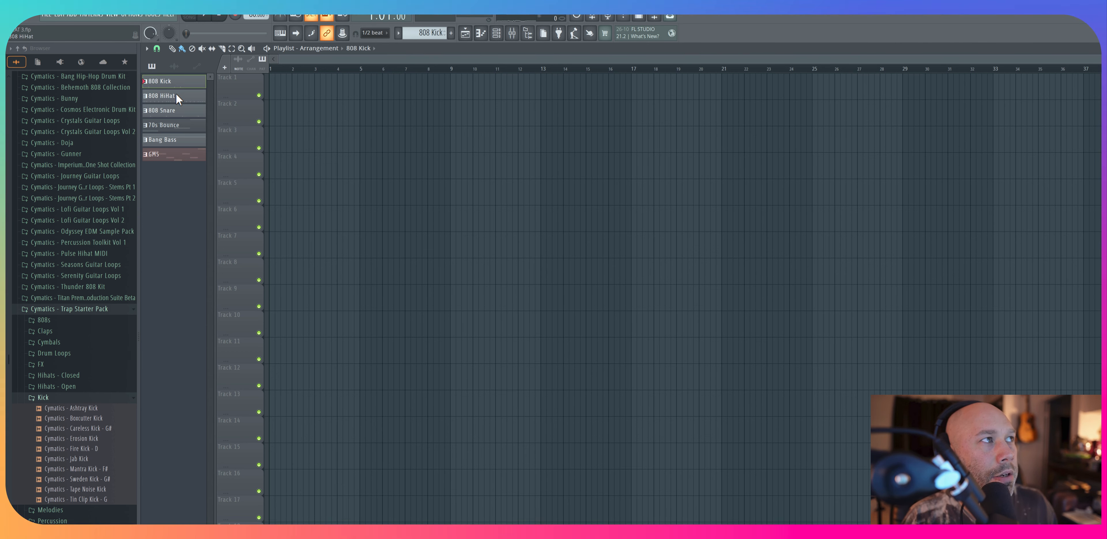
{"action": "left_click", "coordinate": [179, 109]}
{"action": "left_click", "coordinate": [179, 128]}
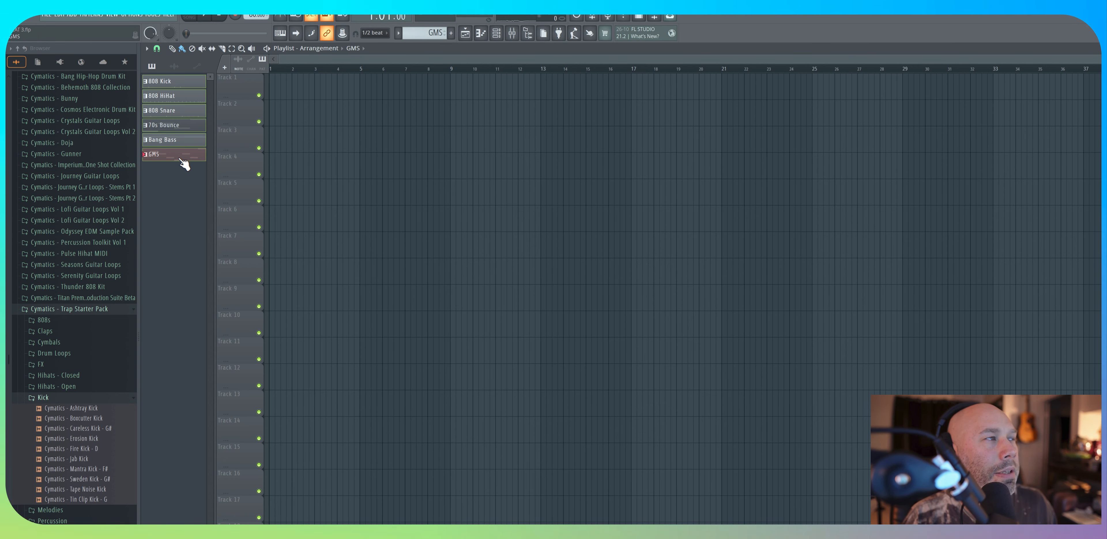
{"action": "left_click_drag", "start_coordinate": [174, 85], "coordinate": [280, 75]}
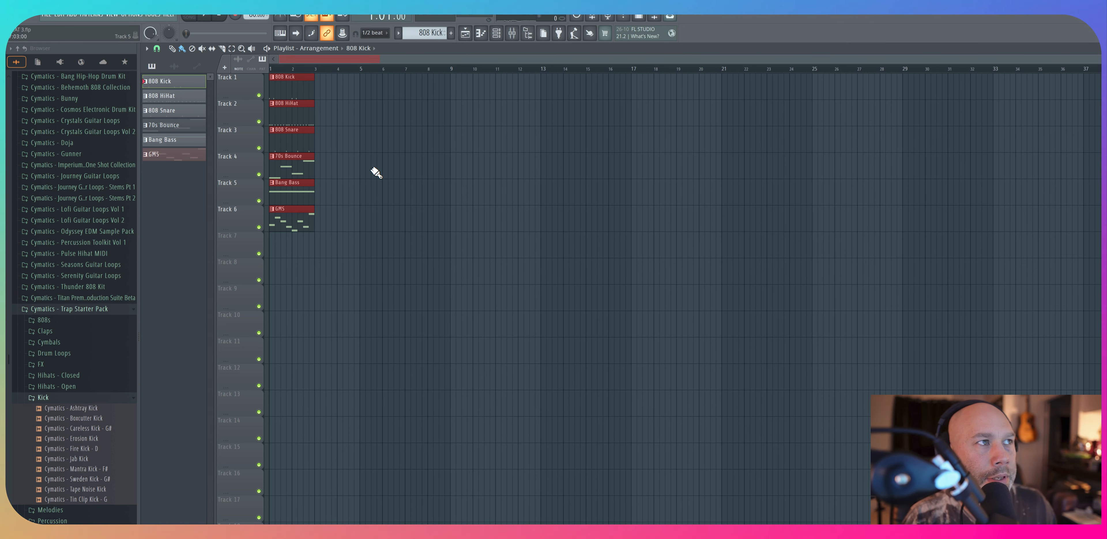
{"action": "left_click", "coordinate": [359, 162]}
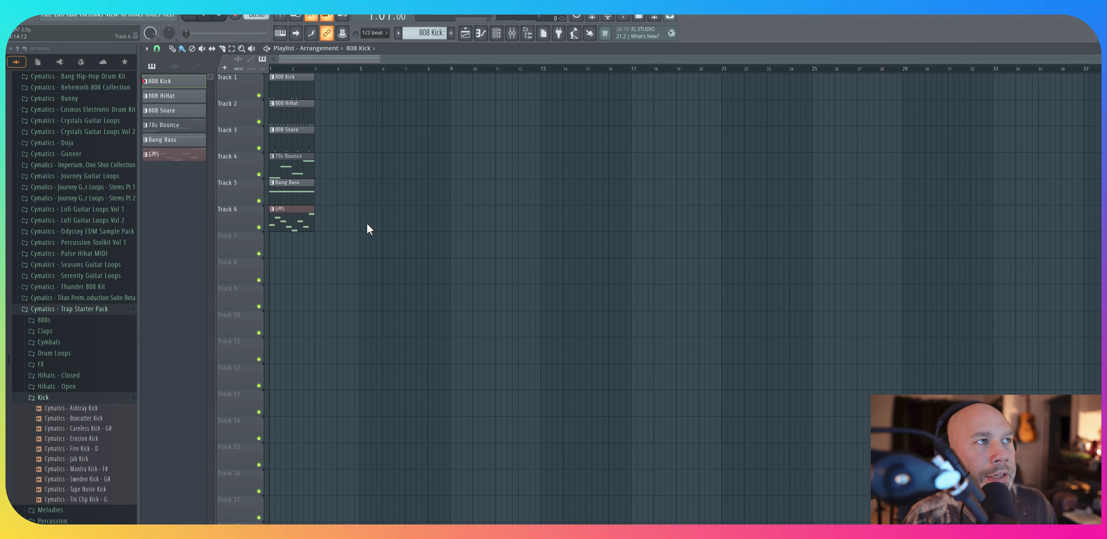
Step: Duplicate the six clips on Tracks 1 to 6 end to end until they fill bars 1 to 30
{"action": "left_click_drag", "start_coordinate": [355, 256], "coordinate": [281, 83]}
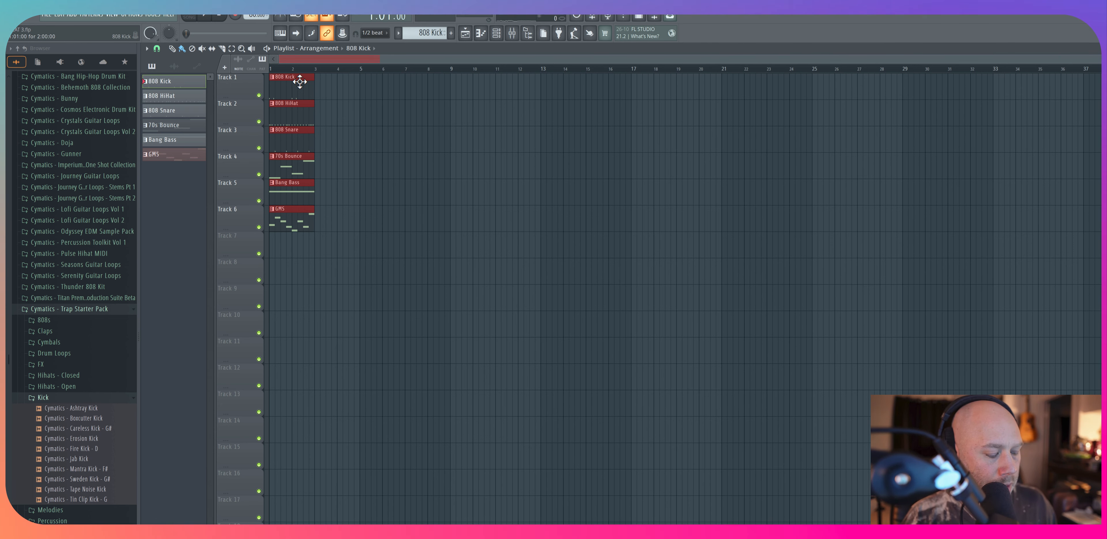
{"action": "key", "text": "ctrl+b"}
{"action": "key", "text": "ctrl+b"}
{"action": "key", "text": "ctrl+b"}
{"action": "key", "text": "ctrl+b"}
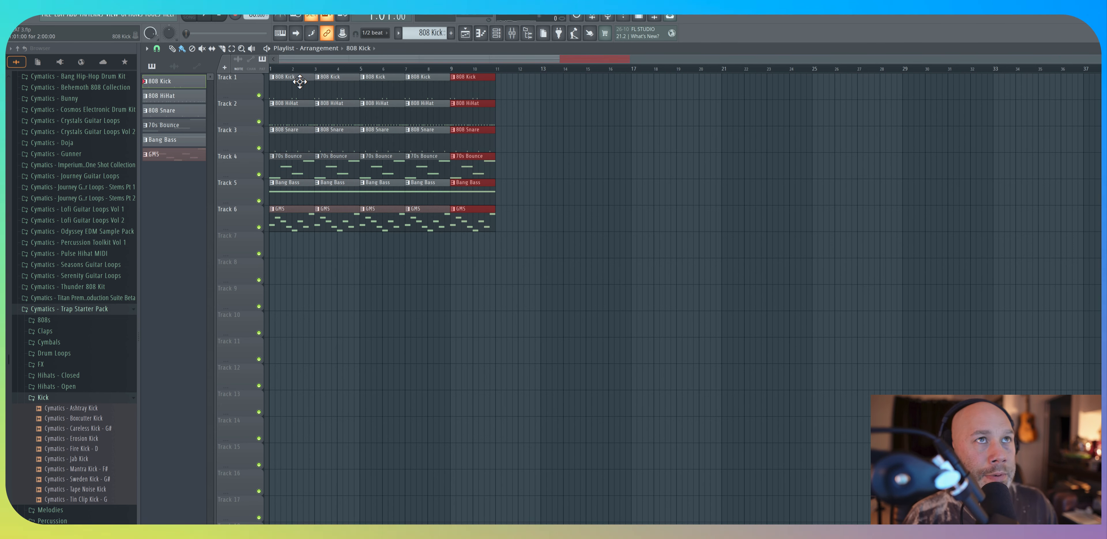
{"action": "key", "text": "ctrl+b"}
{"action": "key", "text": "ctrl+b"}
{"action": "key", "text": "ctrl+b"}
{"action": "key", "text": "ctrl+b"}
{"action": "key", "text": "ctrl+b"}
{"action": "key", "text": "ctrl+b"}
{"action": "key", "text": "ctrl+b"}
{"action": "key", "text": "ctrl+b"}
{"action": "key", "text": "ctrl+b"}
{"action": "key", "text": "ctrl+b"}
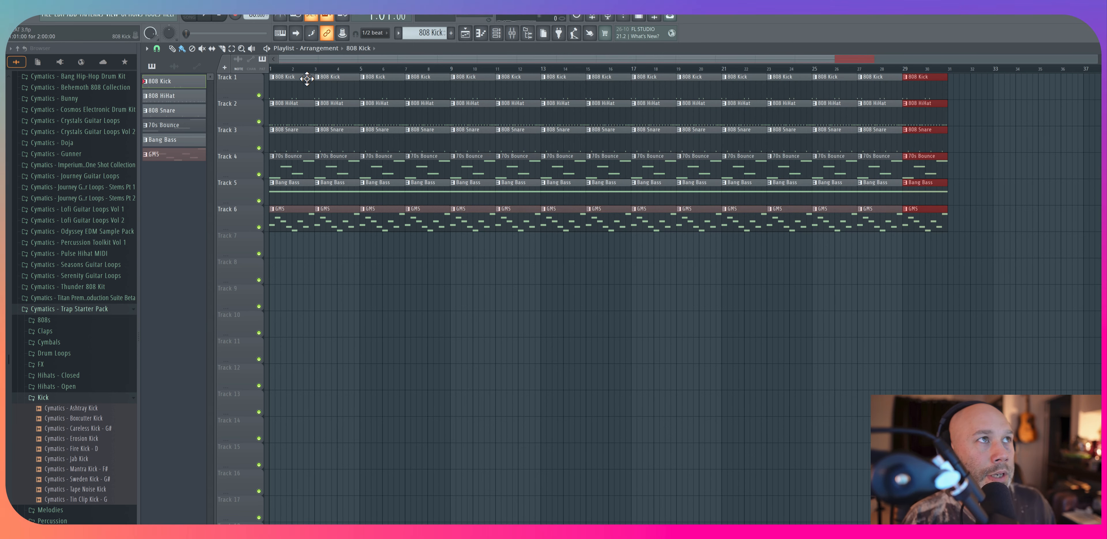
Step: Play the arrangement in song mode, remove the 808 Kick, HiHat and Snare clips from bars 1–2, and save the project
{"action": "key", "text": "space"}
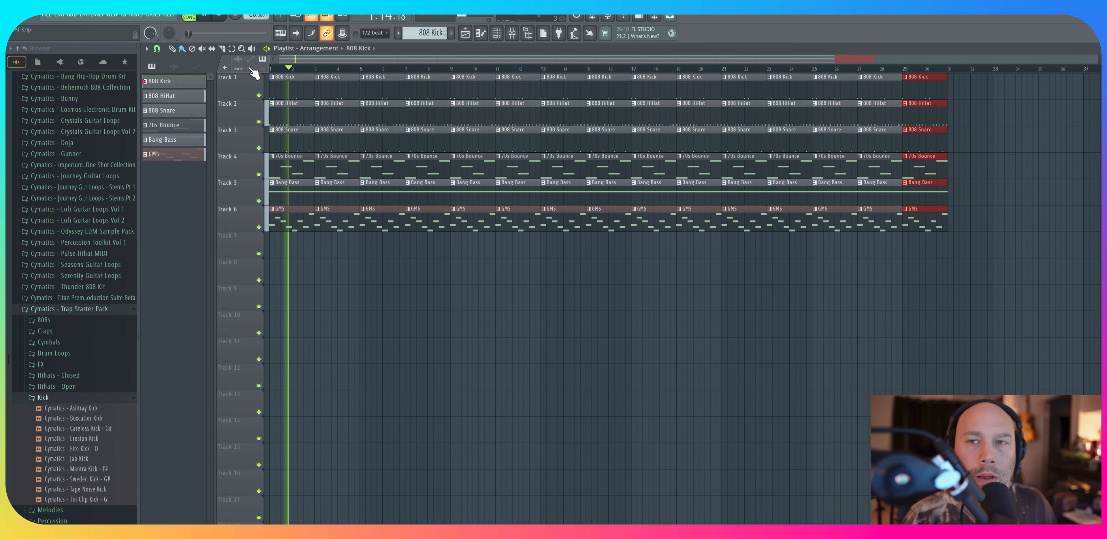
{"action": "key", "text": "space"}
{"action": "key", "text": "ctrl+s"}
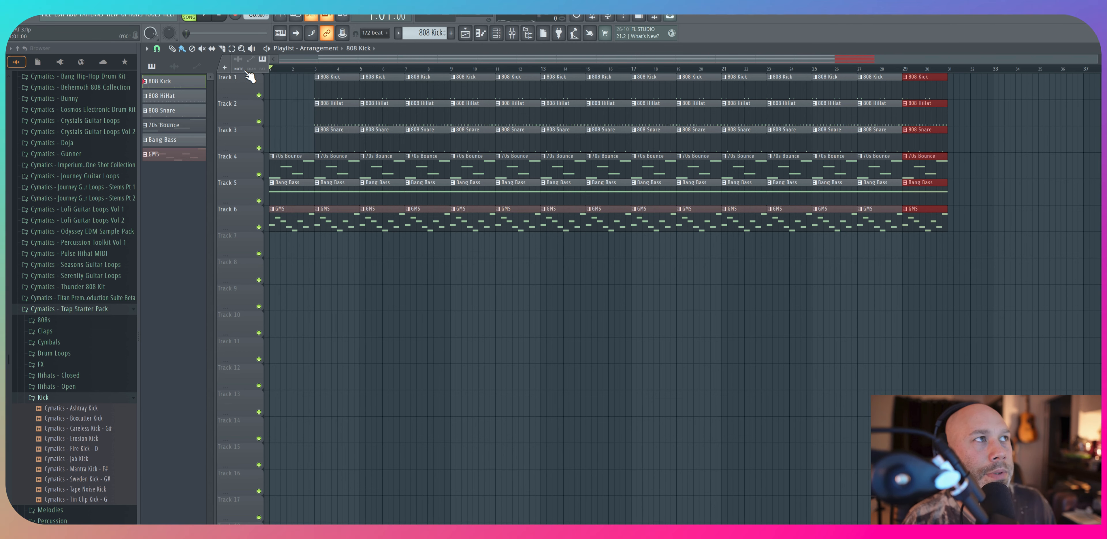
Step: Remove the Bang Bass clip from bars 1–2 on Track 5 and play the intro
{"action": "key", "text": "space"}
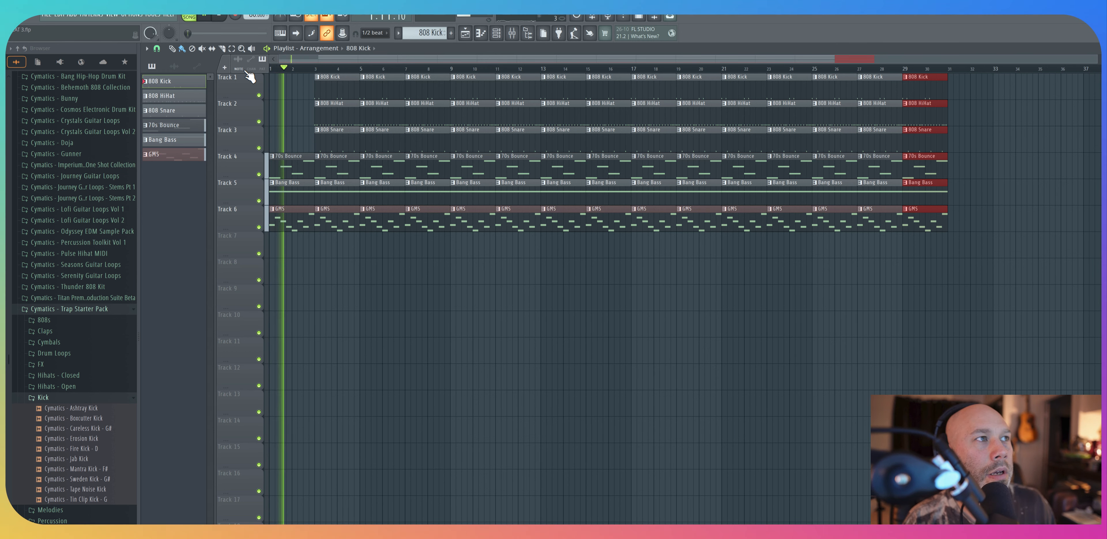
{"action": "key", "text": "space"}
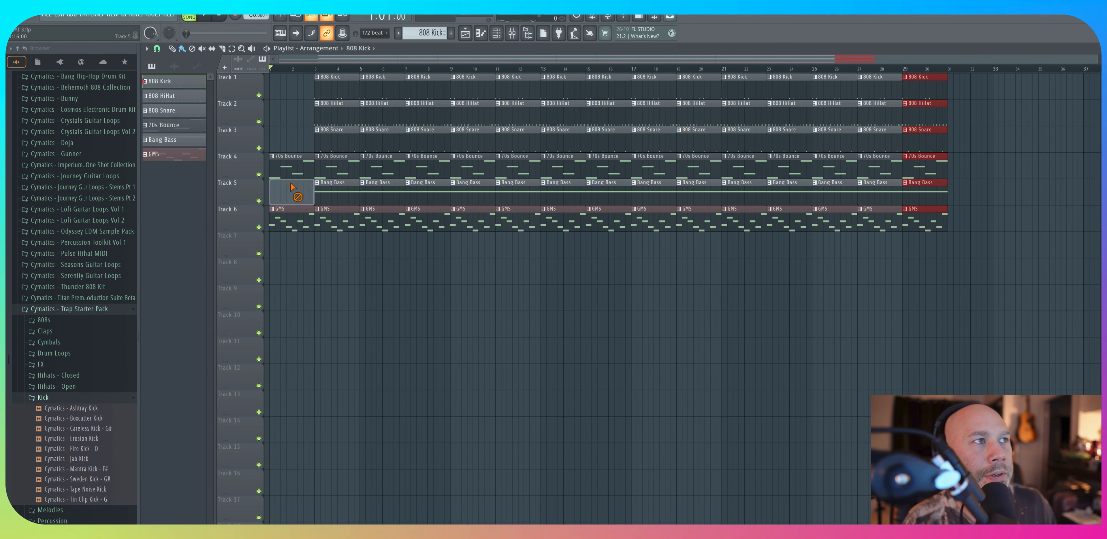
{"action": "key", "text": "space"}
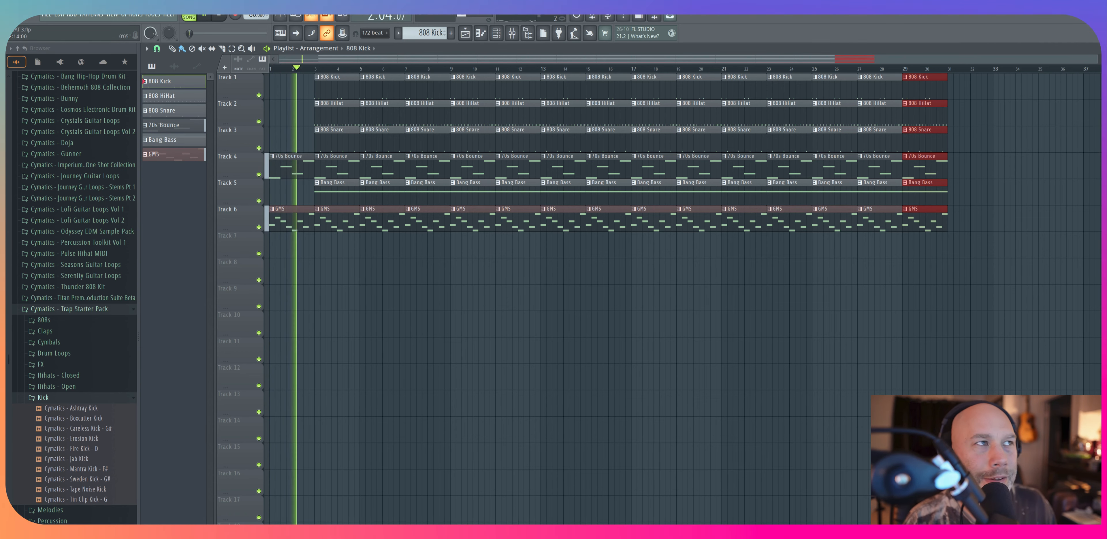
Step: Remove the 808 Kick, HiHat and Snare clips from bars 3–4 and play the arrangement
{"action": "key", "text": "space"}
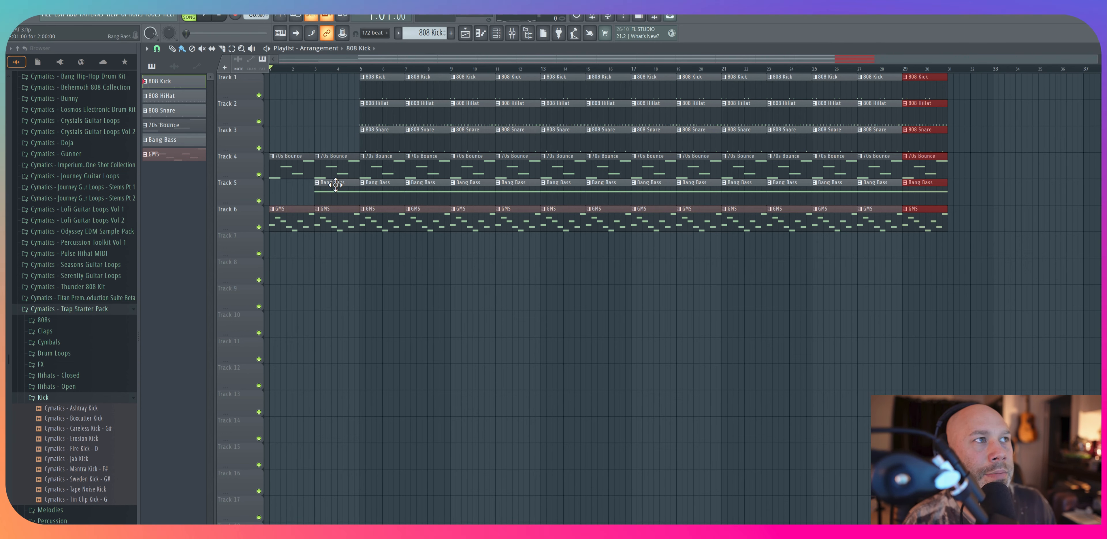
{"action": "key", "text": "space"}
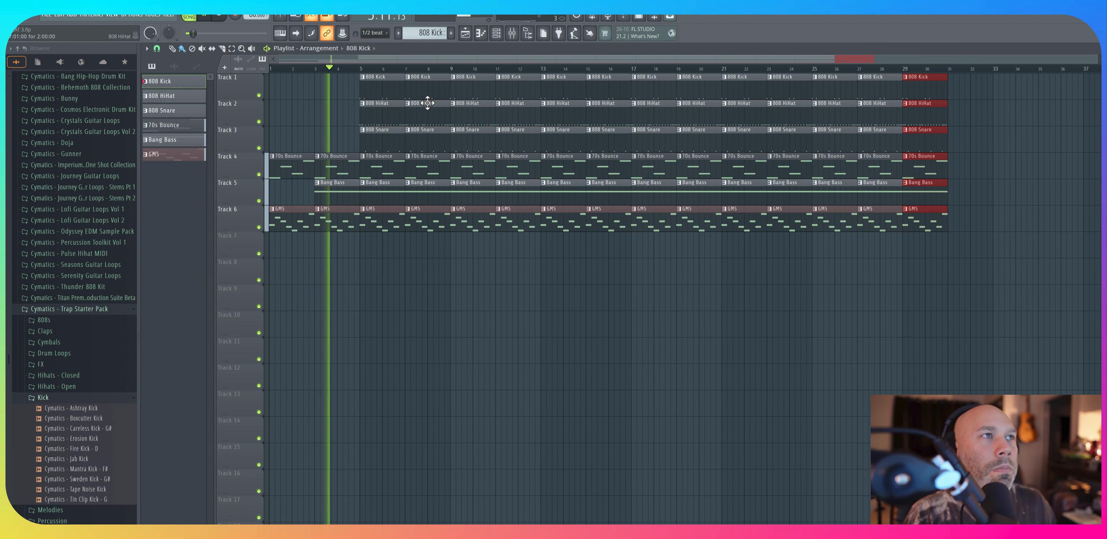
{"action": "key", "text": "space"}
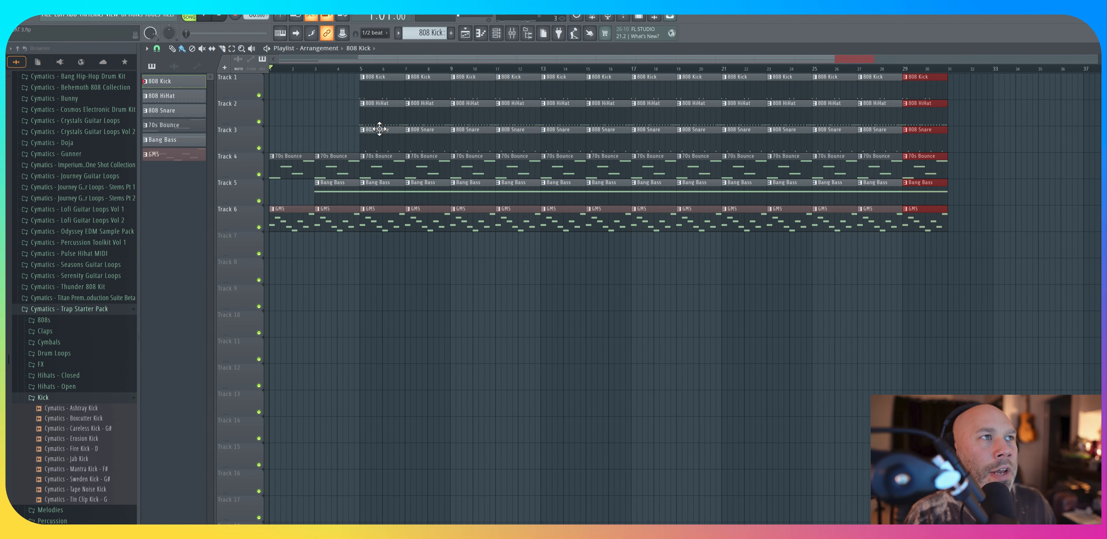
Step: Place an 808 Snare clip at bars 3–4 on Track 3 and play the intro from the start
{"action": "left_click", "coordinate": [380, 129]}
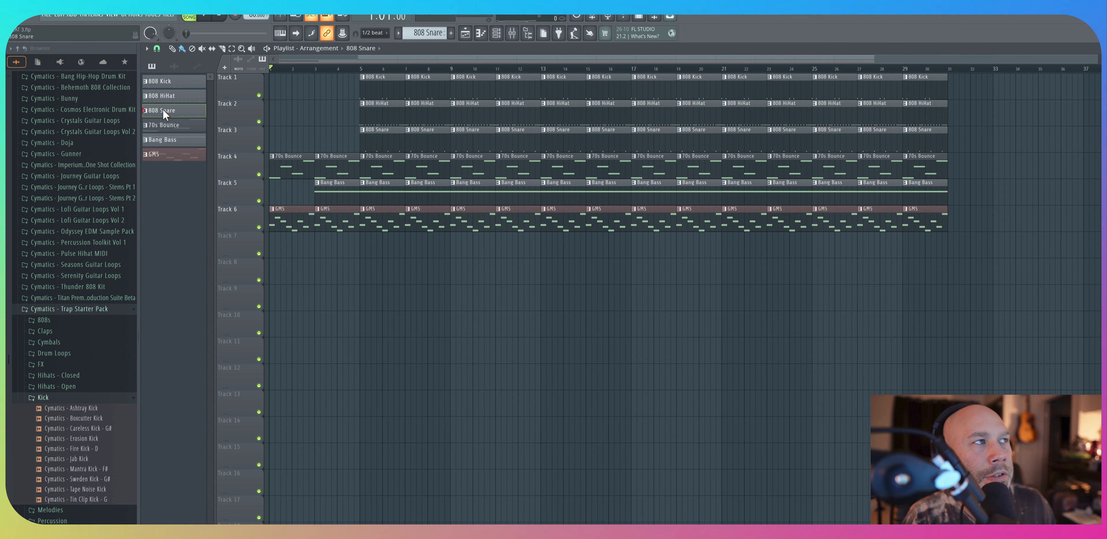
{"action": "left_click_drag", "start_coordinate": [164, 111], "coordinate": [316, 141]}
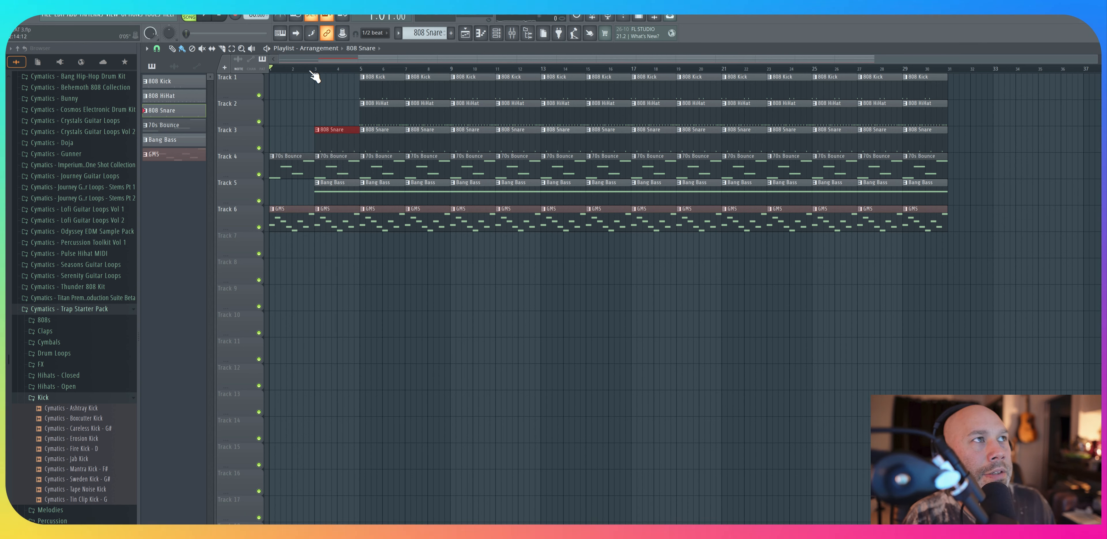
{"action": "key", "text": "space"}
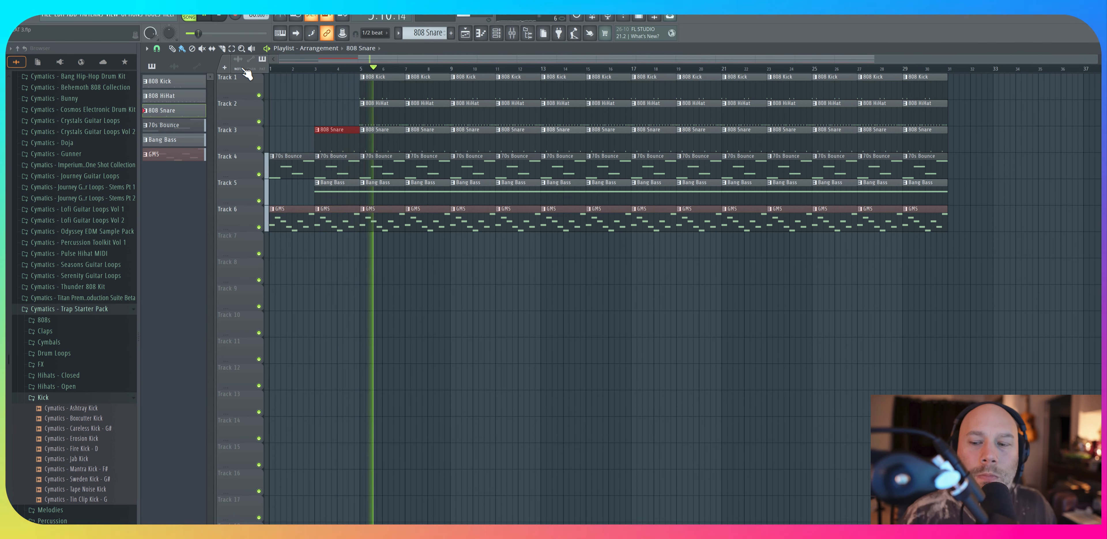
{"action": "key", "text": "space"}
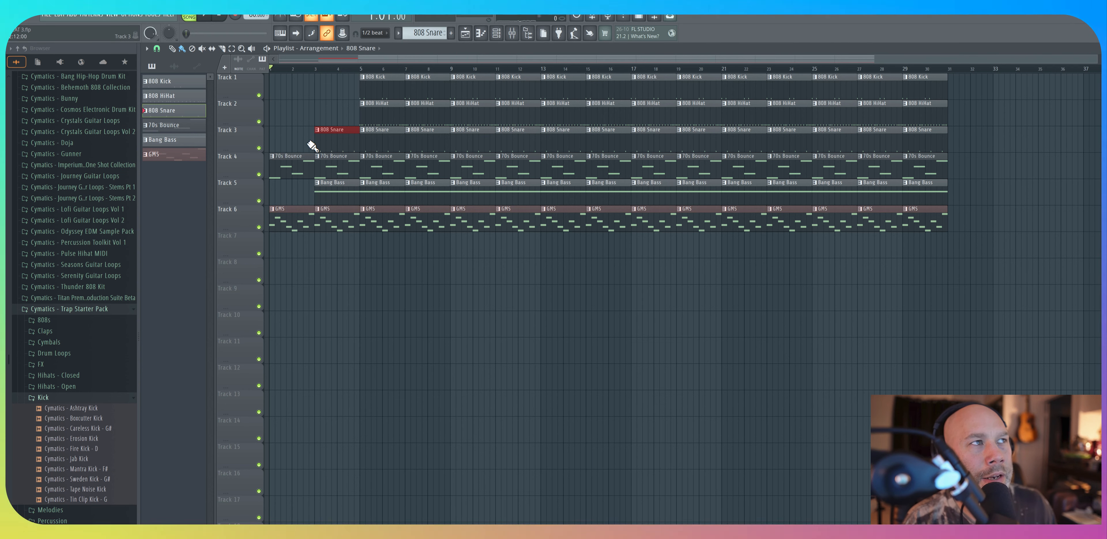
Step: Remove the 808 Kick and HiHat clips from bars 15–18, and the 808 Snare and Bang Bass clips from bars 15–16
{"action": "right_click", "coordinate": [611, 75]}
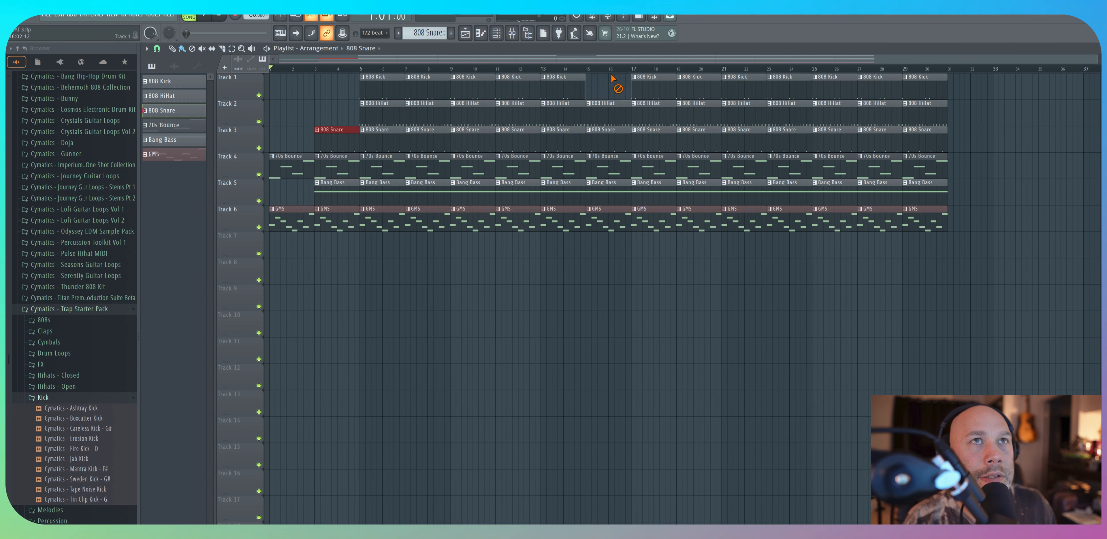
{"action": "right_click", "coordinate": [658, 77]}
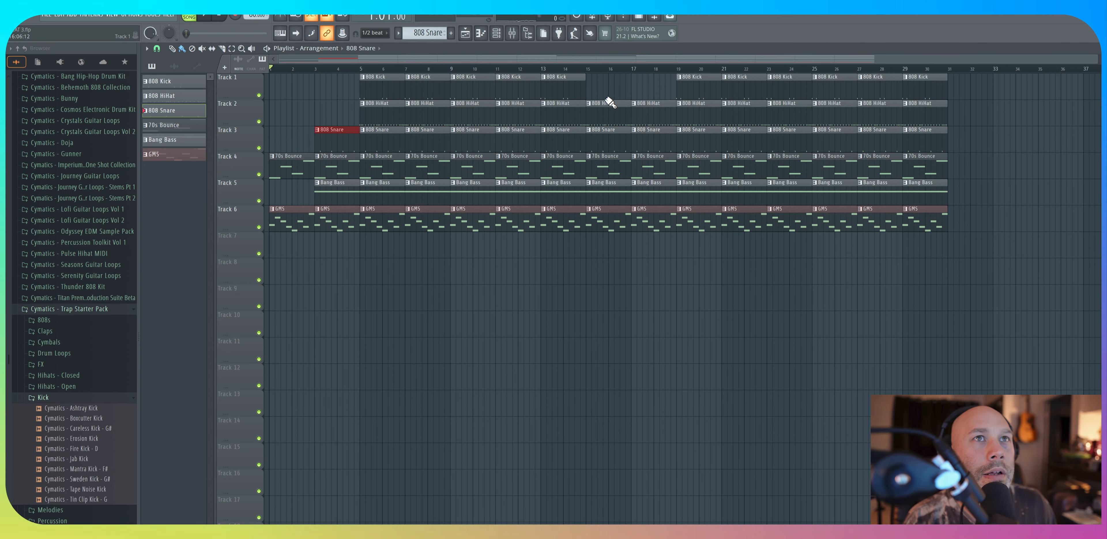
{"action": "right_click", "coordinate": [602, 103]}
{"action": "right_click", "coordinate": [660, 107]}
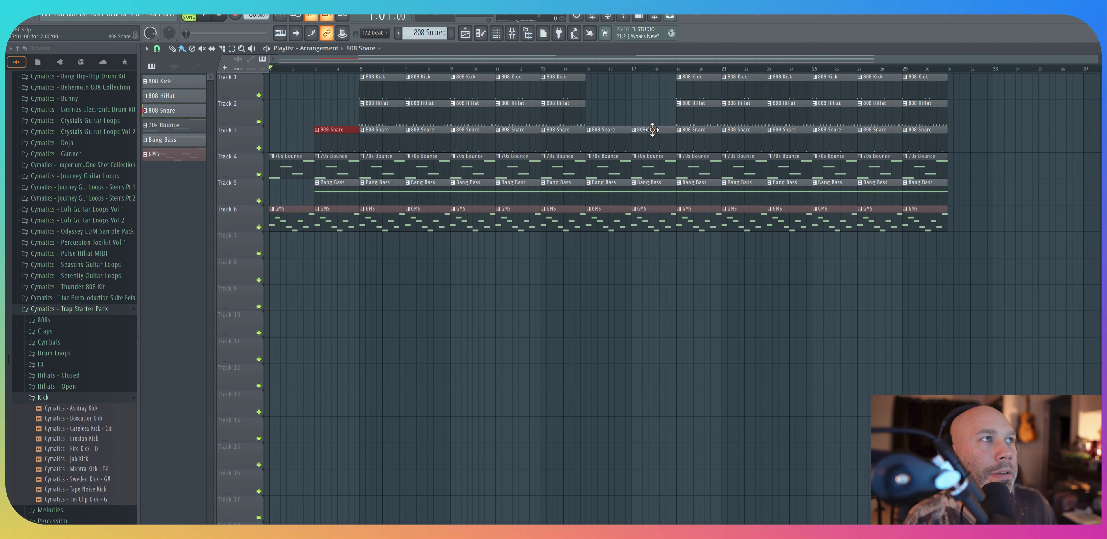
{"action": "right_click", "coordinate": [618, 135]}
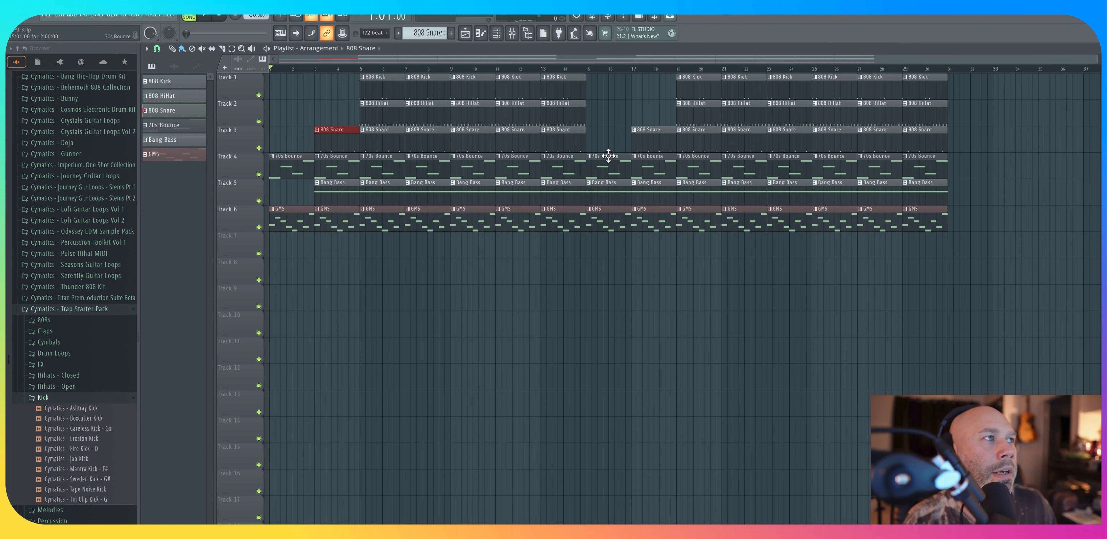
{"action": "right_click", "coordinate": [612, 184]}
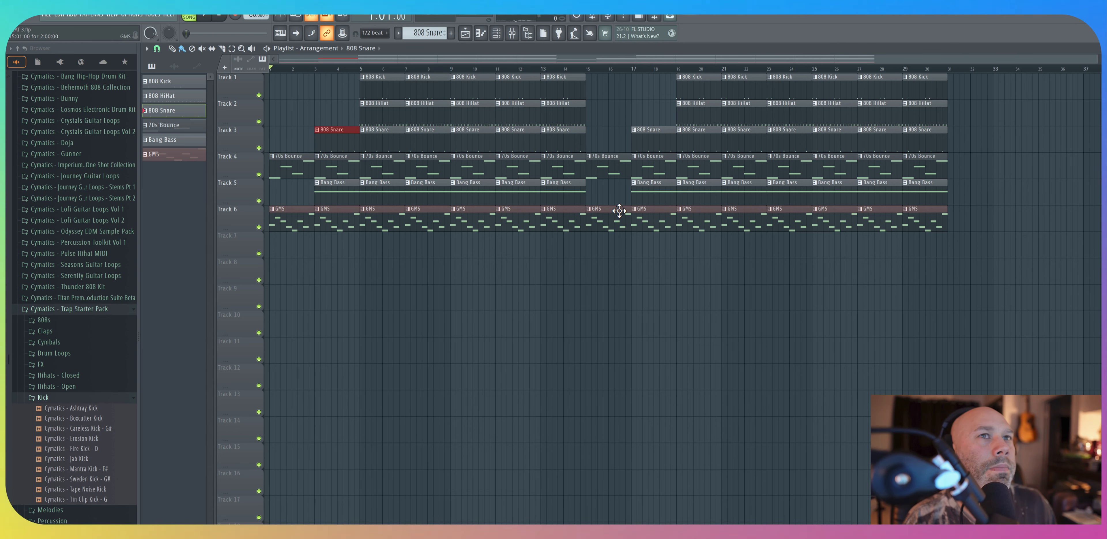
Step: Play the arrangement from bar 14 through the break to the return of the drums around bar 19
{"action": "left_click", "coordinate": [564, 69]}
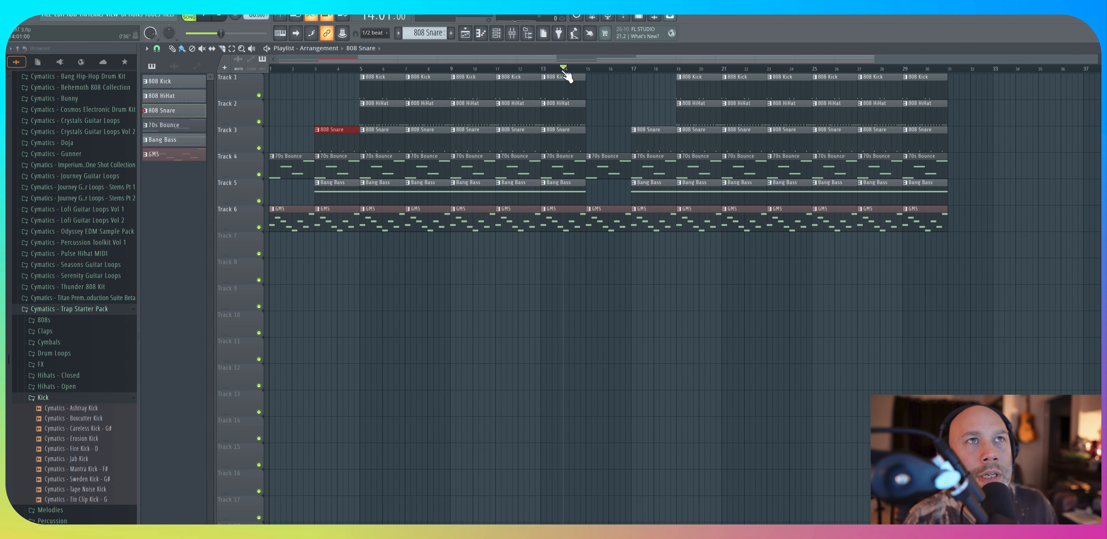
{"action": "key", "text": "space"}
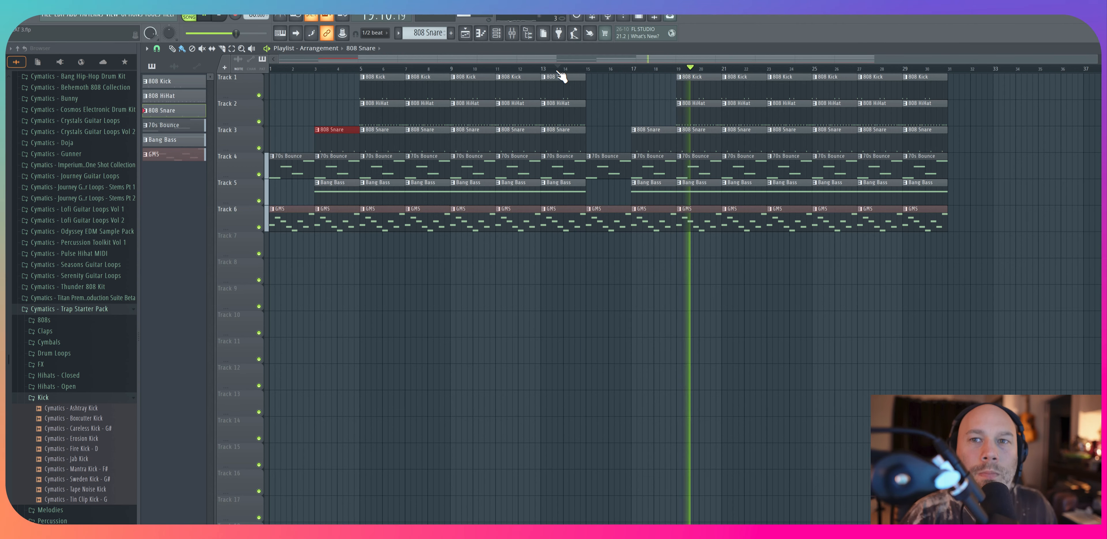
{"action": "key", "text": "space"}
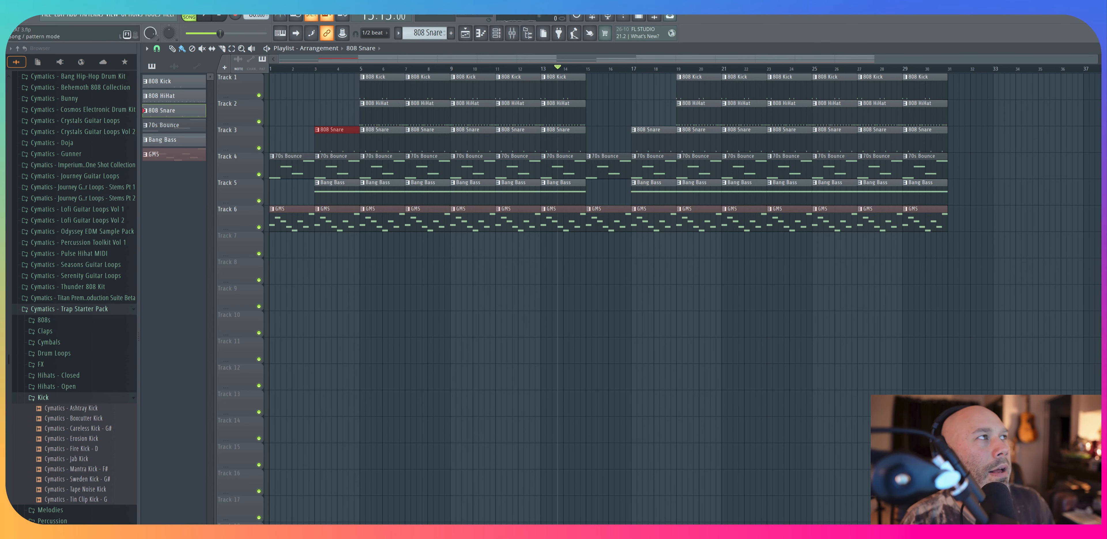
Step: Start exporting the song as a wave file
{"action": "left_click", "coordinate": [47, 16]}
{"action": "mouse_move", "coordinate": [142, 117]}
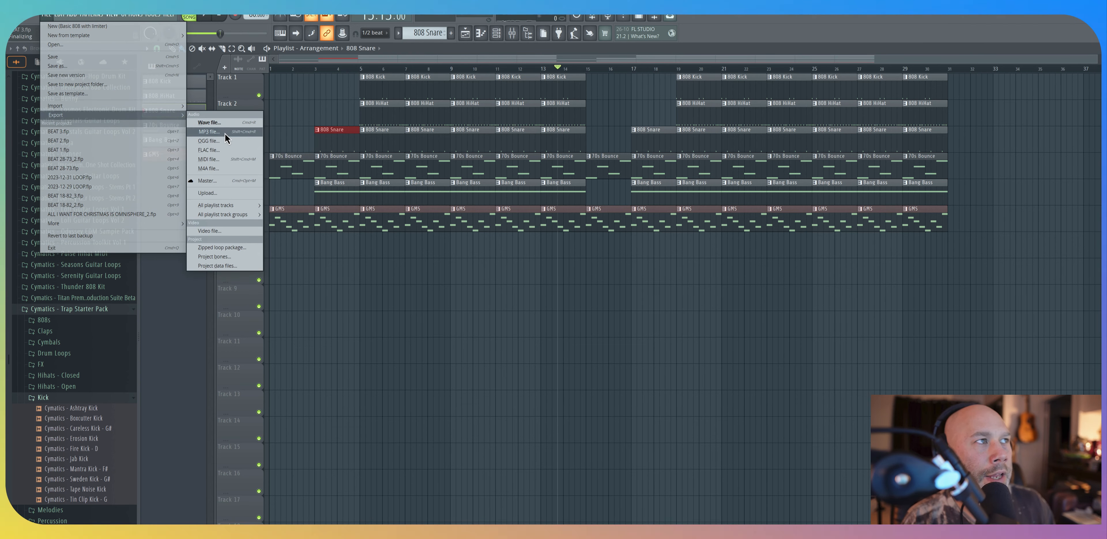
{"action": "left_click", "coordinate": [240, 123]}
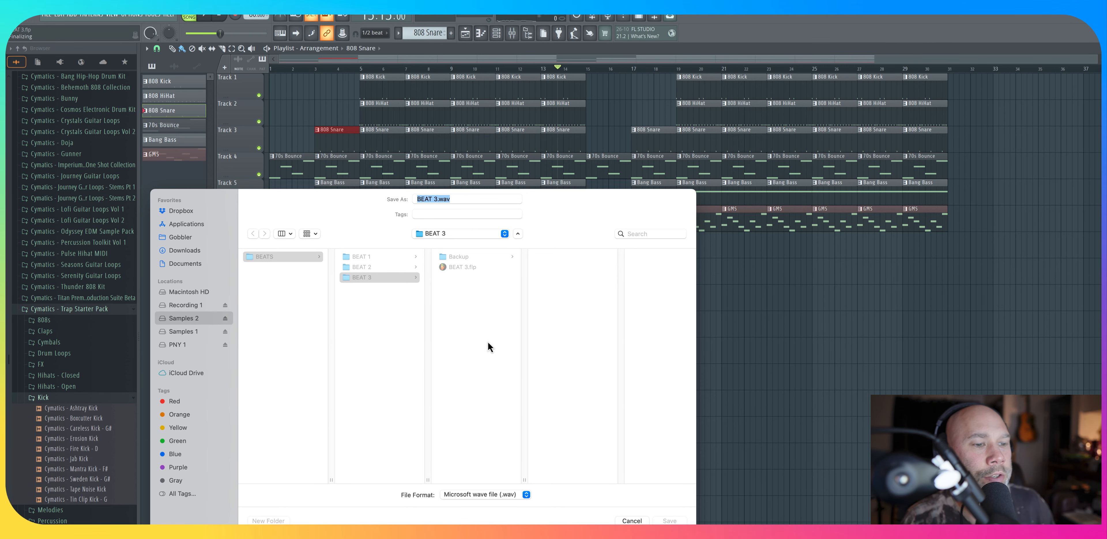
{"action": "left_click", "coordinate": [496, 496]}
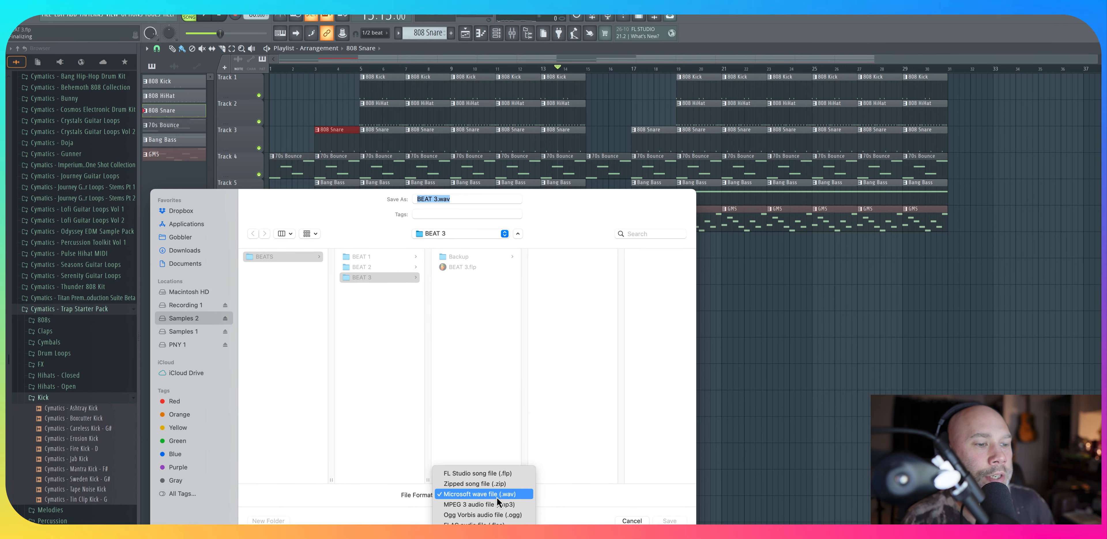
{"action": "left_click", "coordinate": [485, 506]}
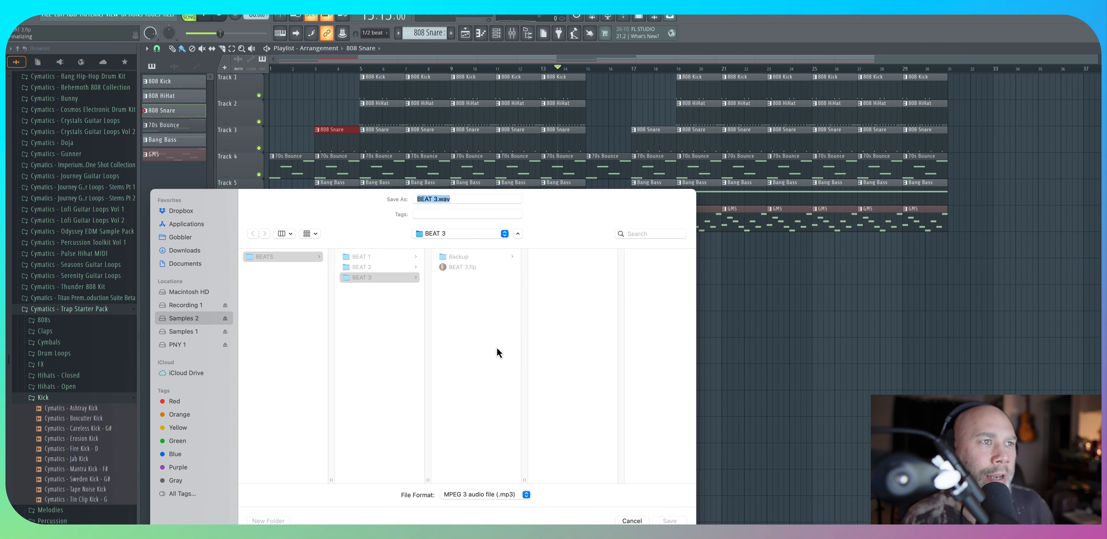
{"action": "left_click", "coordinate": [475, 492]}
{"action": "left_click", "coordinate": [471, 483]}
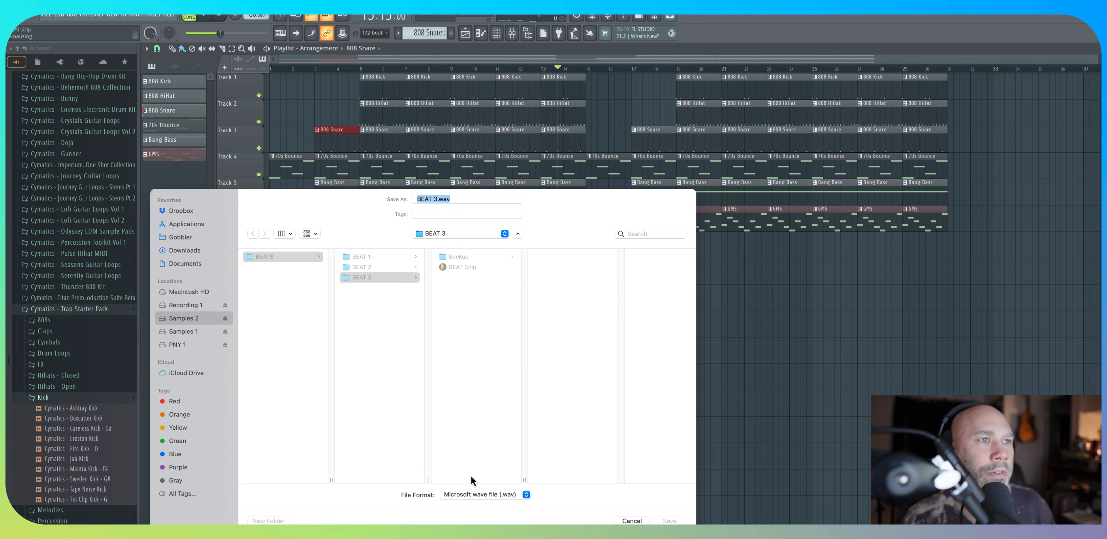